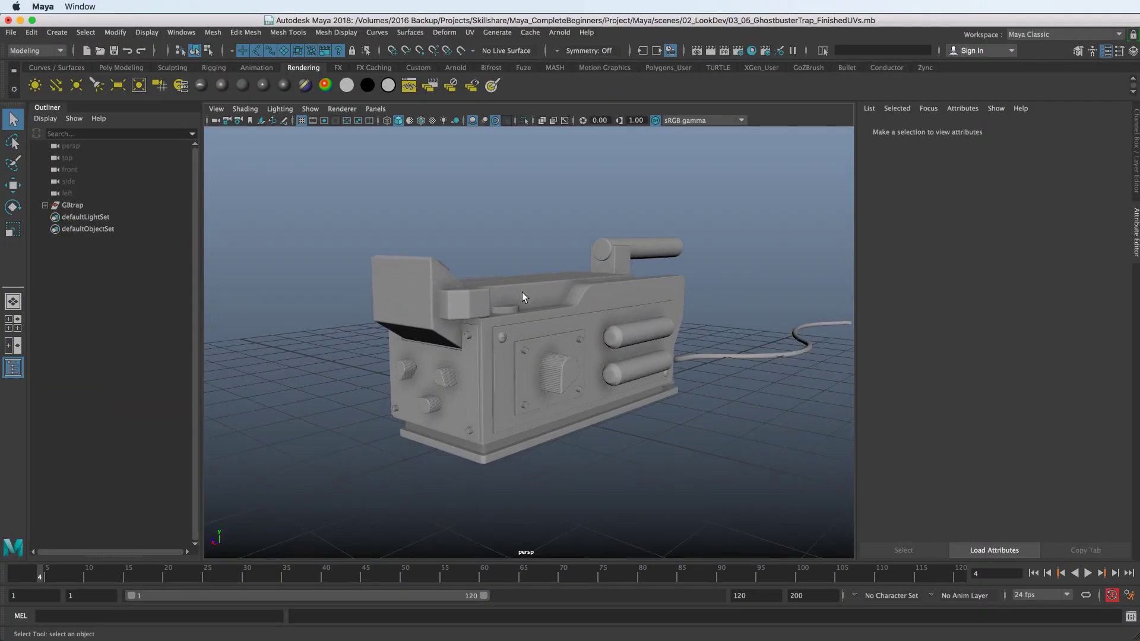
Check the scenes folder holding the project file, then return to the Maya scene
{"action": "left_click_drag", "start_coordinate": [478, 321], "coordinate": [479, 325], "text": "alt"}
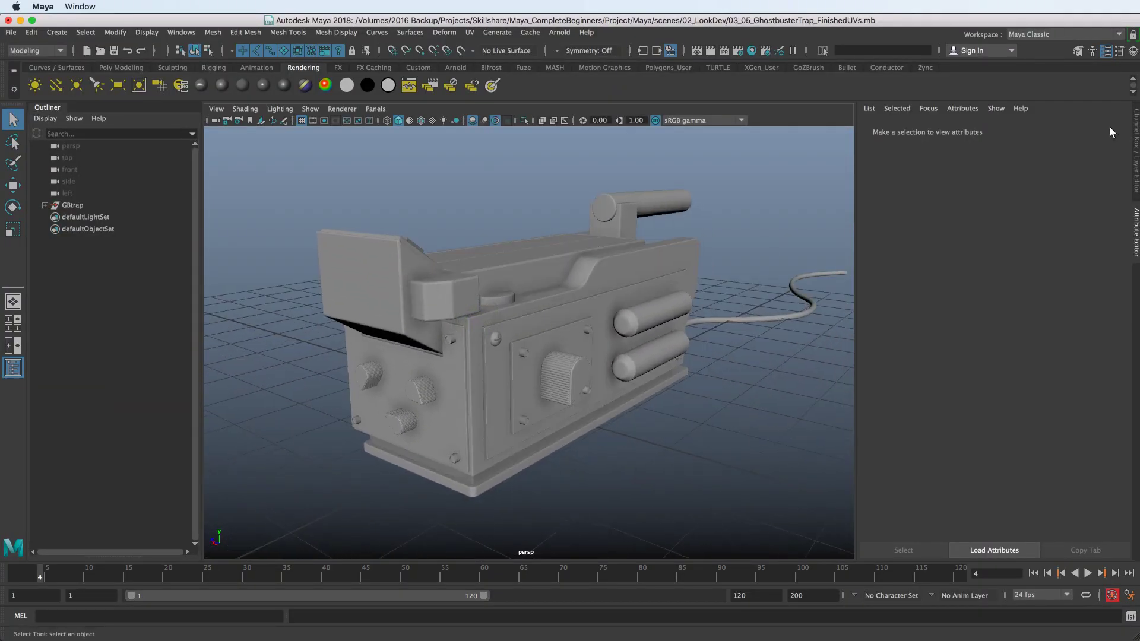
{"action": "left_click_drag", "start_coordinate": [1009, 42], "coordinate": [896, 69]}
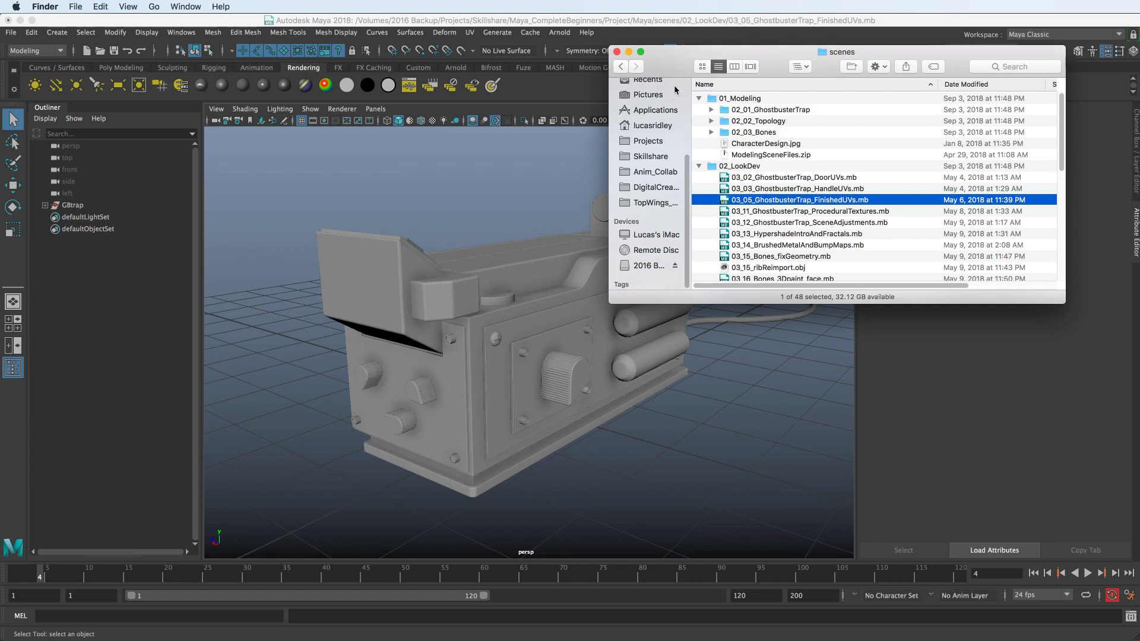
{"action": "left_click_drag", "start_coordinate": [662, 64], "coordinate": [843, 64]}
{"action": "left_click", "coordinate": [700, 28]}
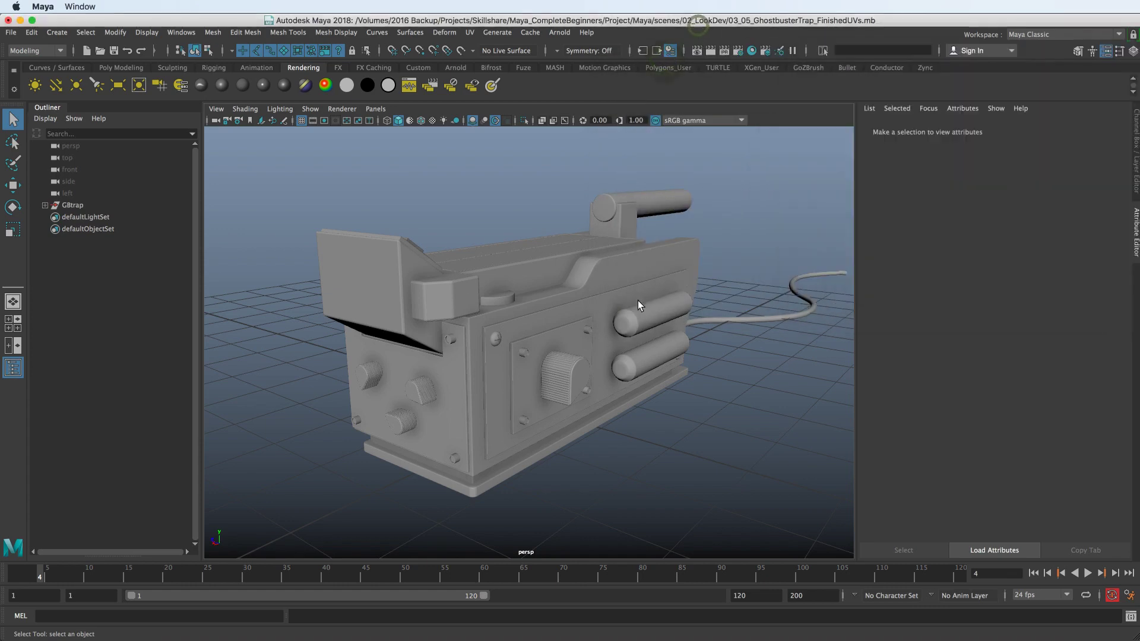
Tumble and dolly in for a close, side-on view of the trap's side panel
{"action": "left_click_drag", "start_coordinate": [549, 379], "coordinate": [499, 374], "text": "alt"}
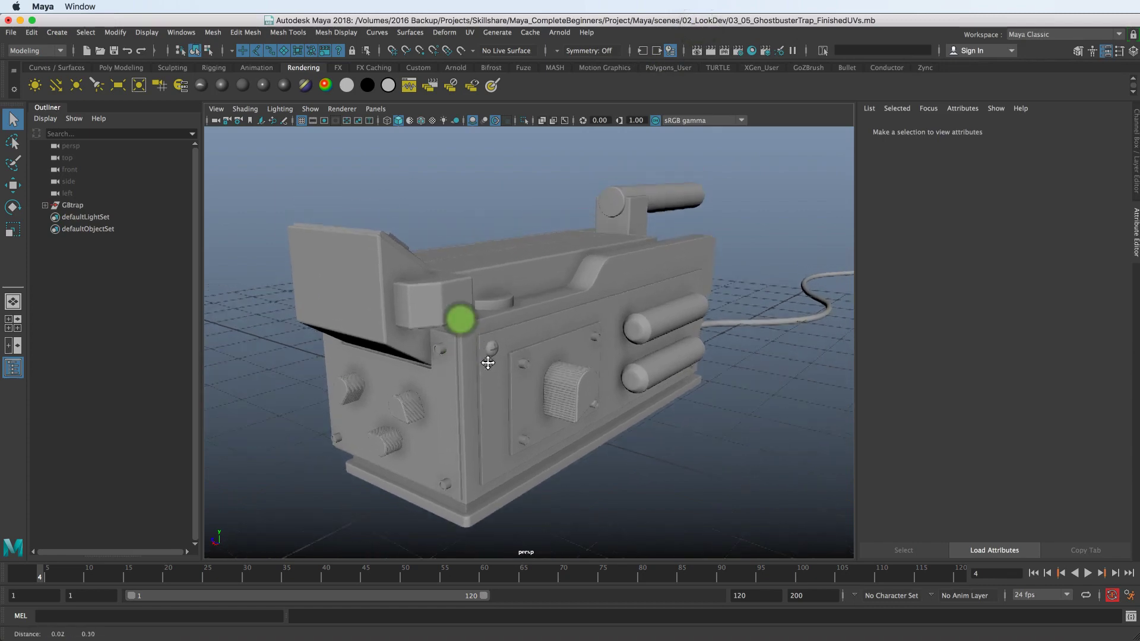
{"action": "right_click_drag", "start_coordinate": [611, 248], "coordinate": [663, 306], "text": "alt"}
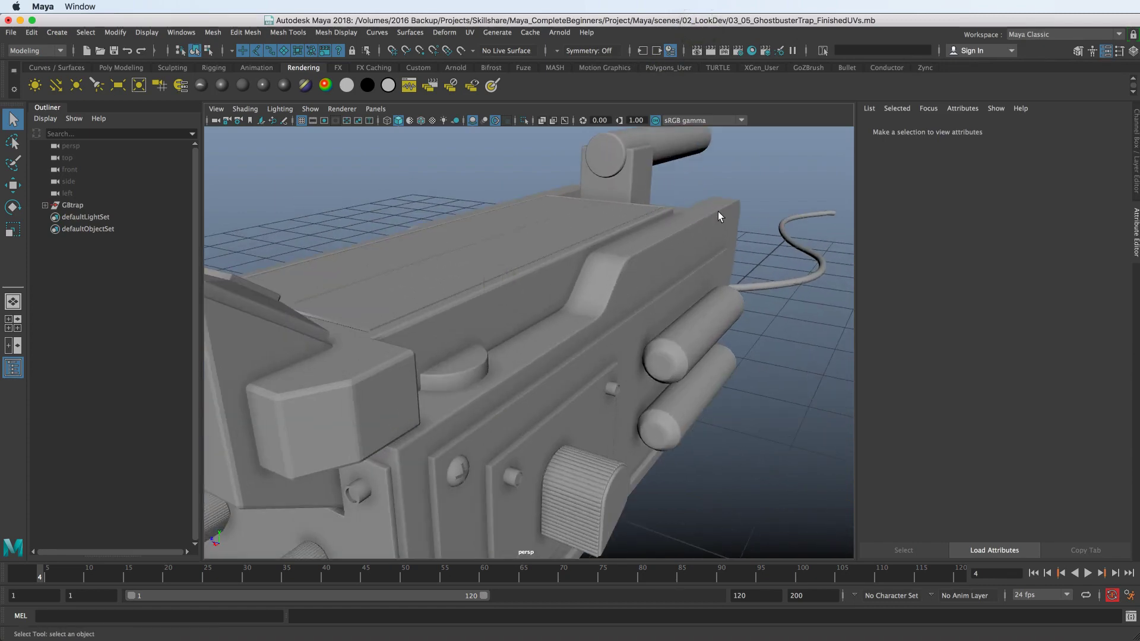
{"action": "mouse_move", "coordinate": [555, 333]}
{"action": "left_mouse_down", "text": "alt"}
{"action": "mouse_move", "coordinate": [656, 310]}
{"action": "mouse_move", "coordinate": [579, 284]}
{"action": "mouse_move", "coordinate": [481, 314]}
{"action": "left_mouse_up", "text": "alt"}
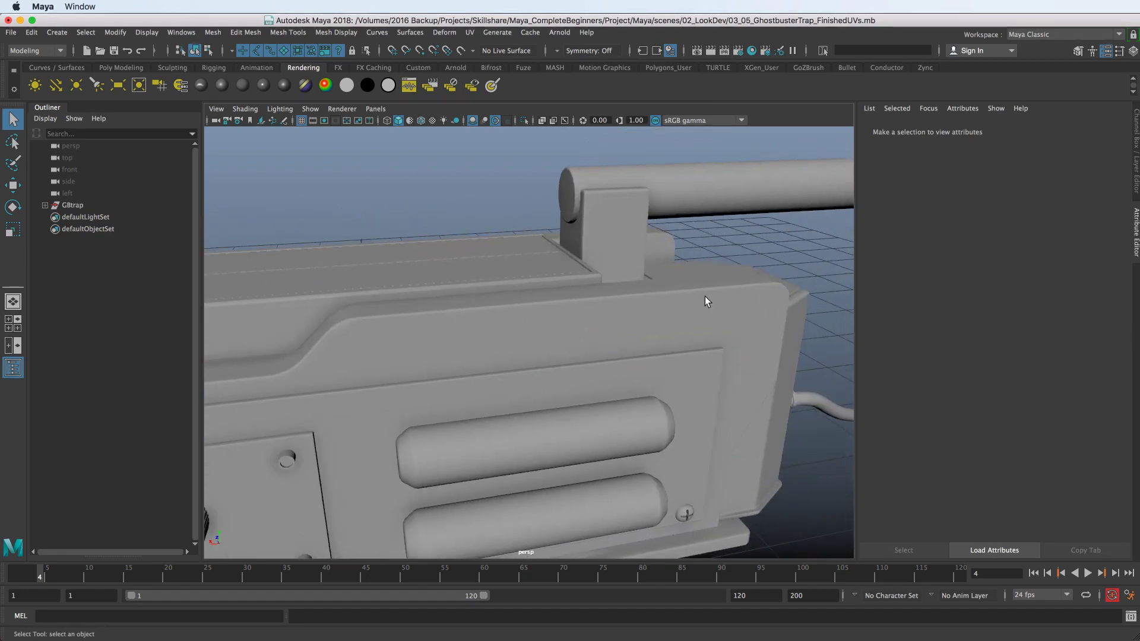
{"action": "left_click_drag", "start_coordinate": [634, 305], "coordinate": [609, 279], "text": "alt"}
{"action": "right_click_drag", "start_coordinate": [609, 280], "coordinate": [508, 295], "text": "alt"}
{"action": "middle_click_drag", "start_coordinate": [508, 295], "coordinate": [584, 233], "text": "alt"}
{"action": "left_click_drag", "start_coordinate": [583, 232], "coordinate": [463, 296], "text": "alt"}
Orbit over the trap to inspect its top edges
{"action": "scroll", "coordinate": [454, 313], "scroll_direction": "up", "scroll_amount": 3}
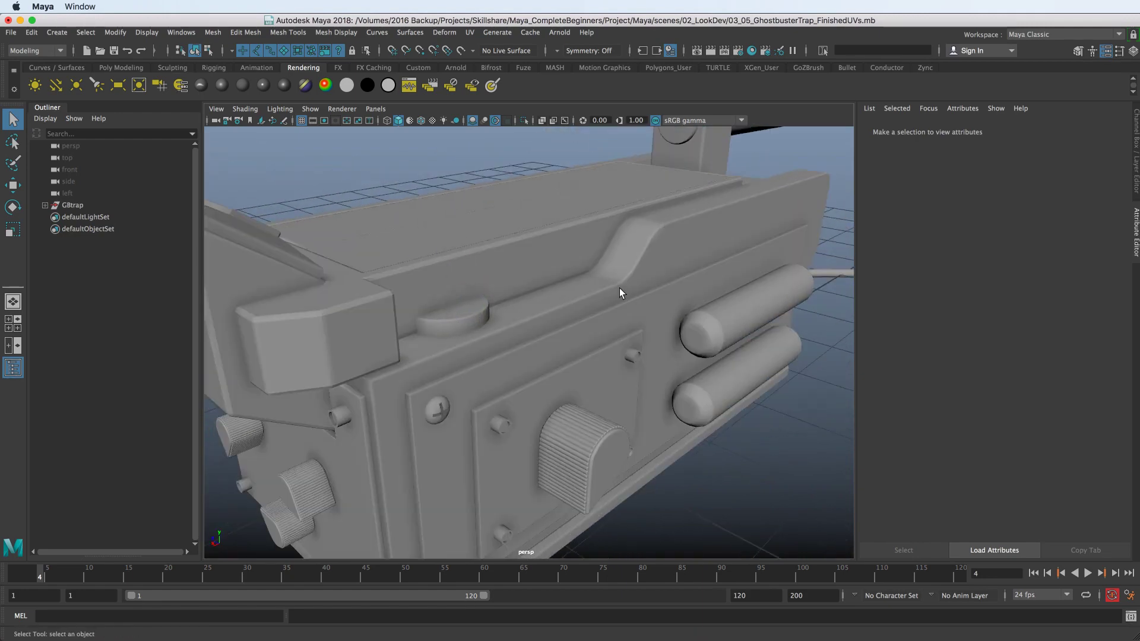
{"action": "scroll", "coordinate": [580, 341], "scroll_direction": "down", "scroll_amount": 2}
{"action": "mouse_move", "coordinate": [580, 341]}
{"action": "left_mouse_down", "text": "alt"}
{"action": "mouse_move", "coordinate": [524, 374]}
{"action": "mouse_move", "coordinate": [580, 333]}
{"action": "mouse_move", "coordinate": [468, 351]}
{"action": "mouse_move", "coordinate": [550, 330]}
{"action": "left_mouse_up", "text": "alt"}
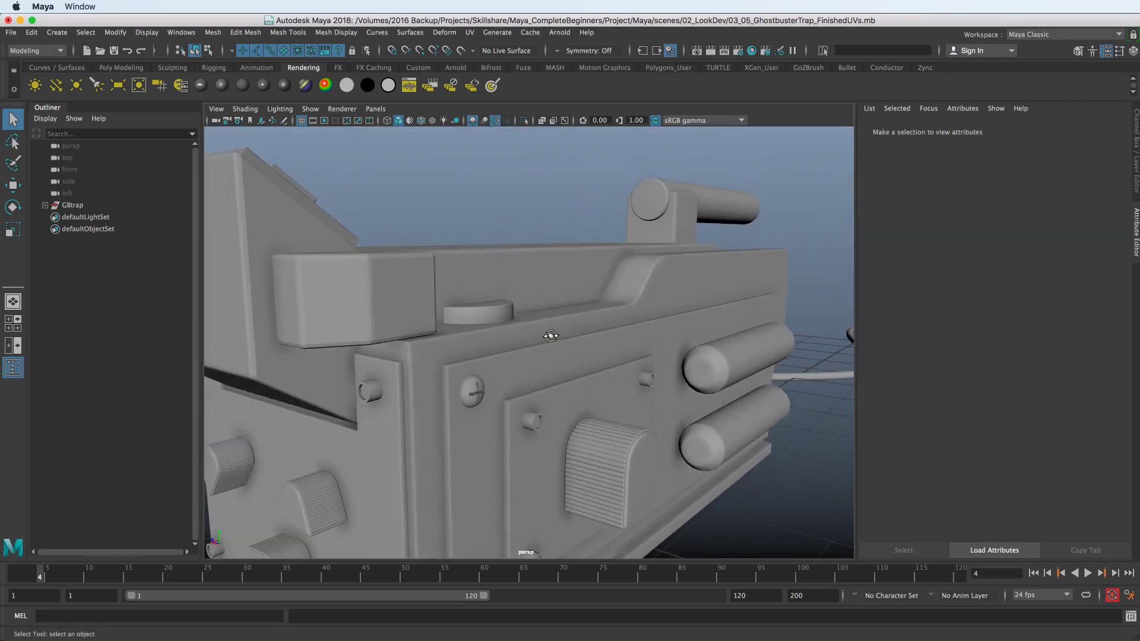
{"action": "scroll", "coordinate": [551, 343], "scroll_direction": "down", "scroll_amount": 1}
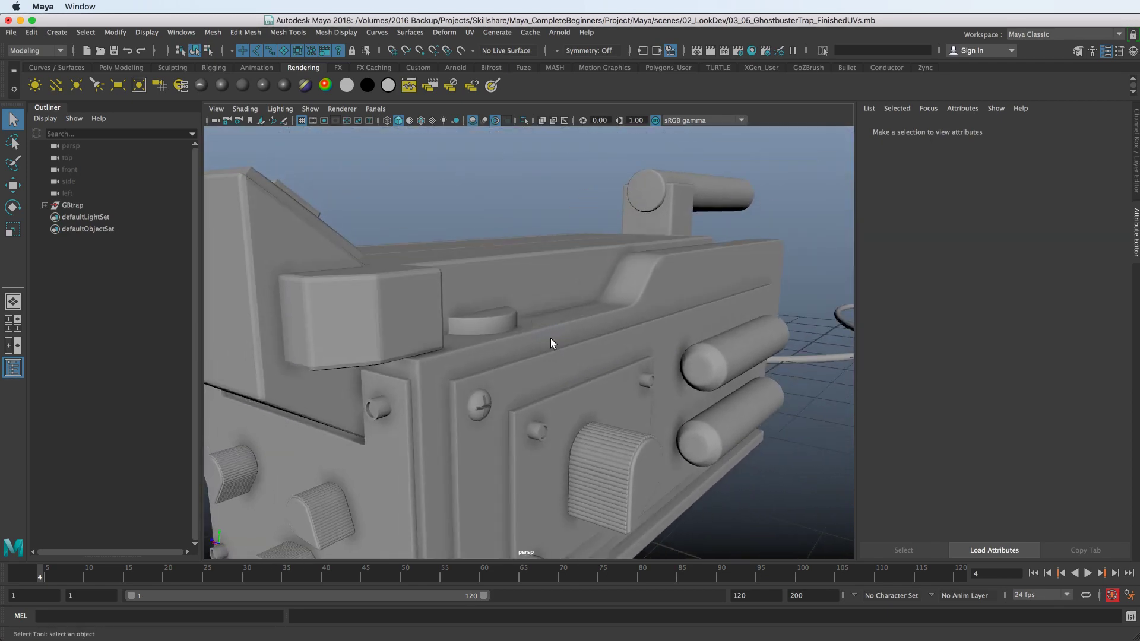
{"action": "mouse_move", "coordinate": [566, 308]}
{"action": "left_mouse_down", "text": "alt"}
{"action": "mouse_move", "coordinate": [521, 300]}
{"action": "mouse_move", "coordinate": [580, 308]}
{"action": "left_mouse_up", "text": "alt"}
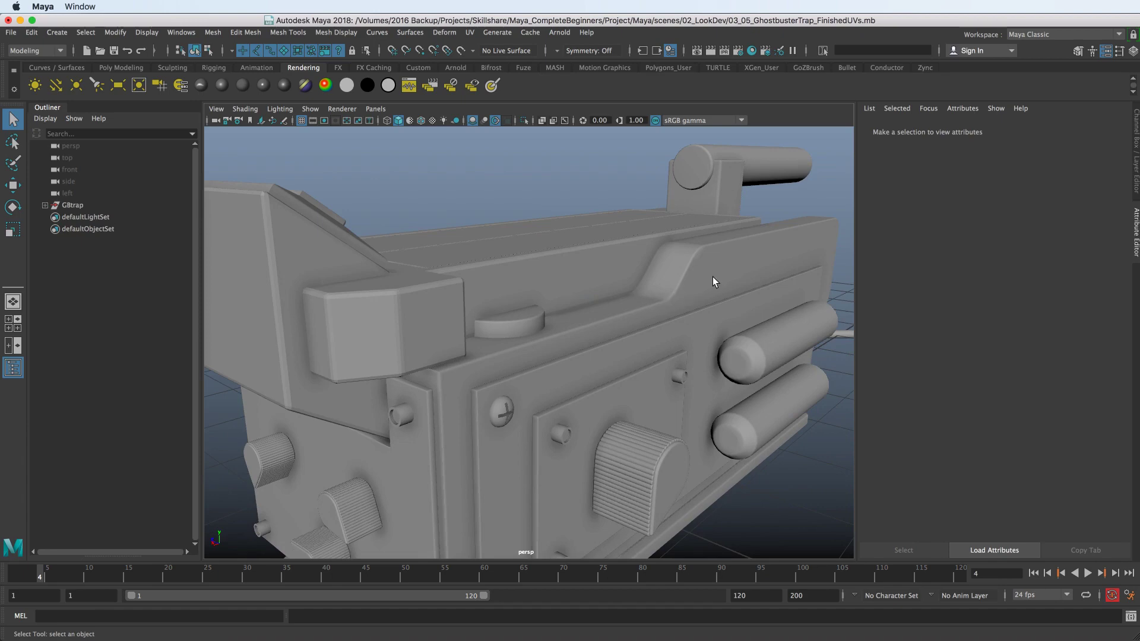
{"action": "left_click_drag", "start_coordinate": [469, 352], "coordinate": [552, 354], "text": "alt"}
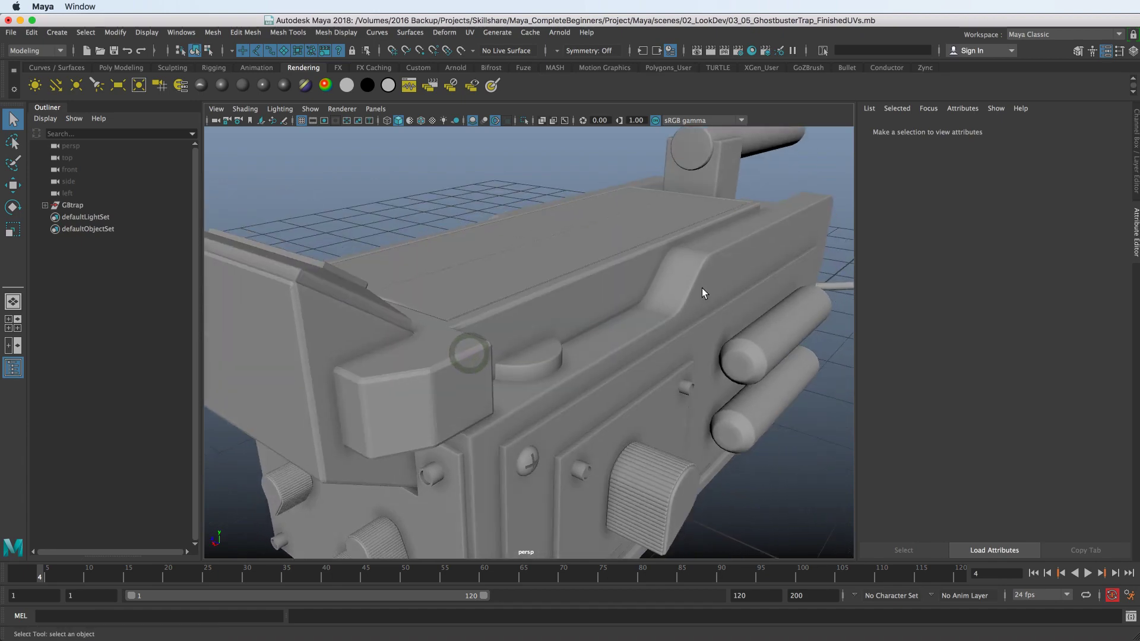
{"action": "mouse_move", "coordinate": [702, 293]}
{"action": "left_mouse_down", "text": "alt"}
{"action": "mouse_move", "coordinate": [651, 308]}
{"action": "mouse_move", "coordinate": [652, 231]}
{"action": "left_mouse_up", "text": "alt"}
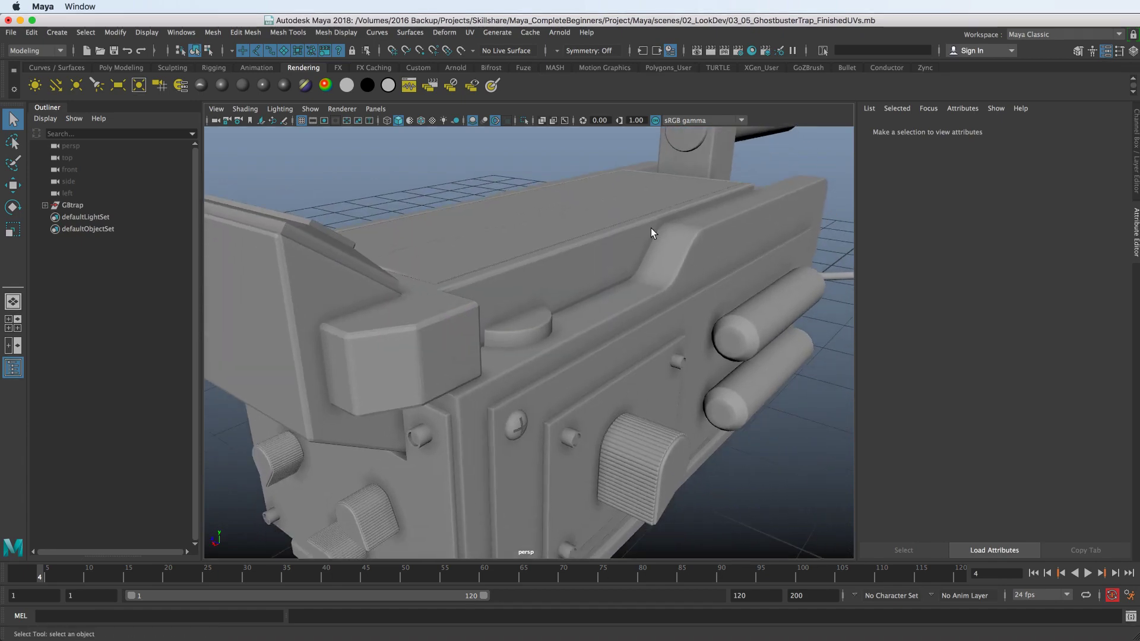
Create two aiStandardSurface shader nodes in Hypershade
{"action": "left_click", "coordinate": [753, 51]}
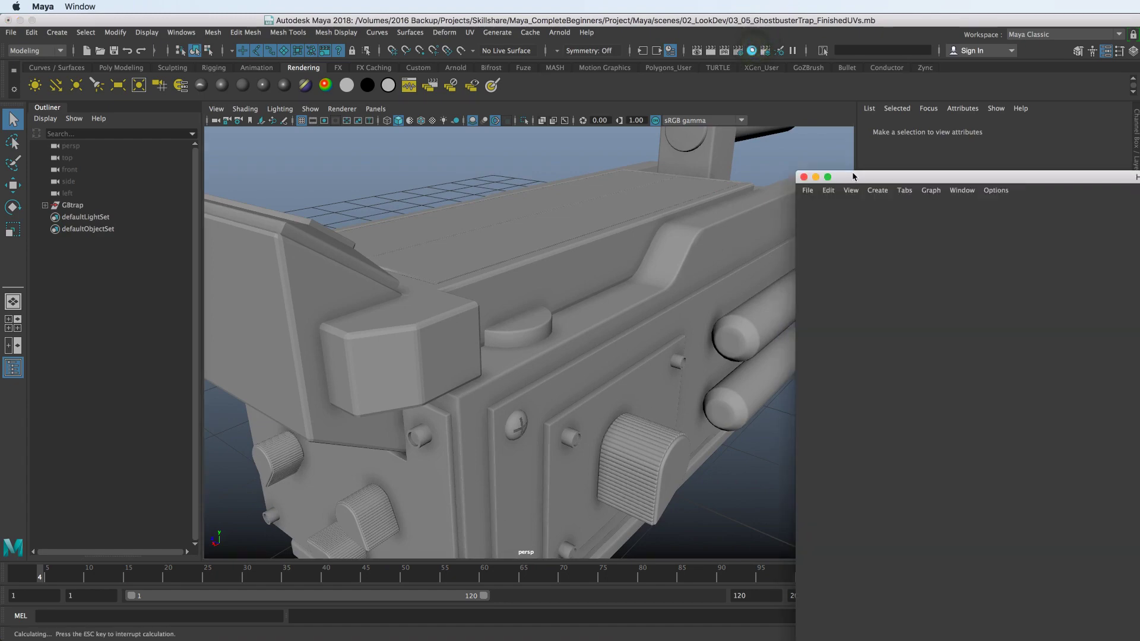
{"action": "left_click_drag", "start_coordinate": [869, 178], "coordinate": [346, 52]}
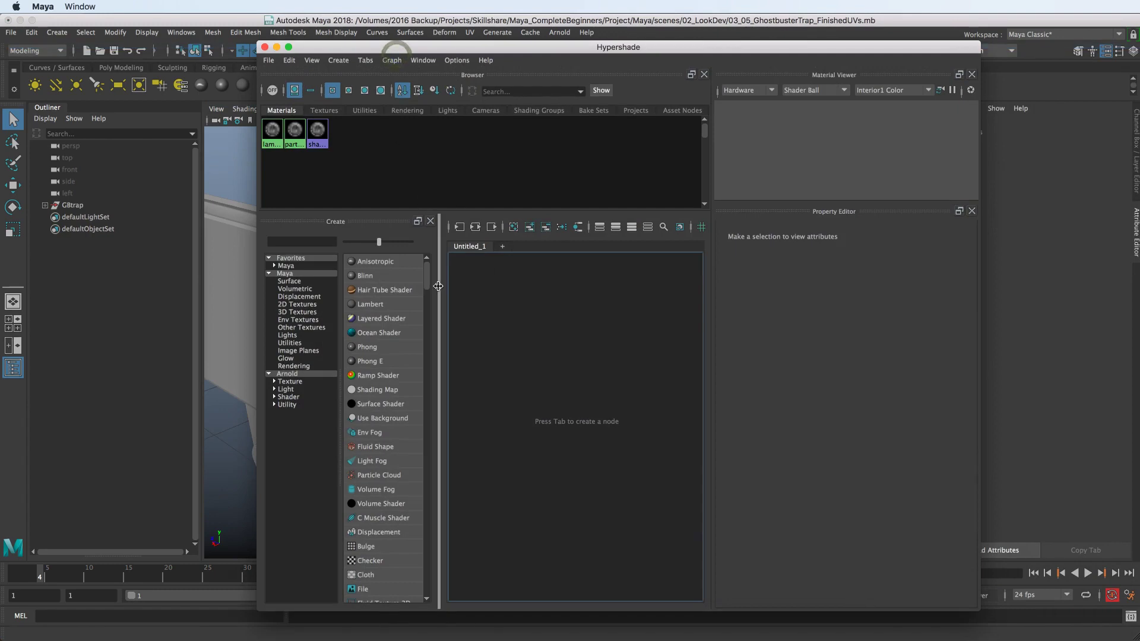
{"action": "key", "text": "Tab"}
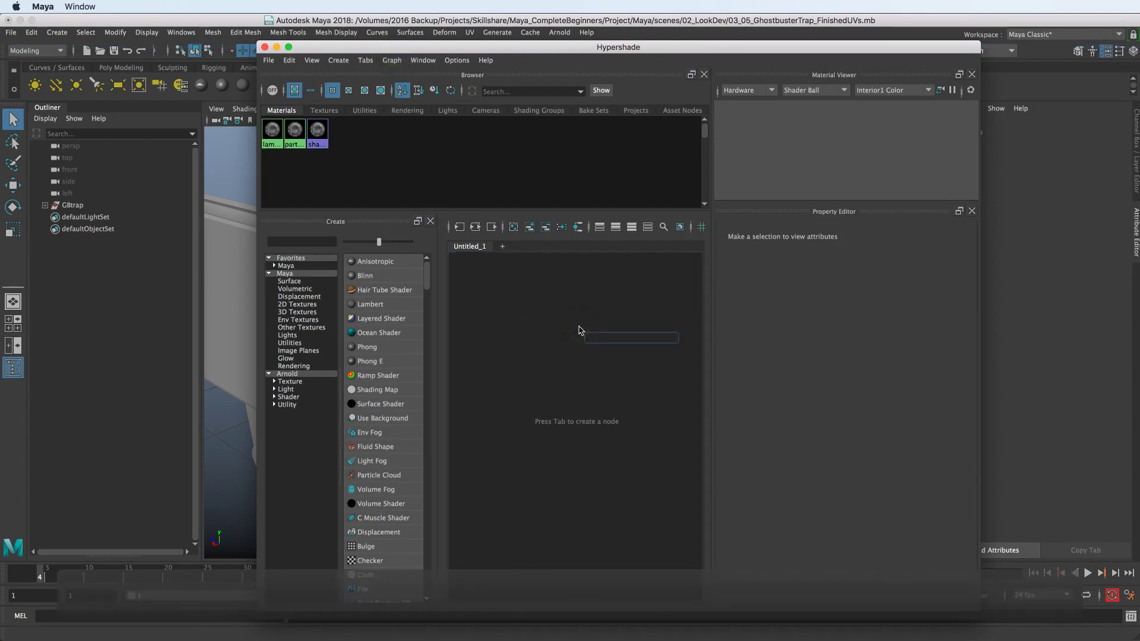
{"action": "type", "text": "aista"}
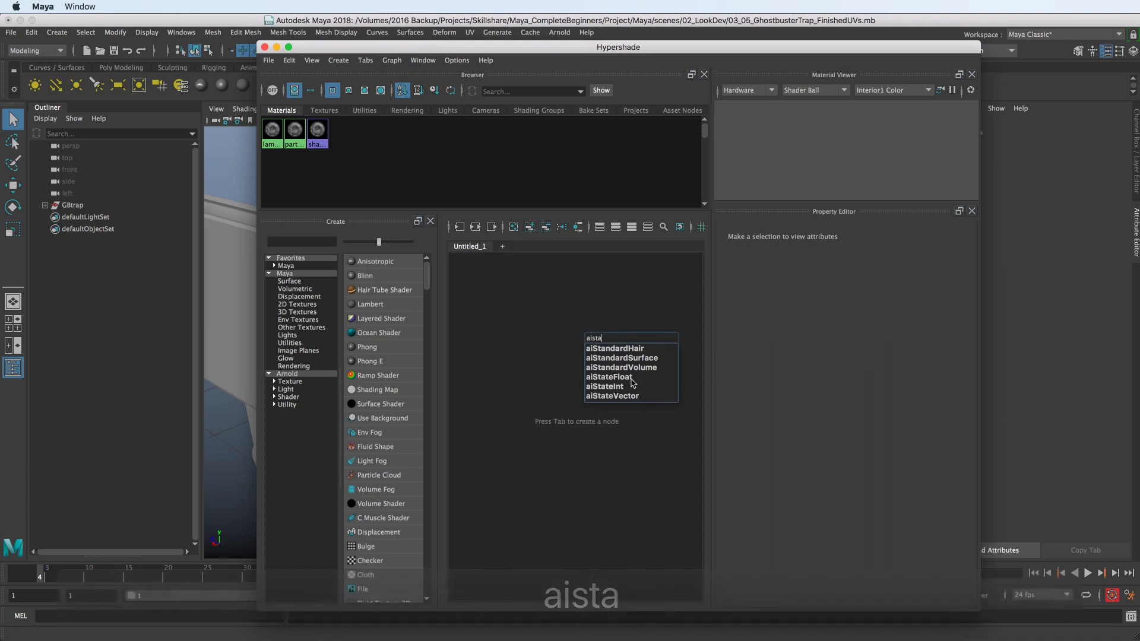
{"action": "left_click", "coordinate": [589, 358]}
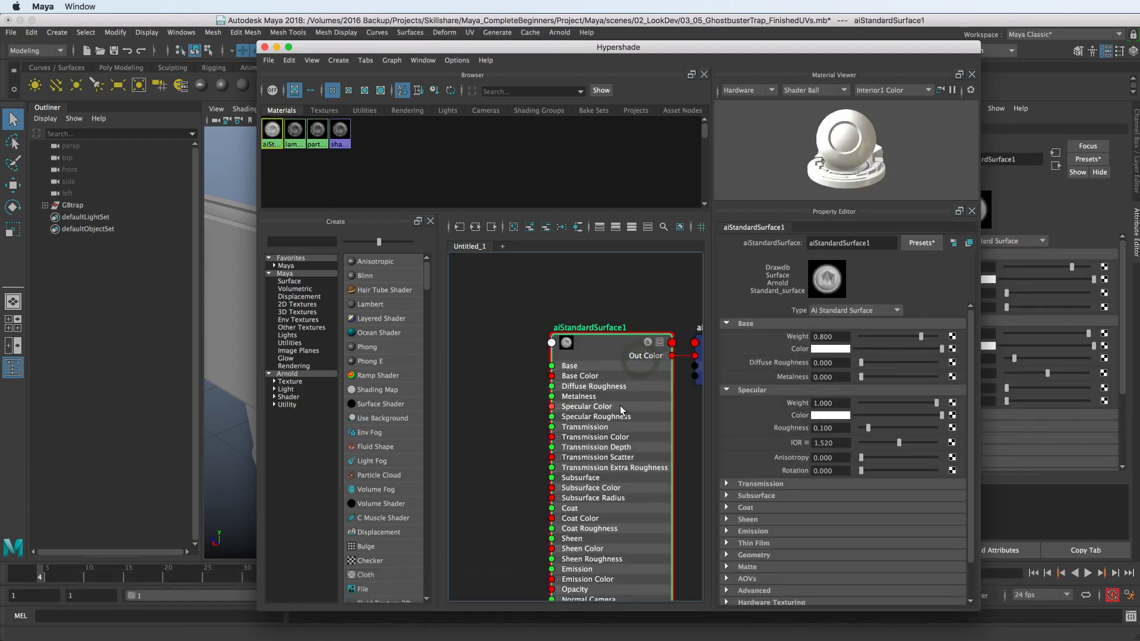
{"action": "right_click_drag", "start_coordinate": [577, 387], "coordinate": [559, 307], "text": "alt"}
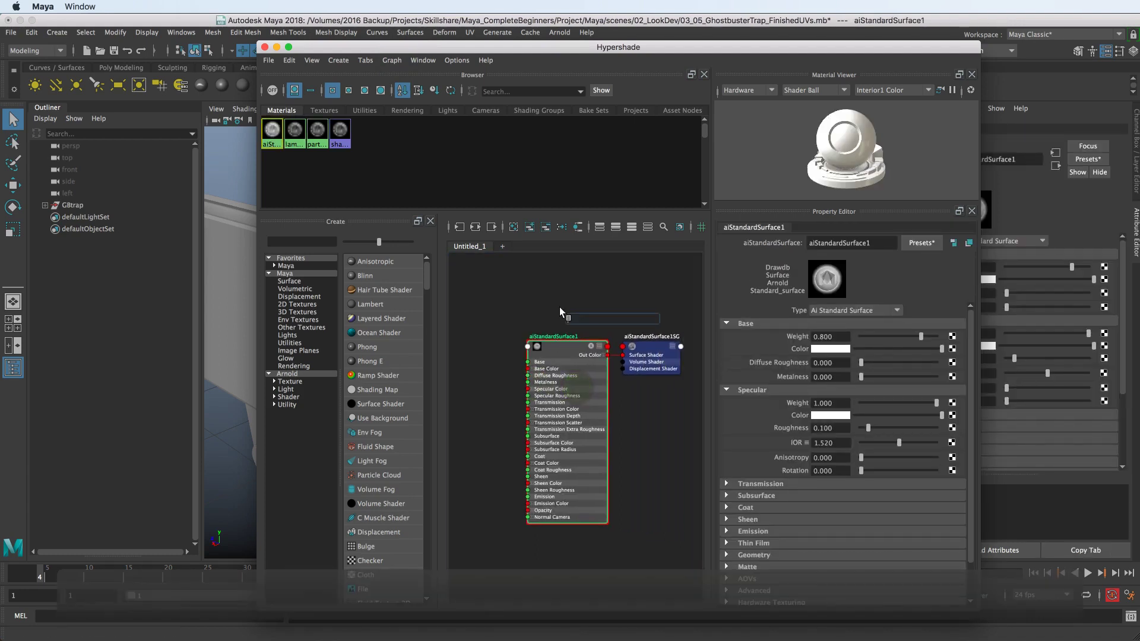
{"action": "type", "text": "stand"}
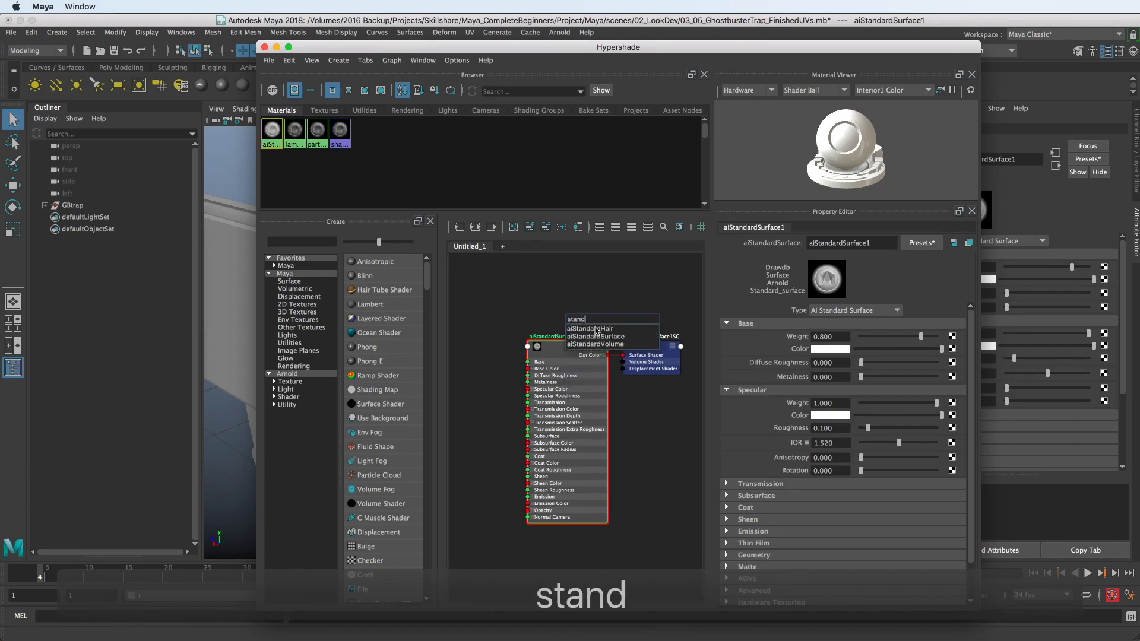
{"action": "left_click", "coordinate": [609, 337]}
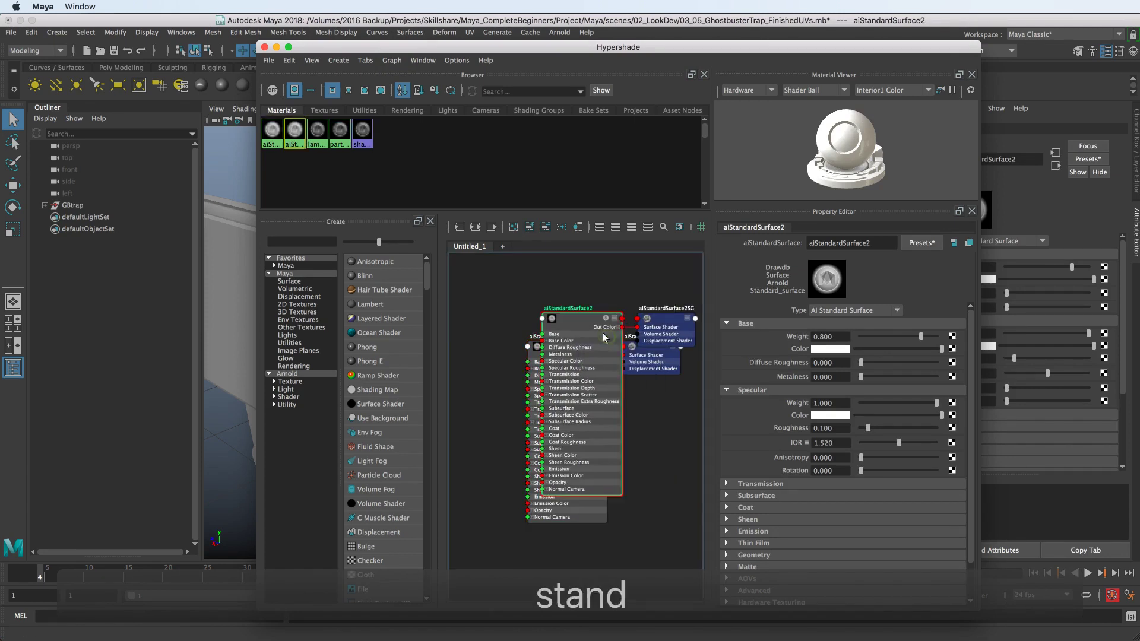
Rename the two shaders 'paint' and 'metal'
{"action": "double_click", "coordinate": [573, 304]}
{"action": "type", "text": "paint"}
{"action": "left_click", "coordinate": [571, 303]}
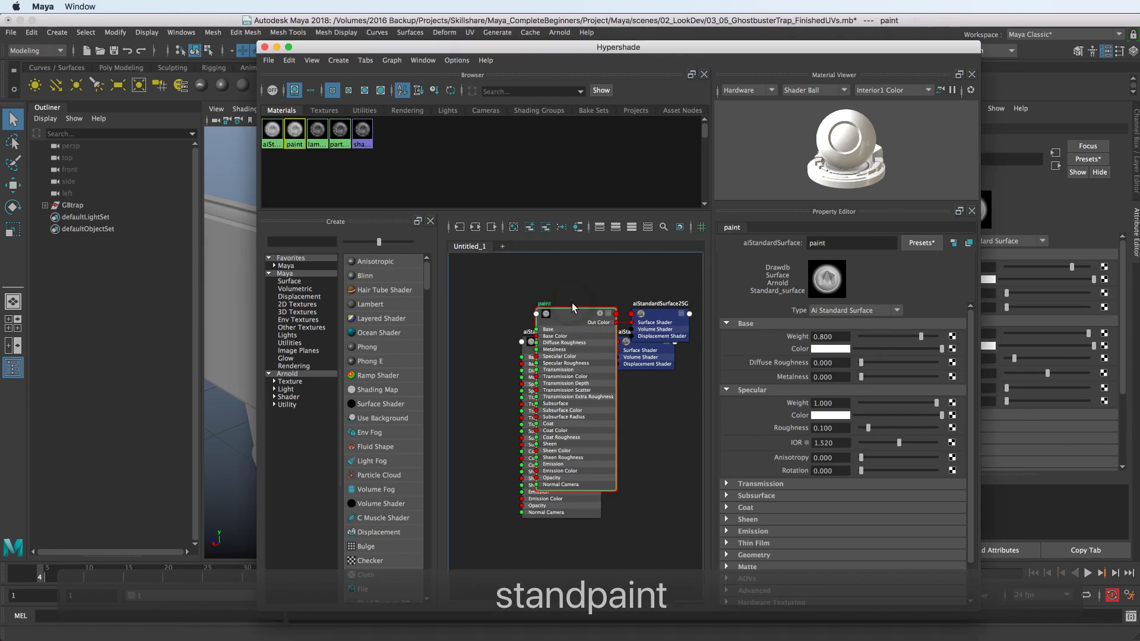
{"action": "left_click_drag", "start_coordinate": [567, 304], "coordinate": [586, 276]}
{"action": "left_click_drag", "start_coordinate": [547, 335], "coordinate": [526, 420]}
{"action": "double_click", "coordinate": [526, 417]}
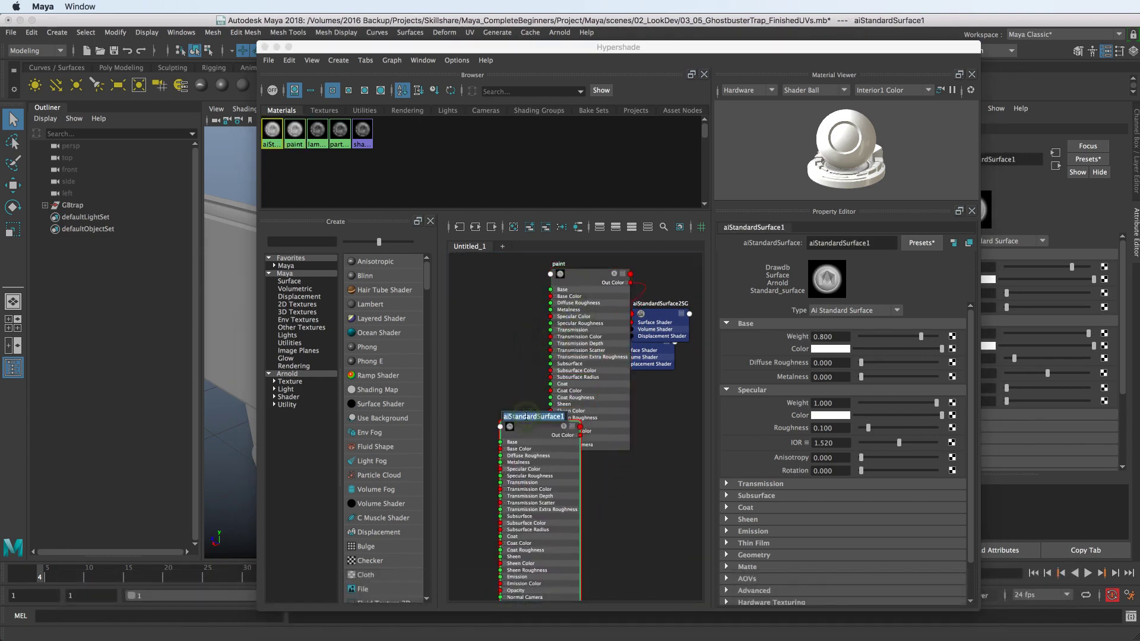
{"action": "type", "text": "metal"}
{"action": "key", "text": "Return"}
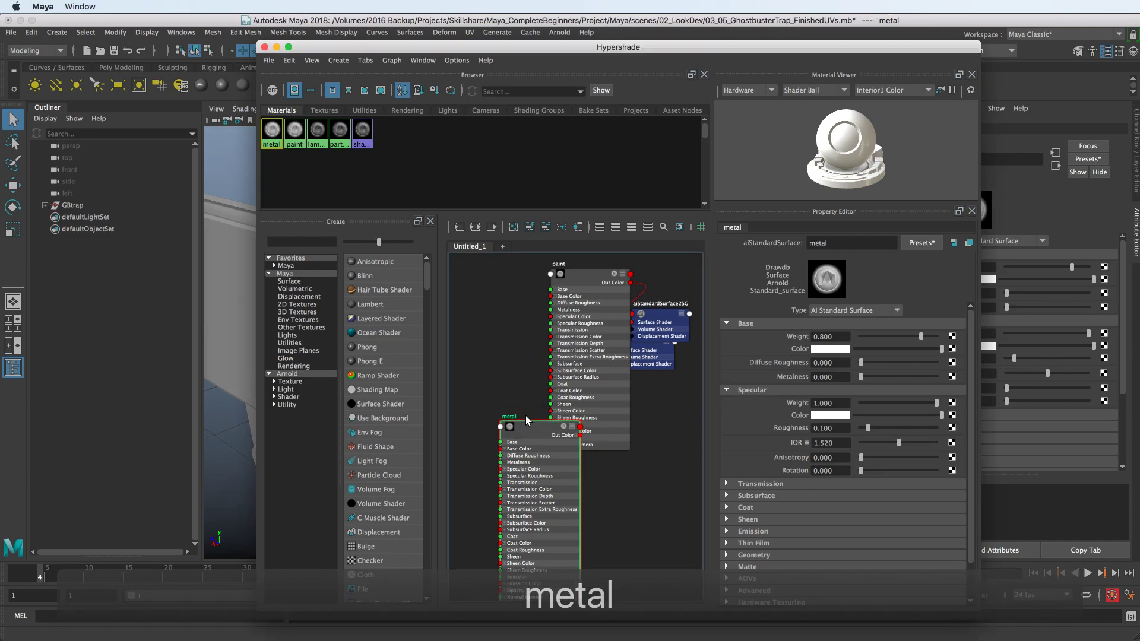
Arrange the paint and metal nodes and zoom the node graph out
{"action": "left_click_drag", "start_coordinate": [526, 420], "coordinate": [542, 423]}
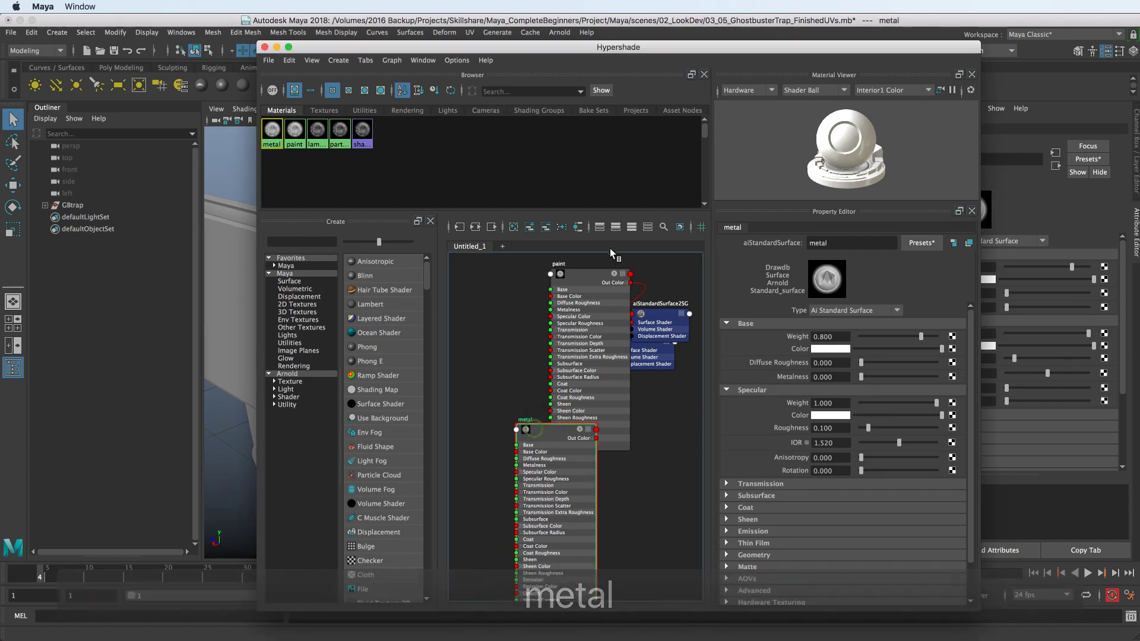
{"action": "left_click_drag", "start_coordinate": [584, 281], "coordinate": [526, 273]}
{"action": "right_click_drag", "start_coordinate": [546, 379], "coordinate": [534, 368], "text": "alt"}
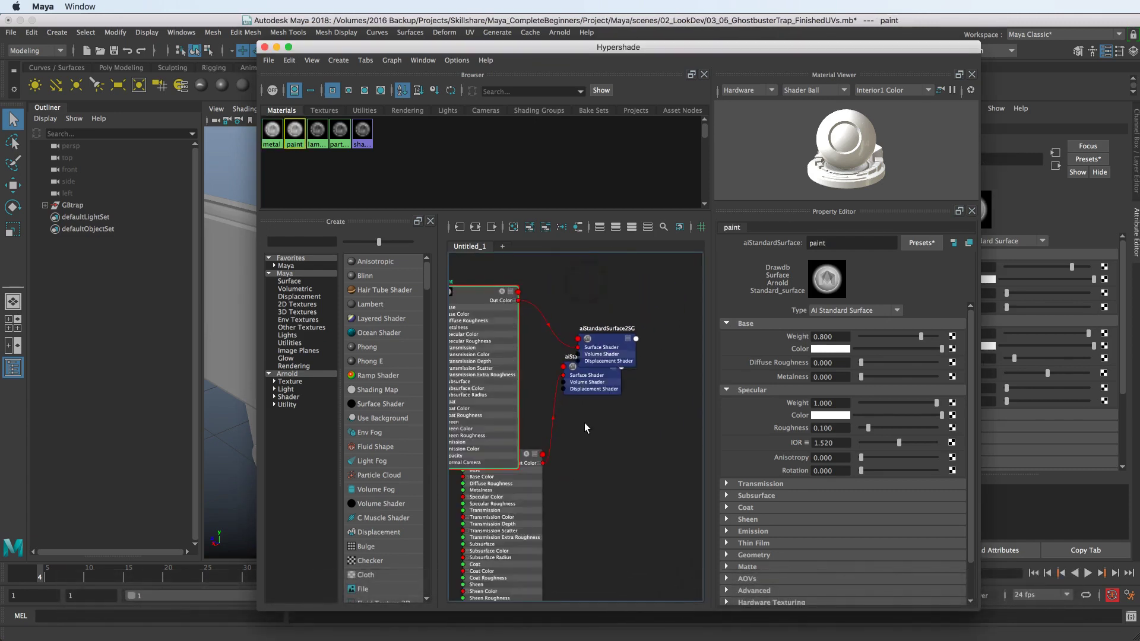
{"action": "right_click_drag", "start_coordinate": [590, 414], "coordinate": [571, 392], "text": "alt"}
{"action": "middle_click_drag", "start_coordinate": [546, 381], "coordinate": [523, 380], "text": "alt"}
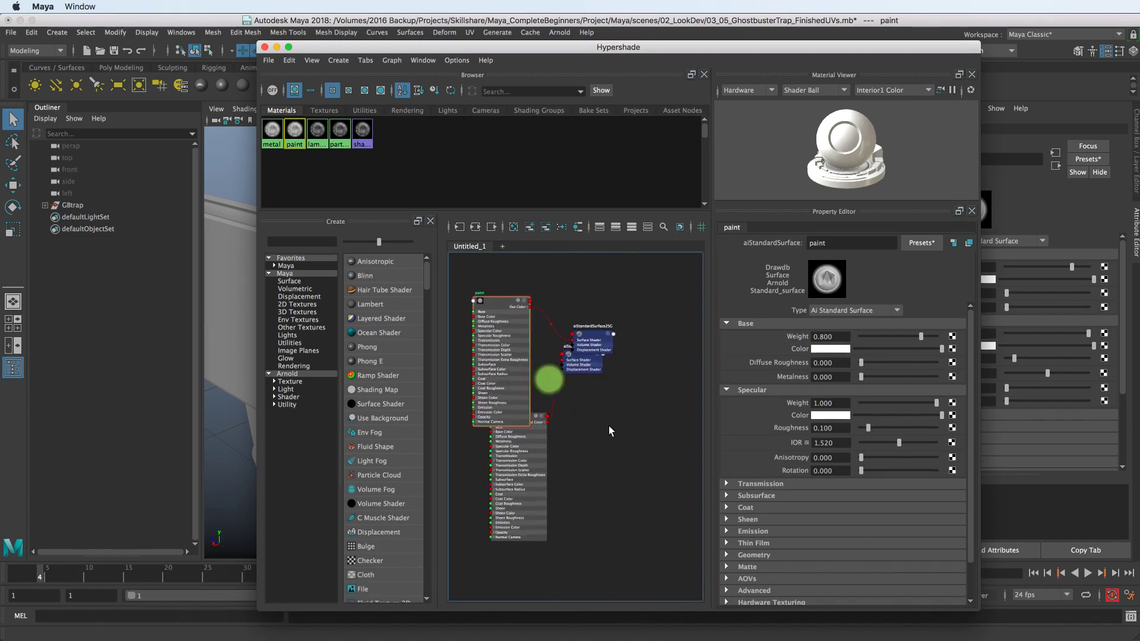
Create an aiMixShader node and place it to the right
{"action": "key", "text": "Tab"}
{"action": "type", "text": "mix"}
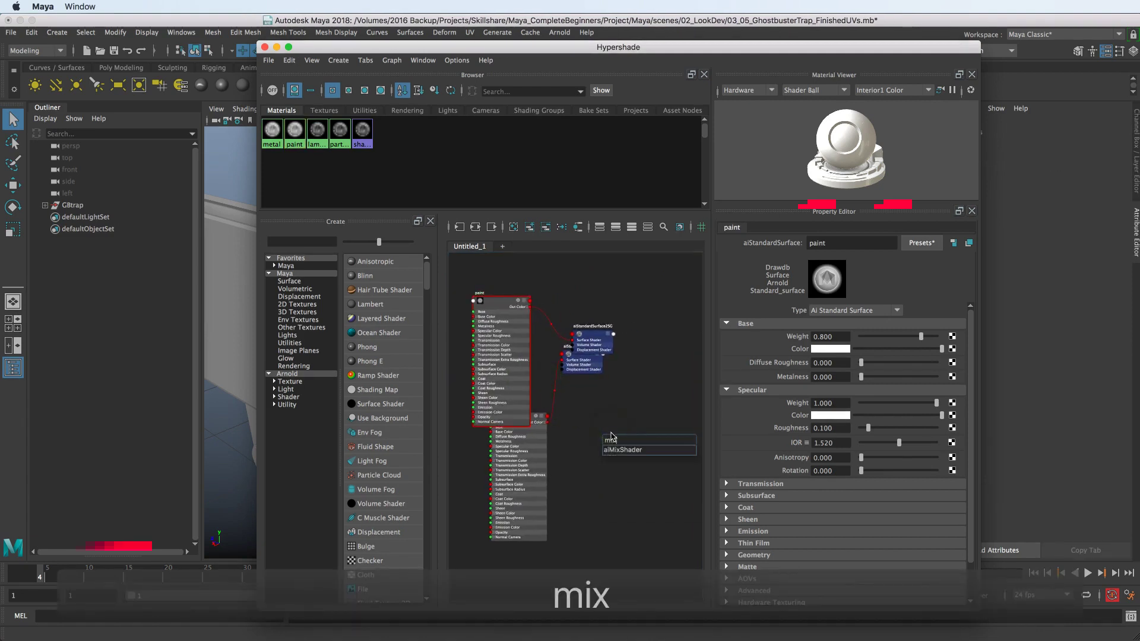
{"action": "left_click", "coordinate": [611, 453]}
{"action": "middle_click_drag", "start_coordinate": [611, 454], "coordinate": [587, 455], "text": "alt"}
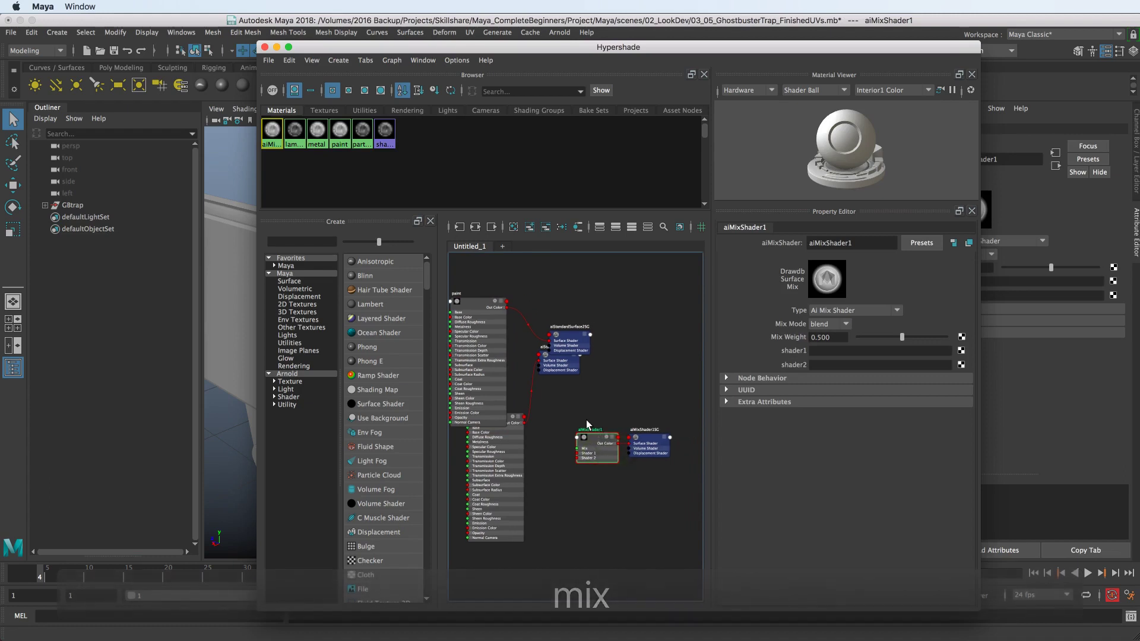
{"action": "left_click_drag", "start_coordinate": [641, 471], "coordinate": [642, 473]}
{"action": "left_click_drag", "start_coordinate": [596, 442], "coordinate": [630, 429]}
{"action": "middle_click_drag", "start_coordinate": [584, 423], "coordinate": [594, 426], "text": "alt"}
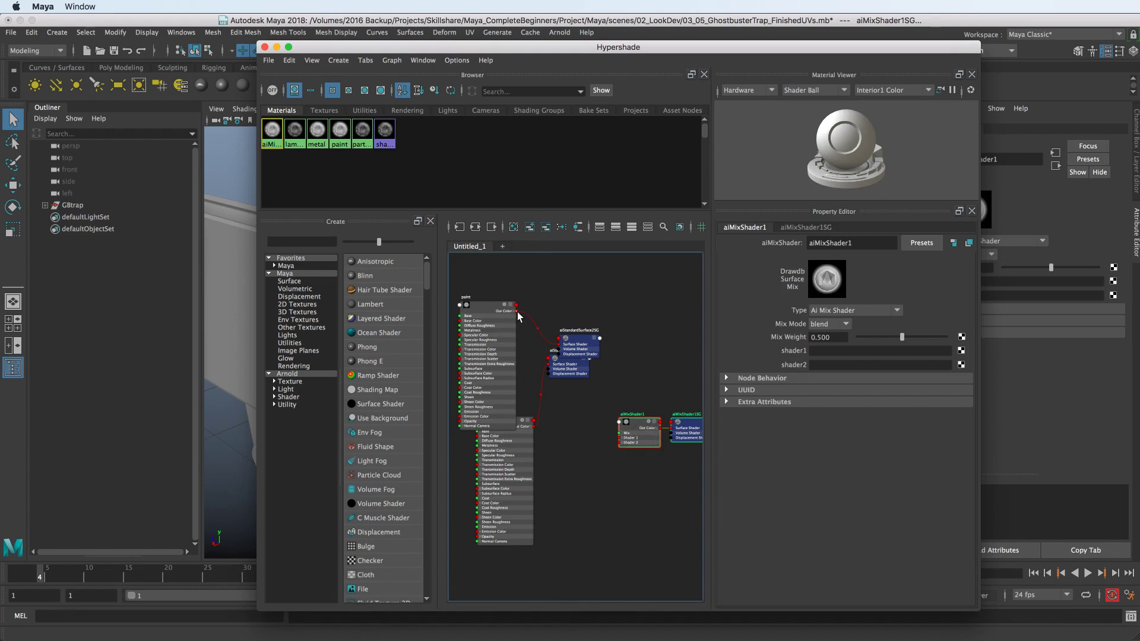
Connect paint's Out Color to aiMixShader1 Shader 1 and enlarge Hypershade
{"action": "left_click", "coordinate": [623, 442]}
{"action": "right_click_drag", "start_coordinate": [539, 354], "coordinate": [724, 80], "text": "alt"}
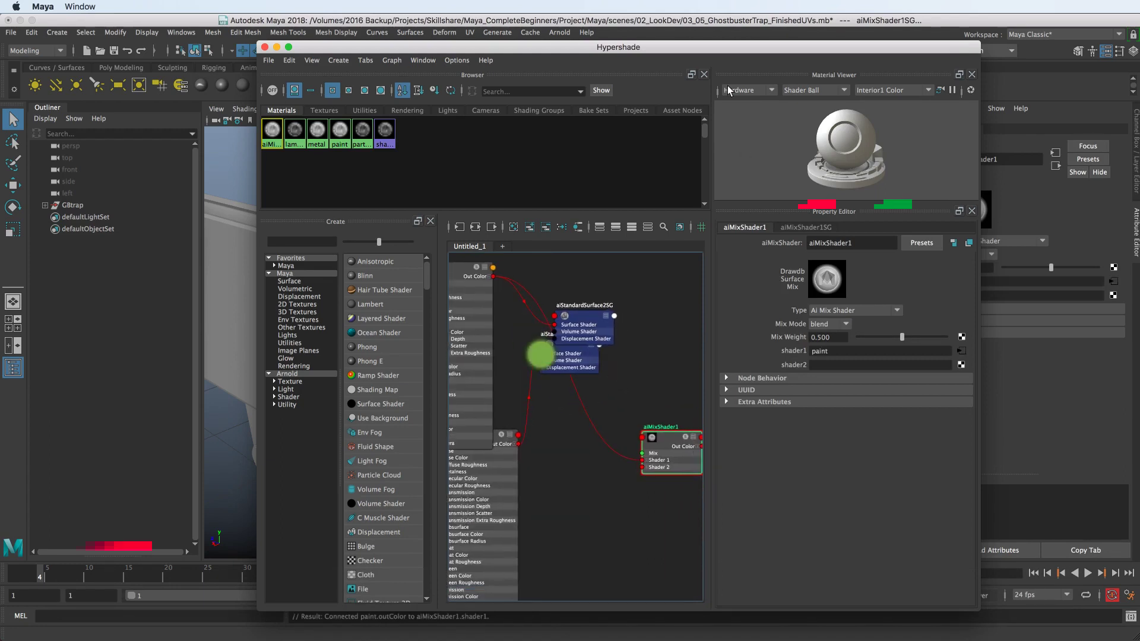
{"action": "left_click_drag", "start_coordinate": [686, 56], "coordinate": [538, 12]}
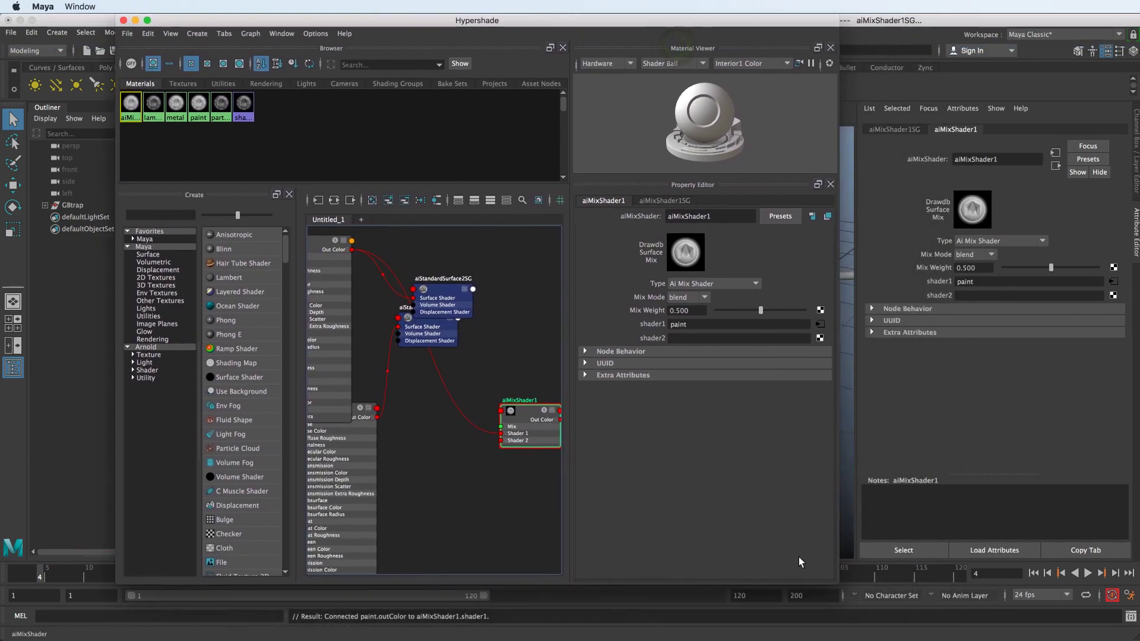
{"action": "left_click_drag", "start_coordinate": [833, 581], "coordinate": [1133, 634]}
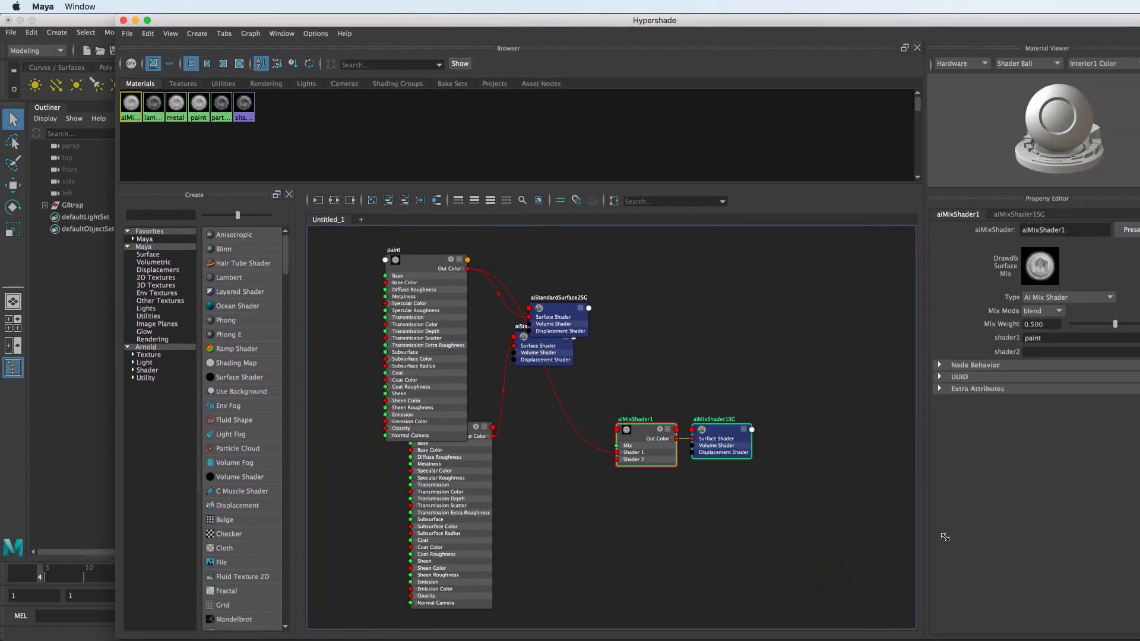
Lay out the network: shading group below, paint higher, metal lower
{"action": "right_click_drag", "start_coordinate": [703, 448], "coordinate": [603, 339], "text": "alt"}
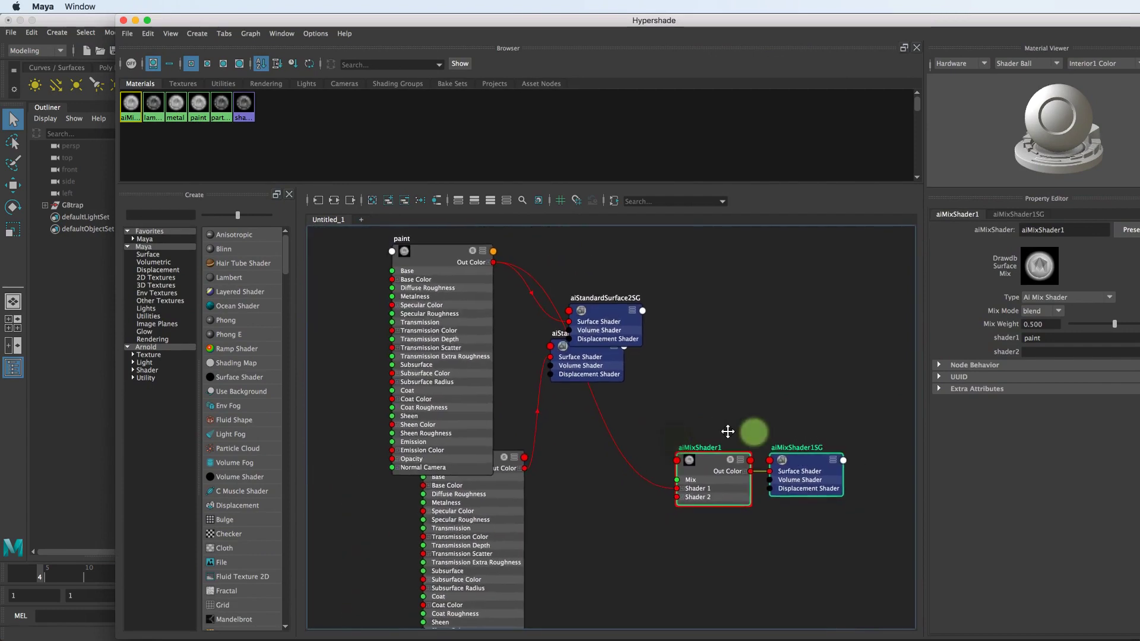
{"action": "left_click_drag", "start_coordinate": [603, 339], "coordinate": [653, 266]}
{"action": "left_click_drag", "start_coordinate": [593, 386], "coordinate": [590, 556]}
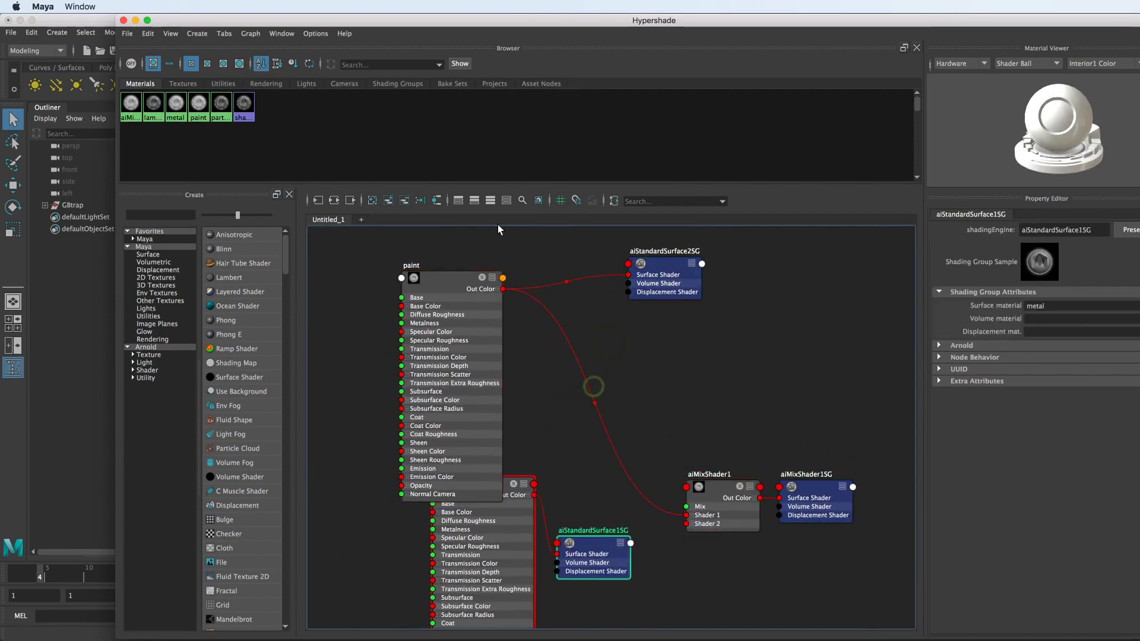
{"action": "left_click_drag", "start_coordinate": [437, 285], "coordinate": [440, 260]}
{"action": "middle_click_drag", "start_coordinate": [688, 526], "coordinate": [677, 425], "text": "alt"}
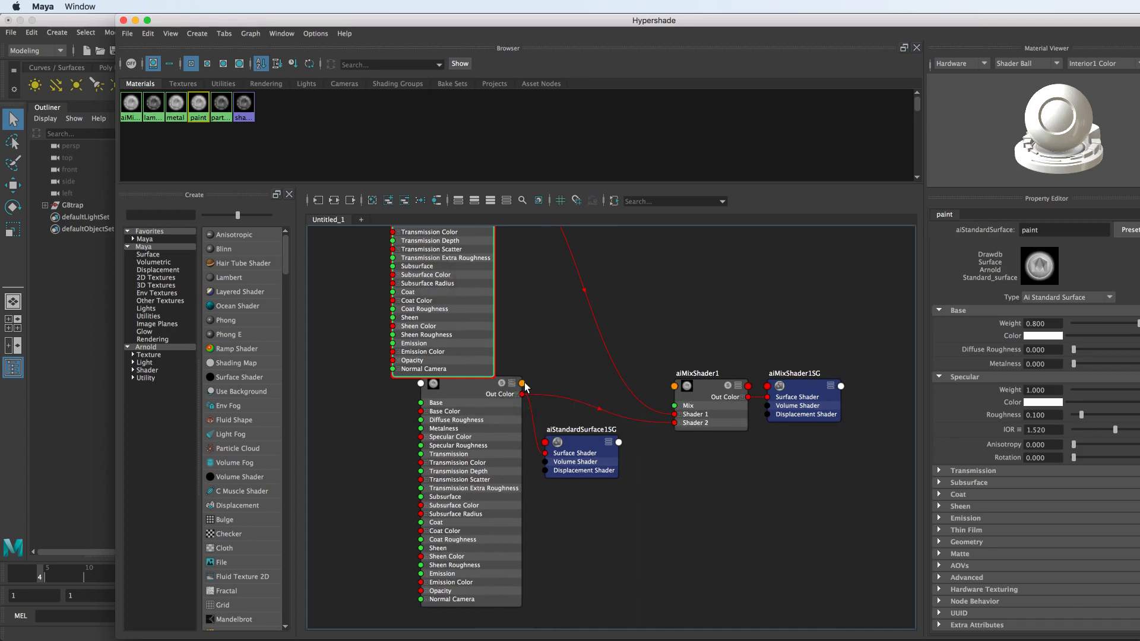
{"action": "left_click_drag", "start_coordinate": [516, 384], "coordinate": [514, 421]}
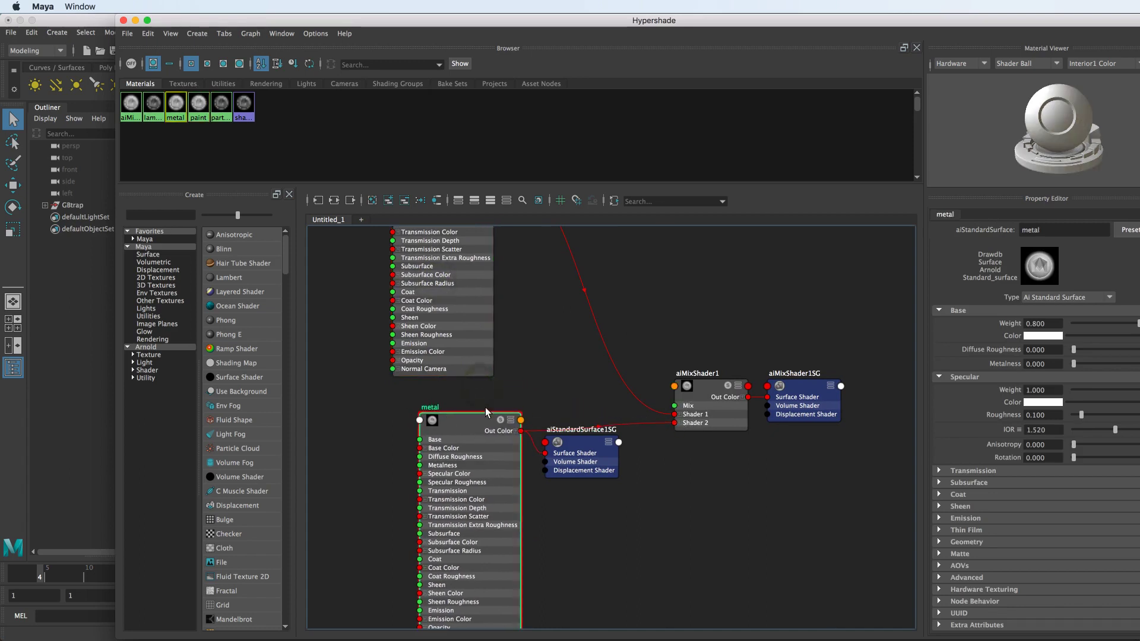
{"action": "middle_click_drag", "start_coordinate": [463, 429], "coordinate": [465, 328], "text": "alt"}
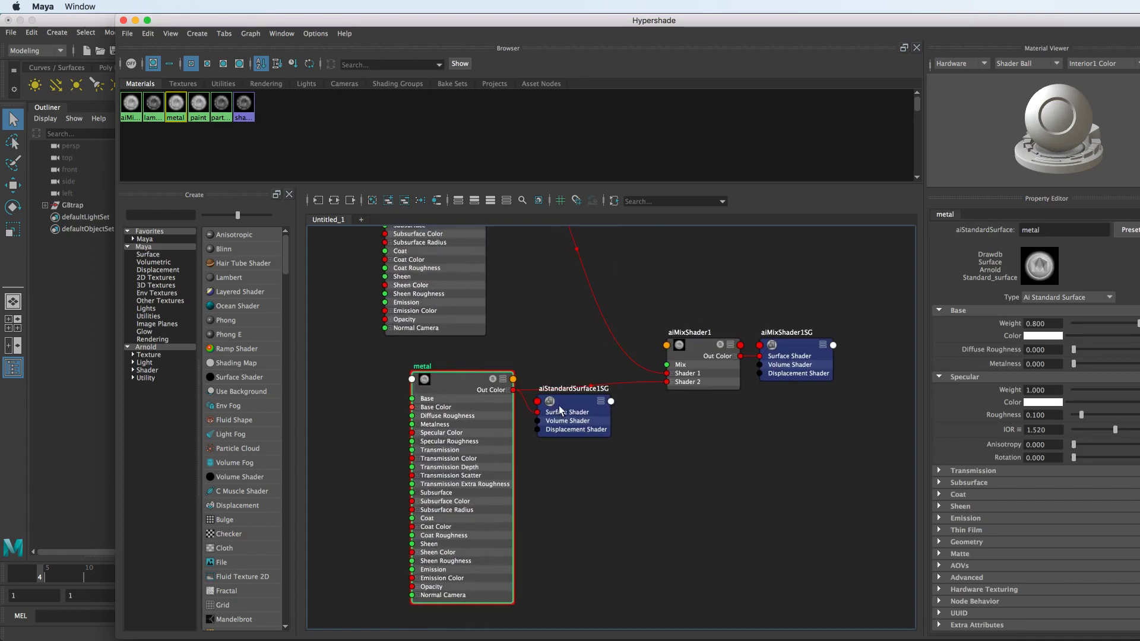
Select the trap body pieces, handle bracket, right-side box and lower cylinder
{"action": "middle_click_drag", "start_coordinate": [595, 321], "coordinate": [613, 372], "text": "alt"}
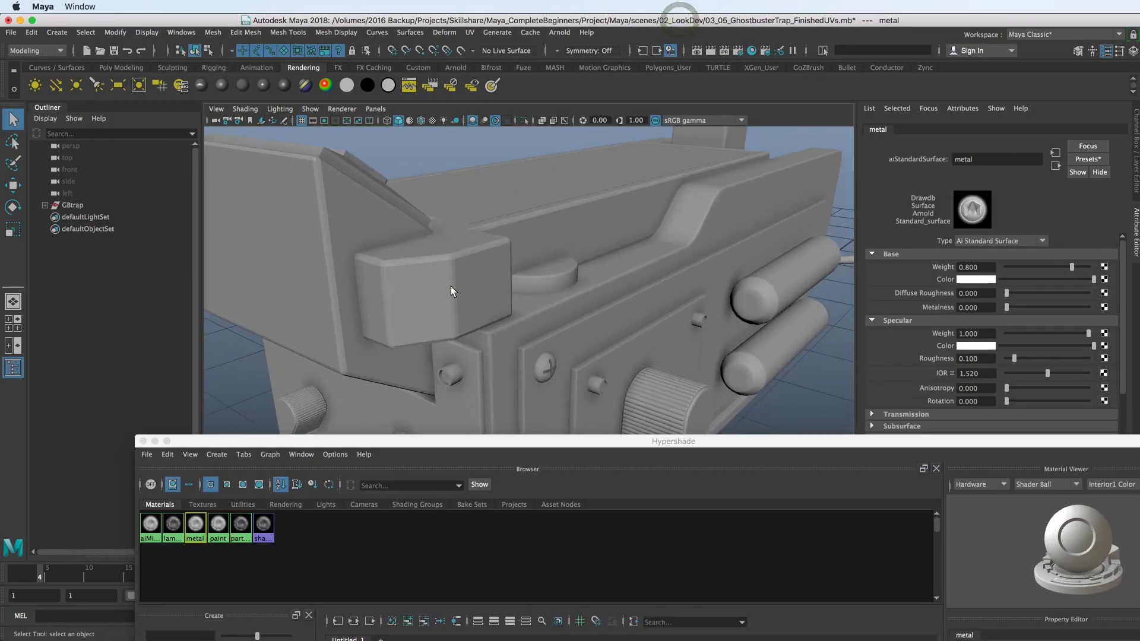
{"action": "left_click", "coordinate": [451, 291]}
{"action": "left_click", "coordinate": [651, 268], "text": "shift"}
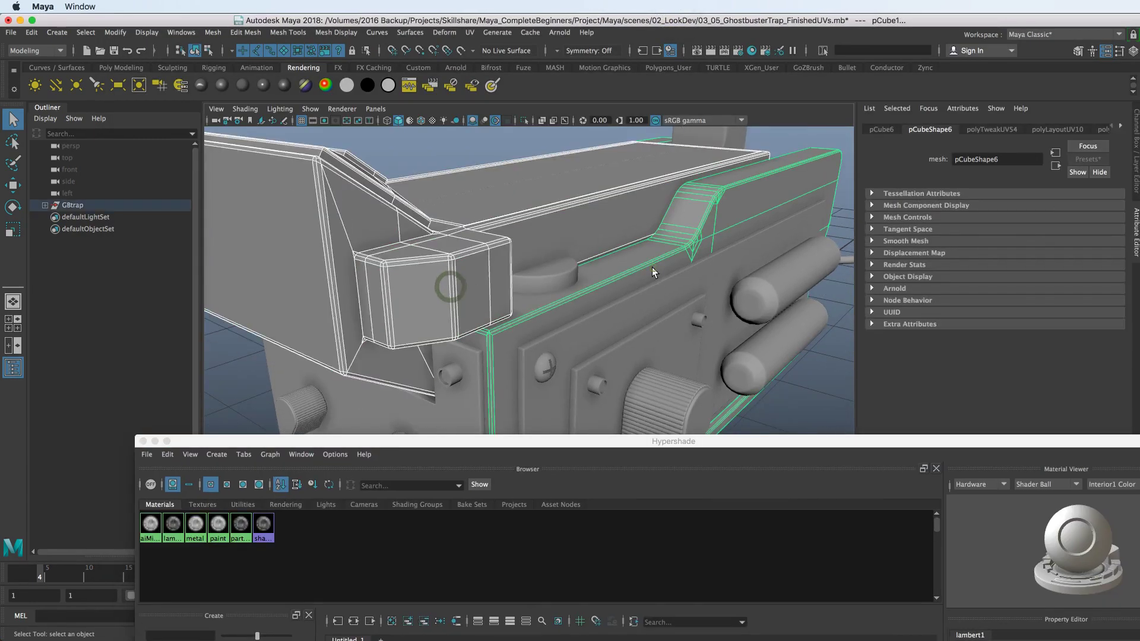
{"action": "left_click", "coordinate": [577, 290], "text": "shift"}
{"action": "left_click_drag", "start_coordinate": [537, 341], "coordinate": [642, 216], "text": "alt"}
{"action": "left_click", "coordinate": [642, 217], "text": "shift"}
{"action": "mouse_move", "coordinate": [682, 255]}
{"action": "left_mouse_down", "text": "alt"}
{"action": "mouse_move", "coordinate": [527, 246]}
{"action": "mouse_move", "coordinate": [646, 283]}
{"action": "left_mouse_up", "text": "alt"}
{"action": "left_click", "coordinate": [552, 273], "text": "shift"}
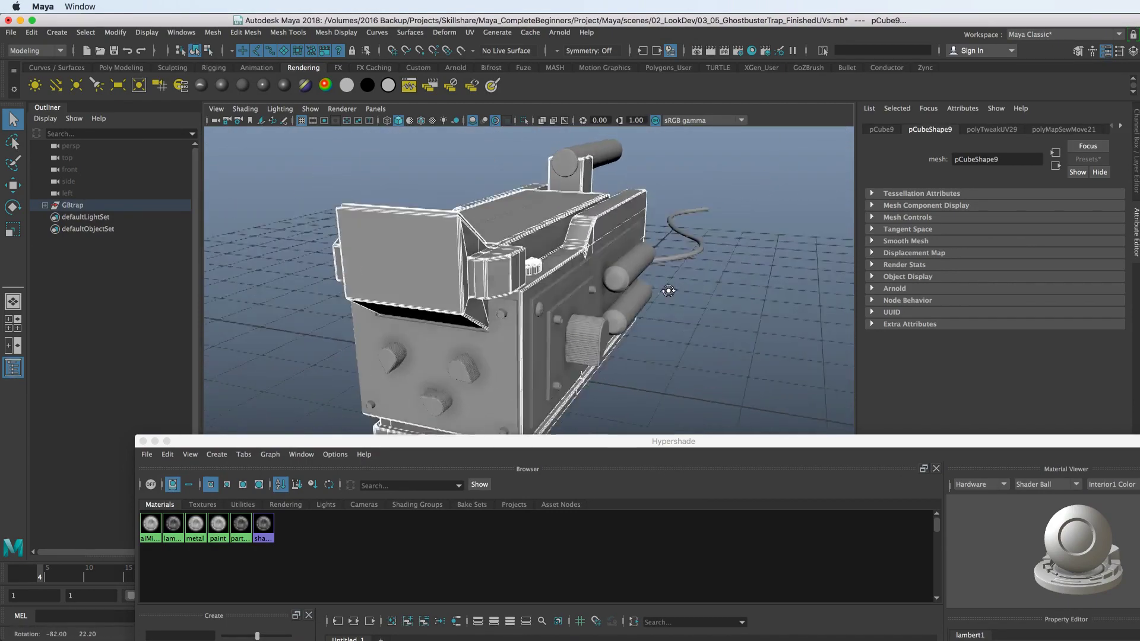
{"action": "left_click", "coordinate": [610, 324]}
Assign the existing aiMixShader1 material to the selected pieces
{"action": "left_click_drag", "start_coordinate": [610, 324], "coordinate": [470, 315], "text": "alt"}
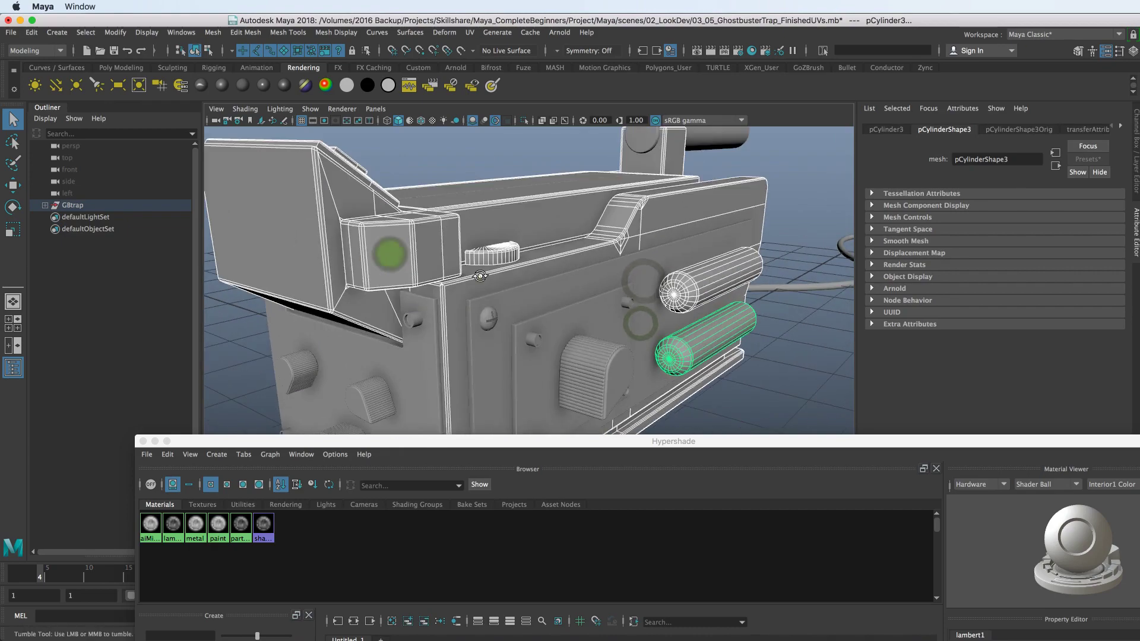
{"action": "right_click_drag", "start_coordinate": [470, 316], "coordinate": [568, 292], "text": "alt"}
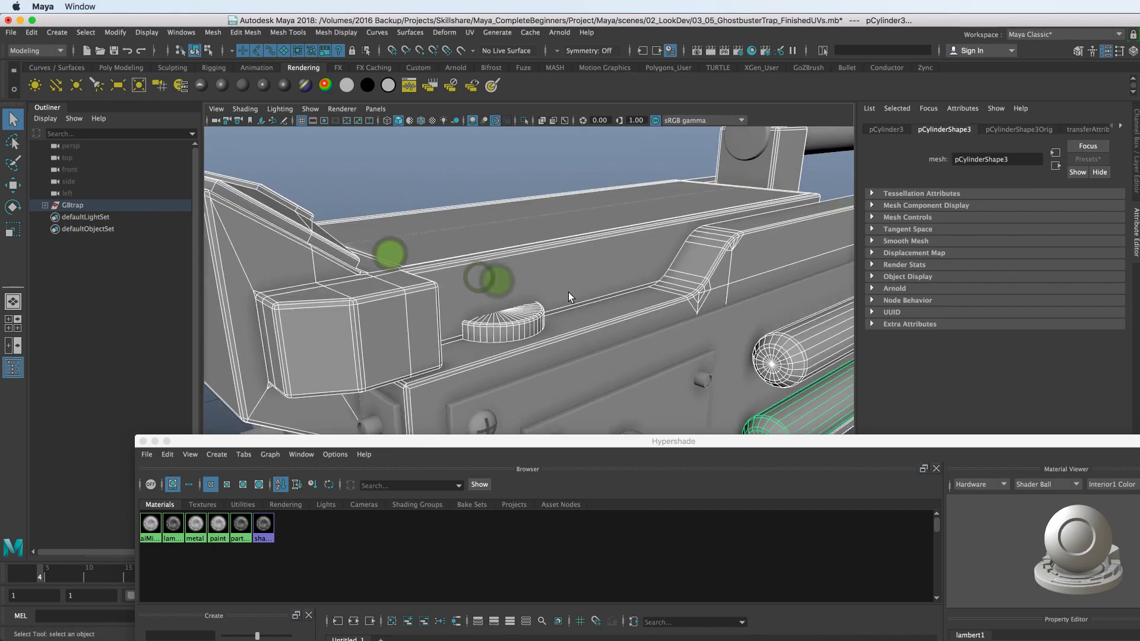
{"action": "right_click", "coordinate": [572, 259]}
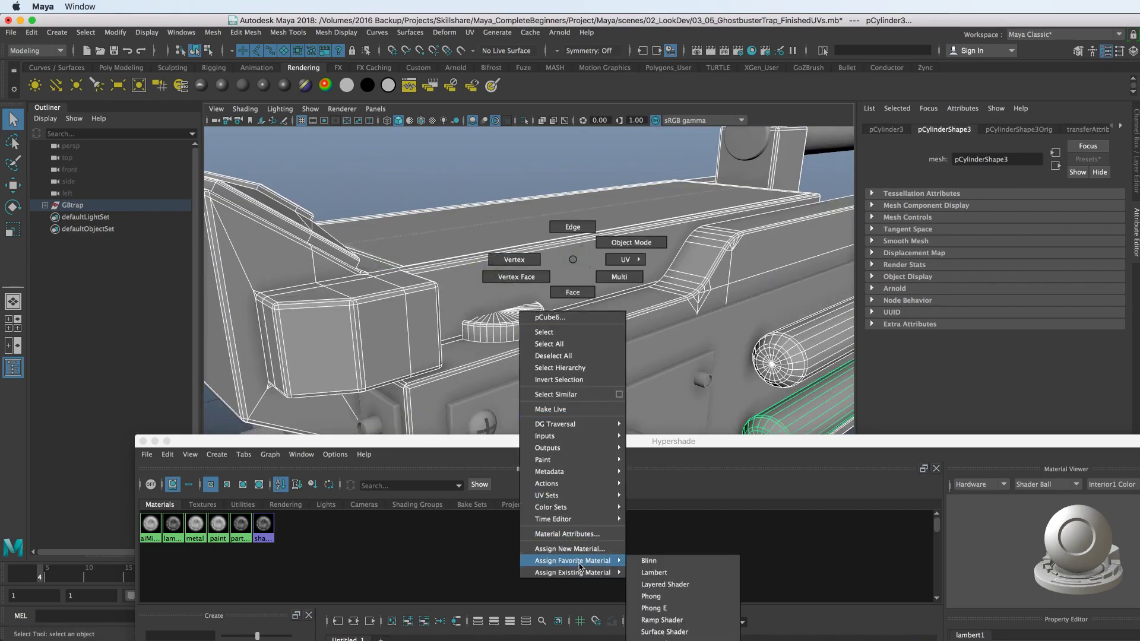
{"action": "mouse_move", "coordinate": [572, 572]}
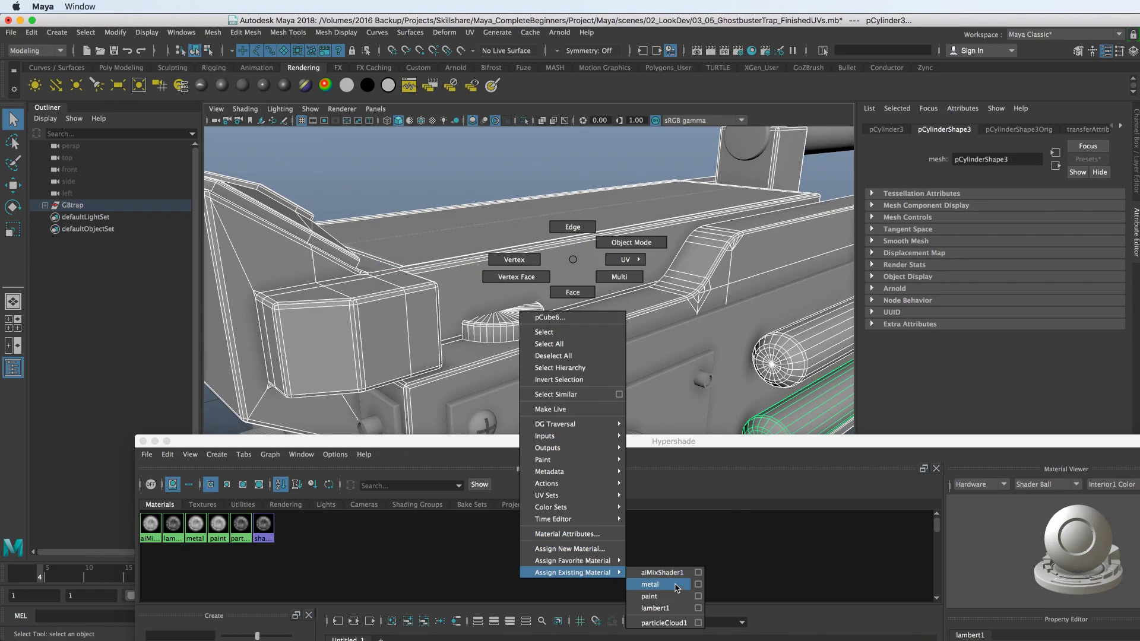
{"action": "left_click", "coordinate": [657, 572]}
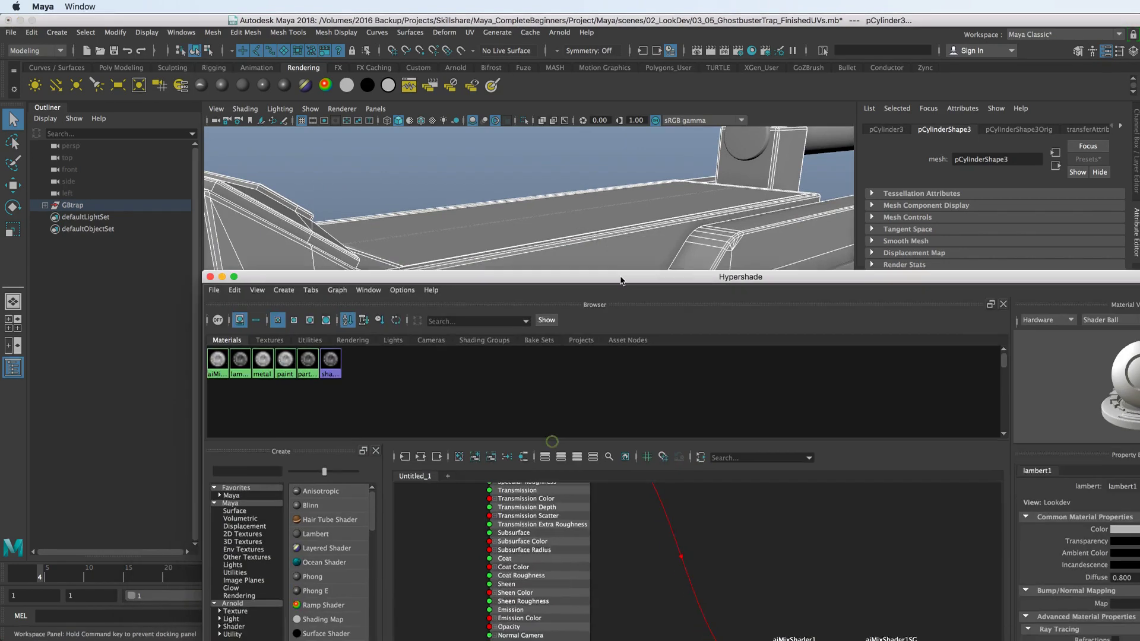
{"action": "mouse_move", "coordinate": [554, 446]}
{"action": "left_mouse_down"}
{"action": "mouse_move", "coordinate": [597, 222]}
{"action": "mouse_move", "coordinate": [571, 167]}
{"action": "left_mouse_up"}
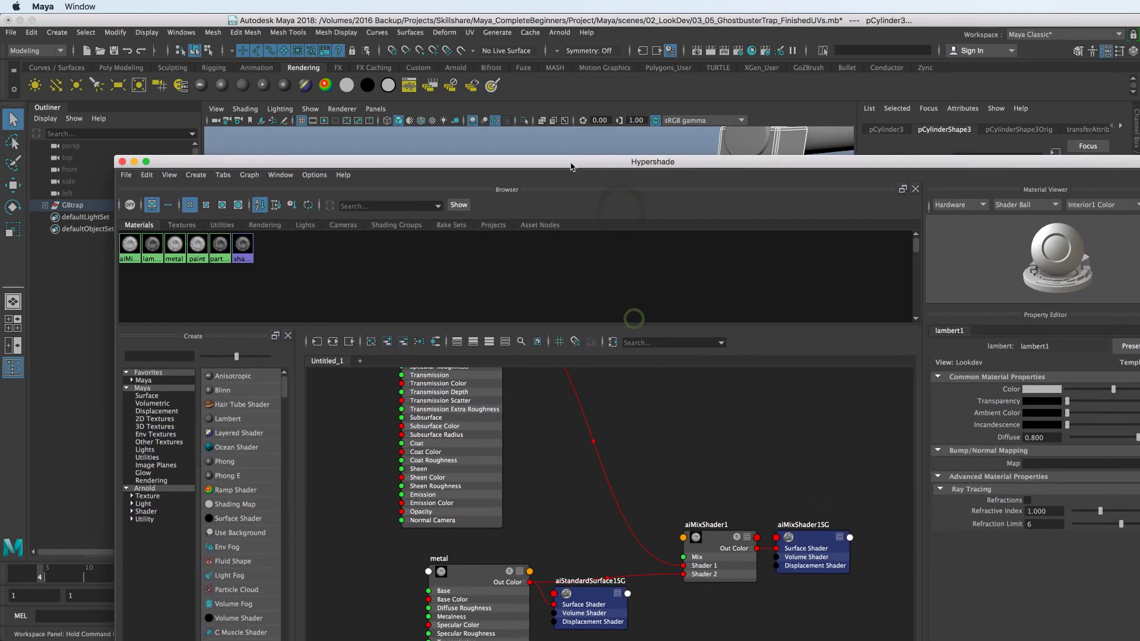
Give the paint shader a black base colour and specular roughness of about 0.49
{"action": "scroll", "coordinate": [616, 503], "scroll_direction": "down", "scroll_amount": 5}
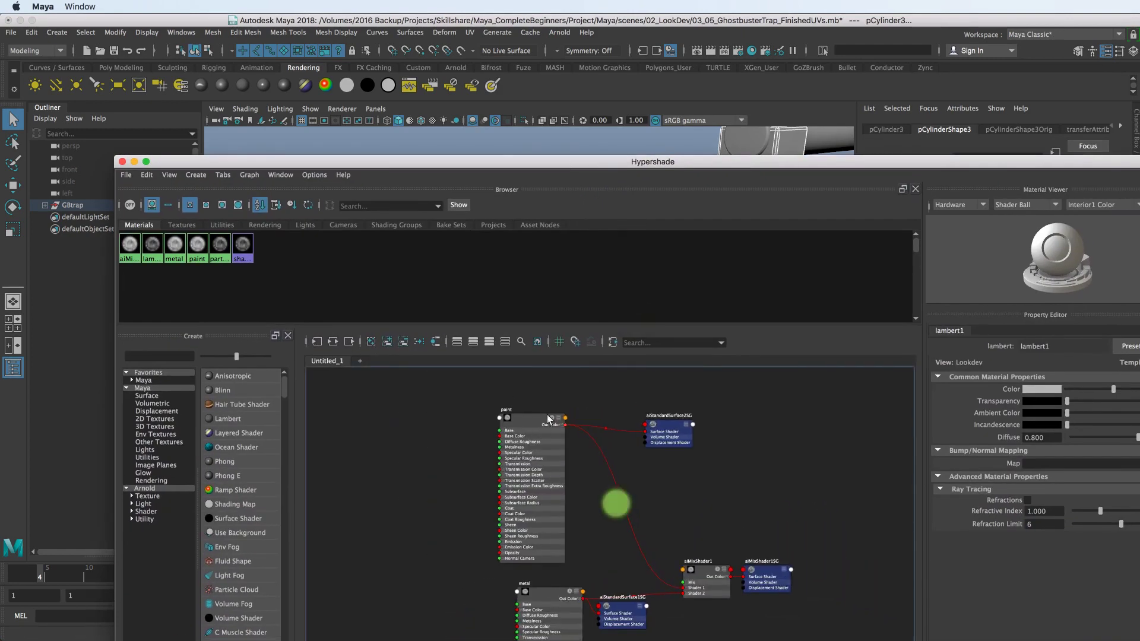
{"action": "middle_click_drag", "start_coordinate": [547, 419], "coordinate": [515, 399], "text": "alt"}
{"action": "left_click", "coordinate": [490, 397]}
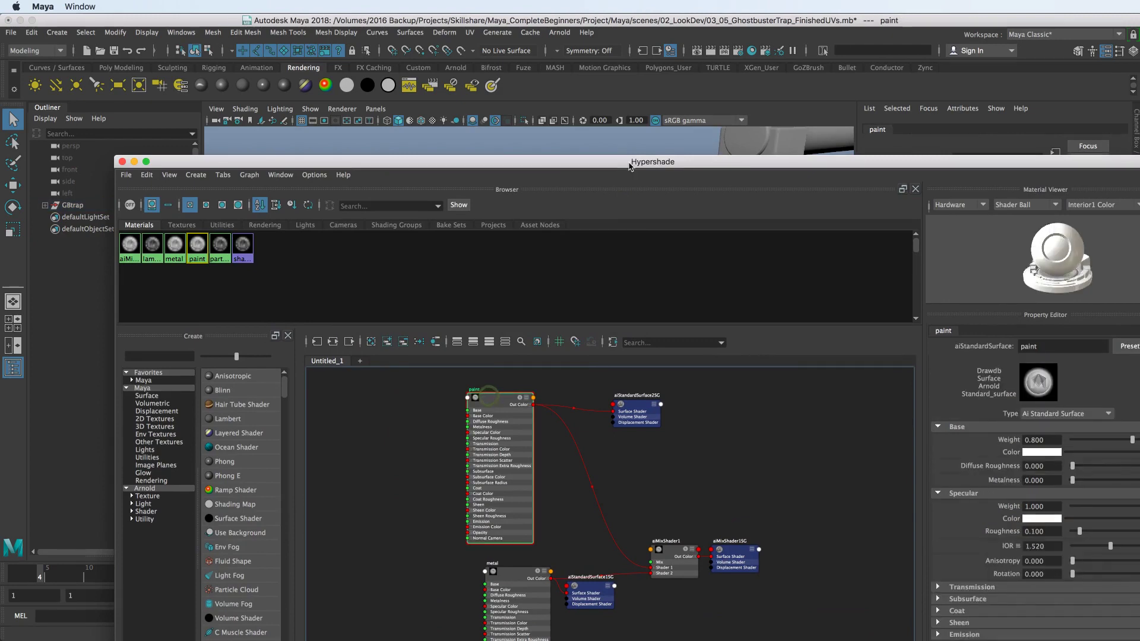
{"action": "left_click_drag", "start_coordinate": [634, 164], "coordinate": [393, 72]}
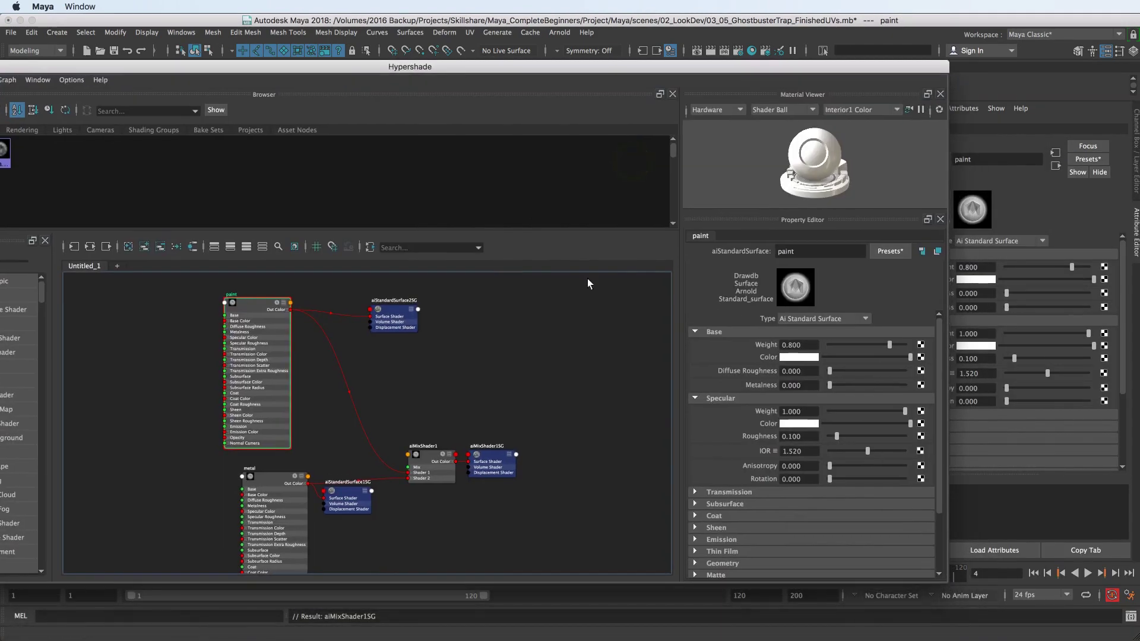
{"action": "left_click", "coordinate": [800, 358]}
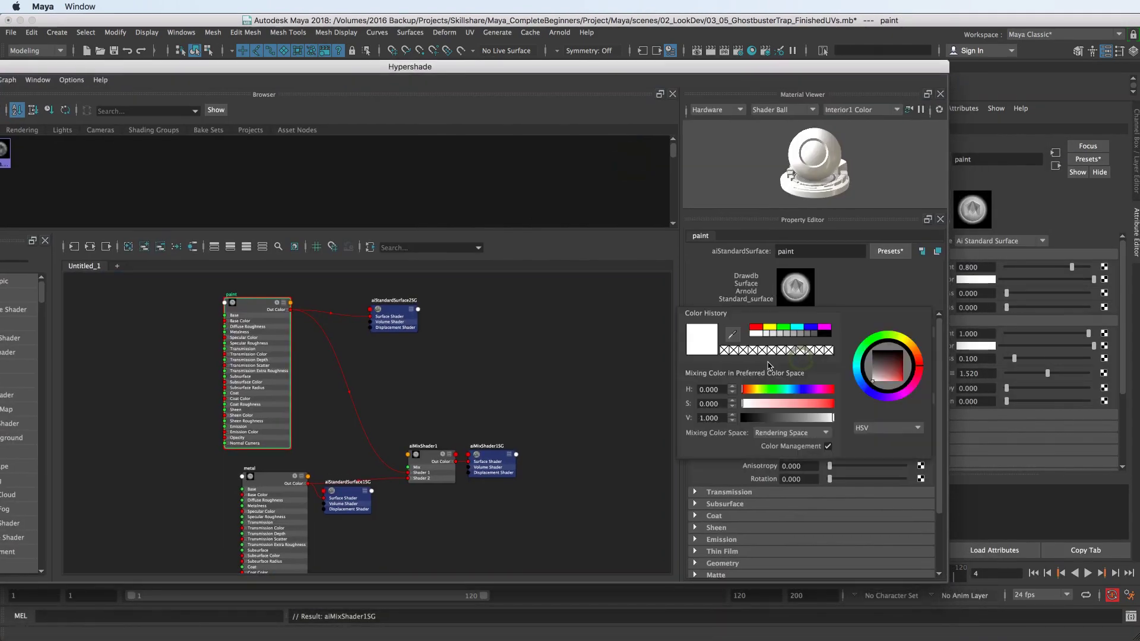
{"action": "left_click_drag", "start_coordinate": [773, 418], "coordinate": [741, 418]}
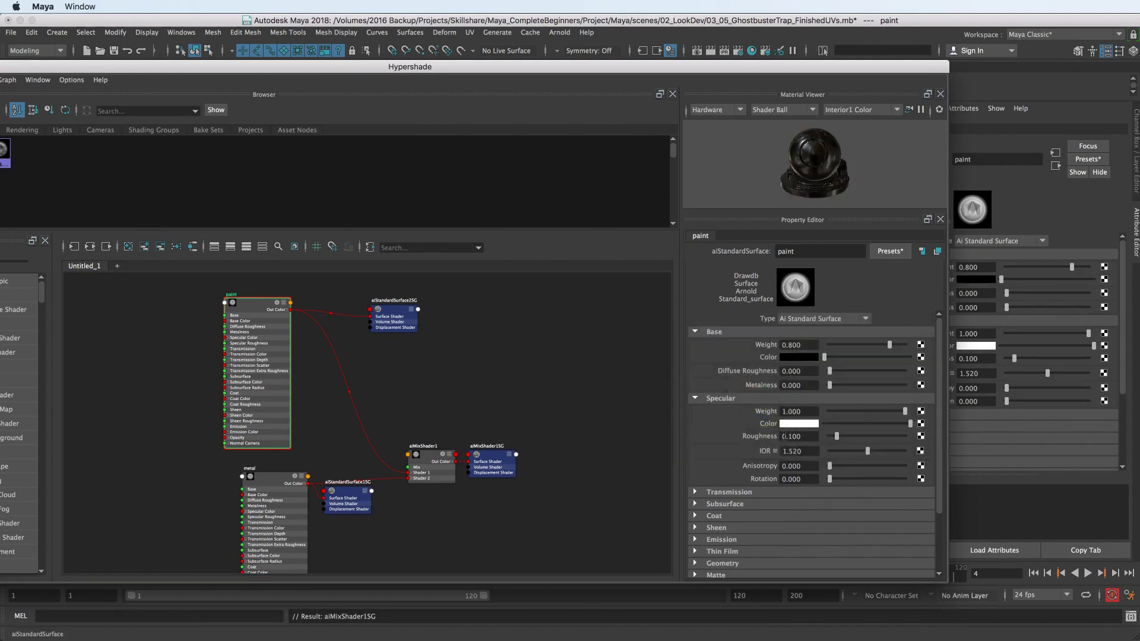
{"action": "left_click", "coordinate": [868, 437]}
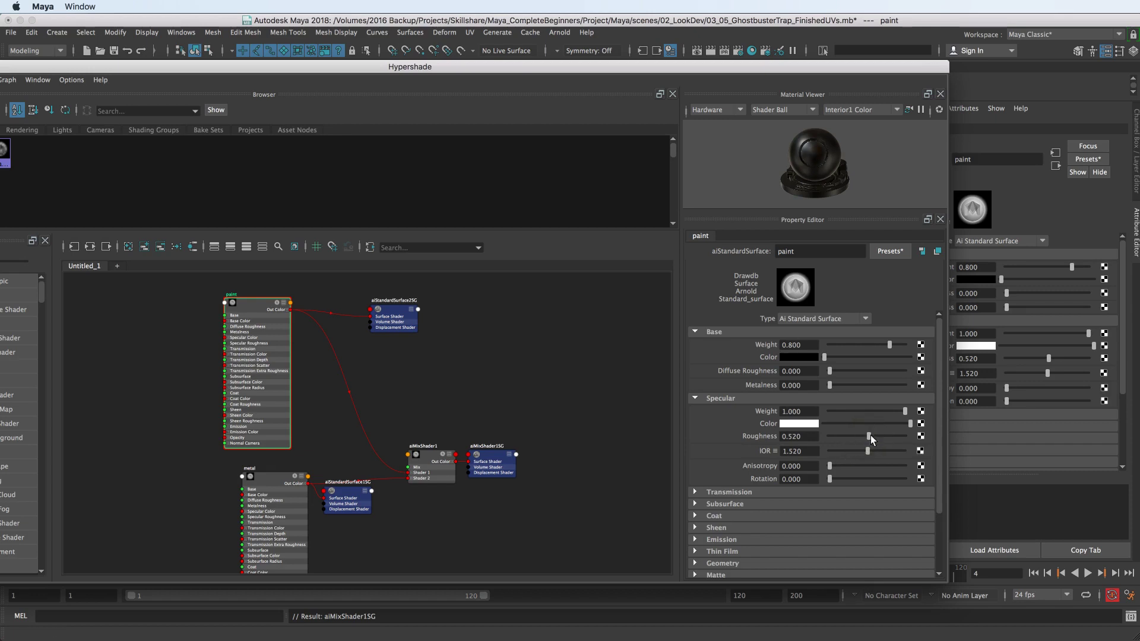
{"action": "left_click_drag", "start_coordinate": [870, 435], "coordinate": [820, 435]}
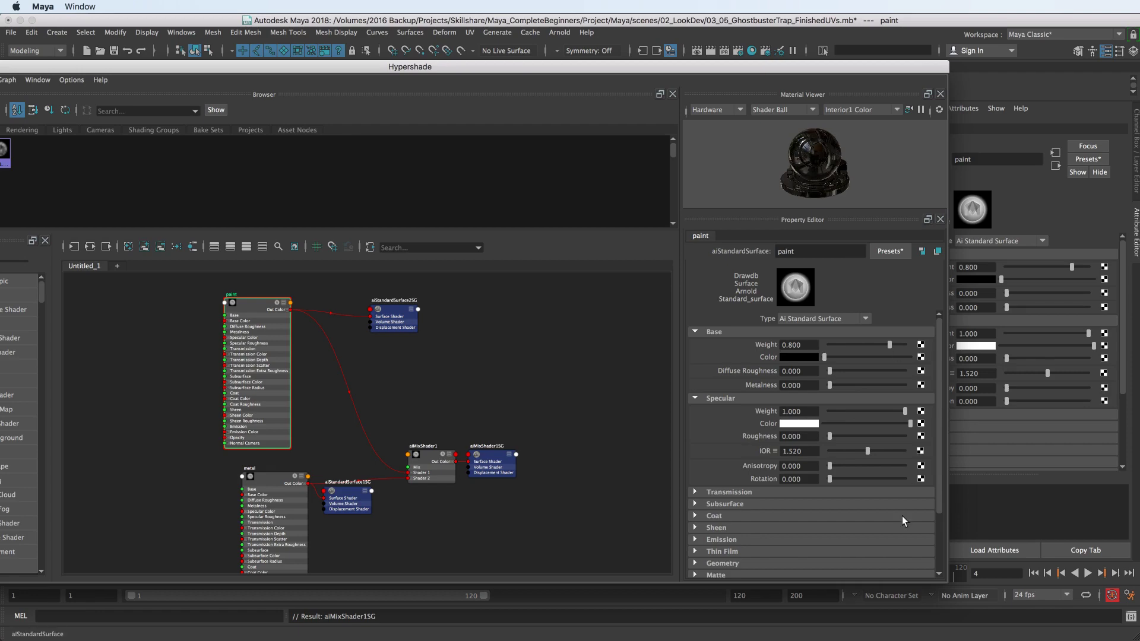
{"action": "left_click", "coordinate": [864, 436]}
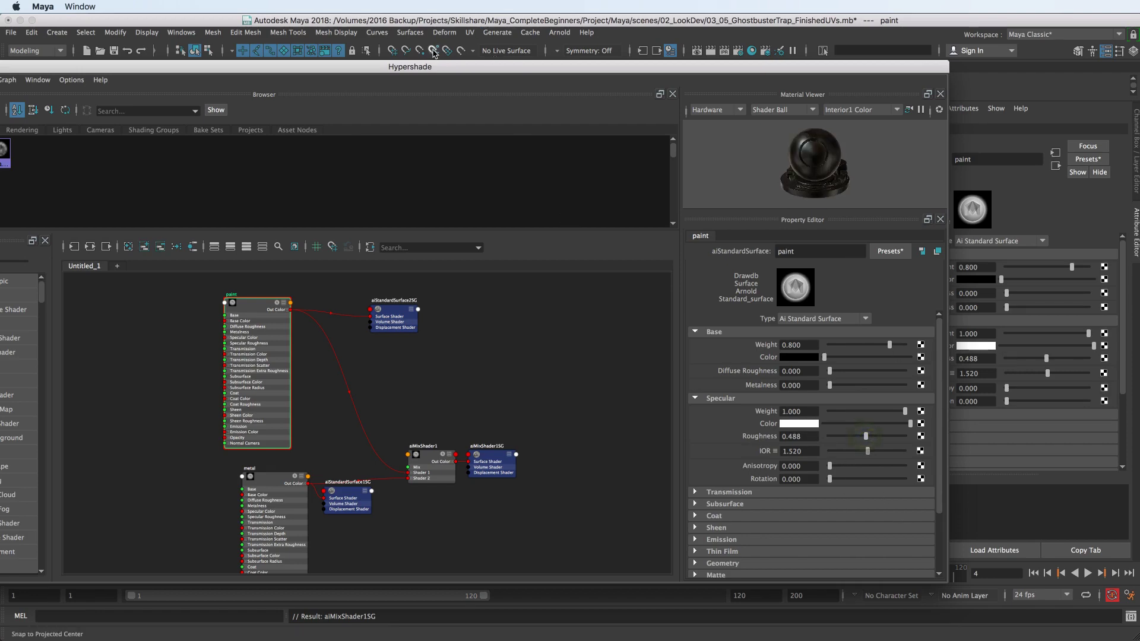
{"action": "mouse_move", "coordinate": [421, 70]}
{"action": "left_mouse_down"}
{"action": "mouse_move", "coordinate": [651, 112]}
{"action": "mouse_move", "coordinate": [771, 88]}
{"action": "mouse_move", "coordinate": [773, 67]}
{"action": "left_mouse_up"}
Set the metal shader to metalness 1.0 with specular weight 0.88
{"action": "left_click", "coordinate": [622, 486]}
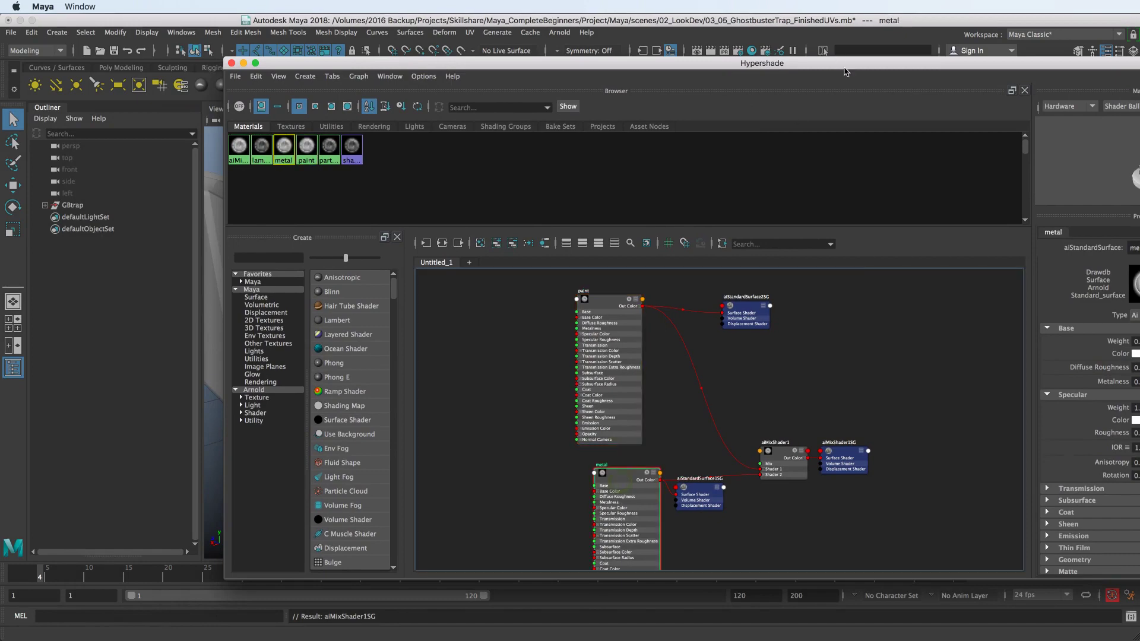
{"action": "left_click_drag", "start_coordinate": [653, 63], "coordinate": [386, 50]}
{"action": "left_click_drag", "start_coordinate": [360, 469], "coordinate": [353, 465]}
{"action": "left_click_drag", "start_coordinate": [924, 369], "coordinate": [1110, 369]}
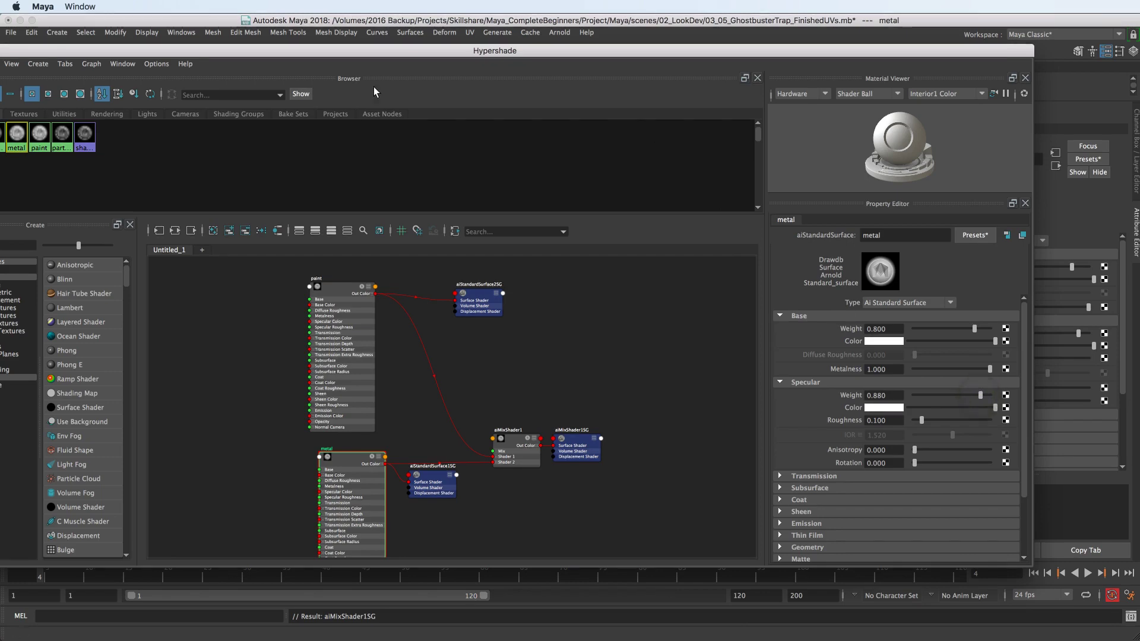
{"action": "left_click_drag", "start_coordinate": [272, 55], "coordinate": [492, 379]}
{"action": "left_click_drag", "start_coordinate": [599, 285], "coordinate": [539, 181], "text": "alt"}
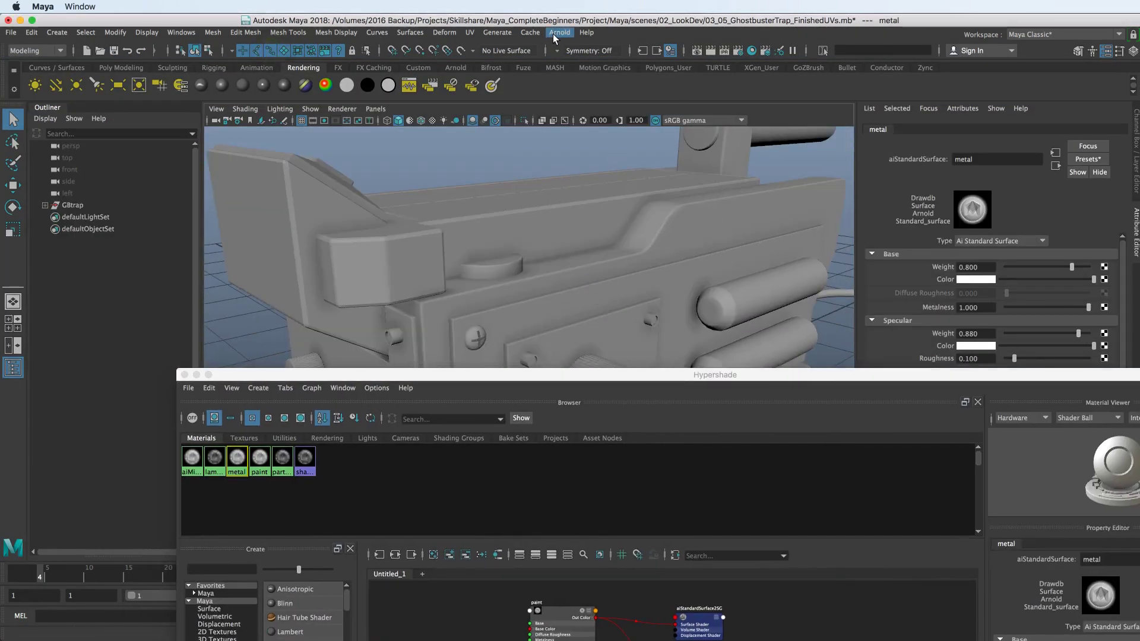
Add an Arnold physical sky light to the trap scene
{"action": "left_click", "coordinate": [553, 34]}
{"action": "mouse_move", "coordinate": [570, 91]}
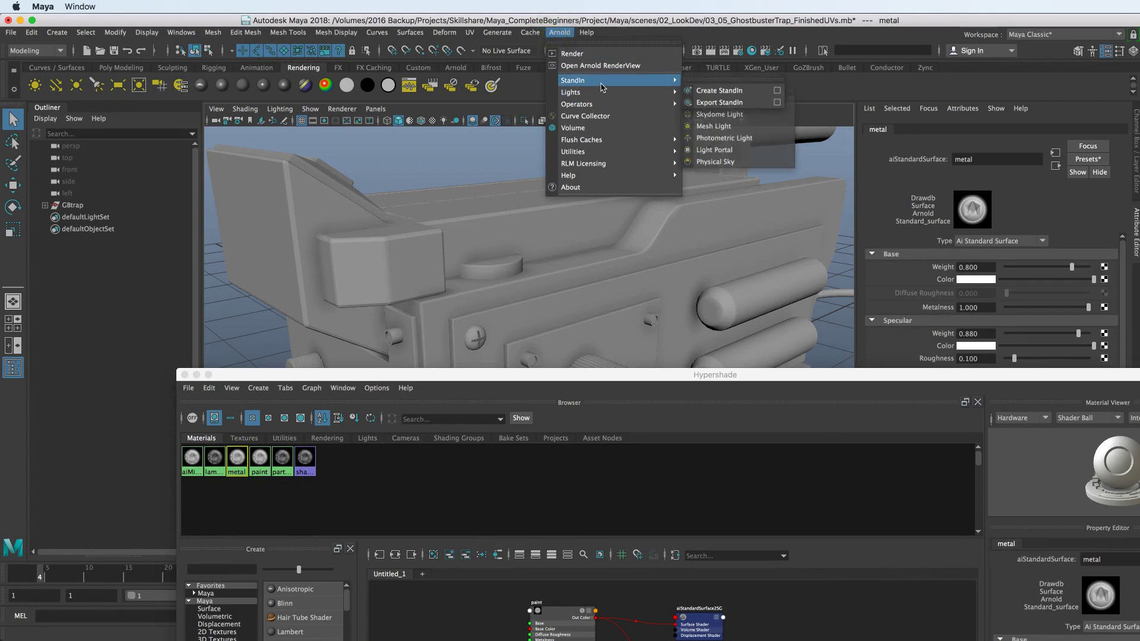
{"action": "left_click", "coordinate": [747, 162]}
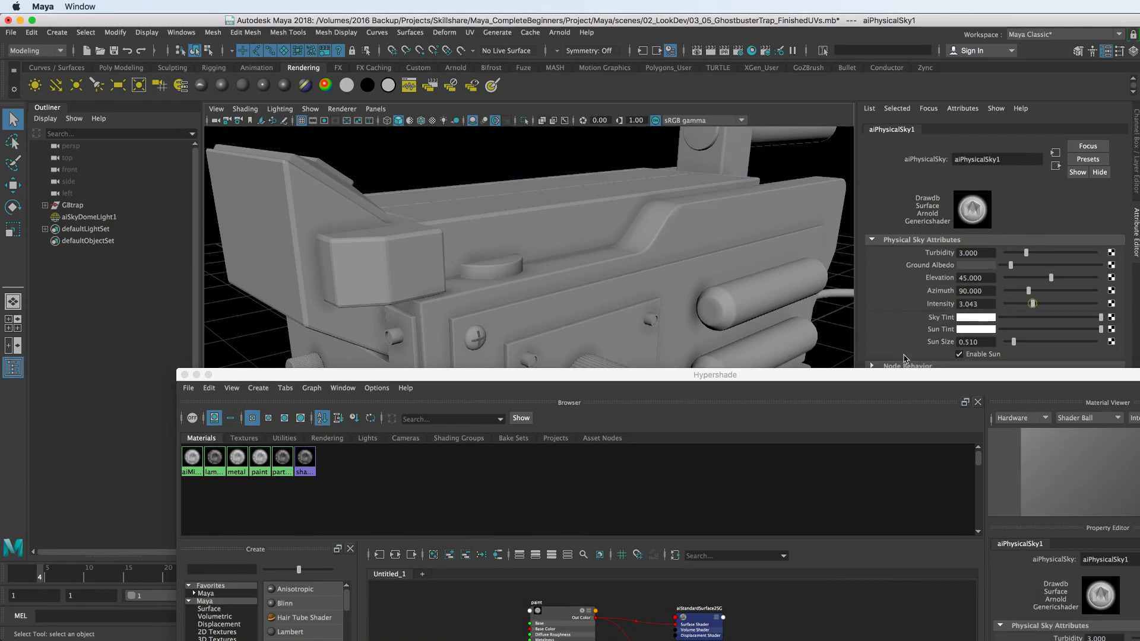
{"action": "left_click", "coordinate": [559, 32]}
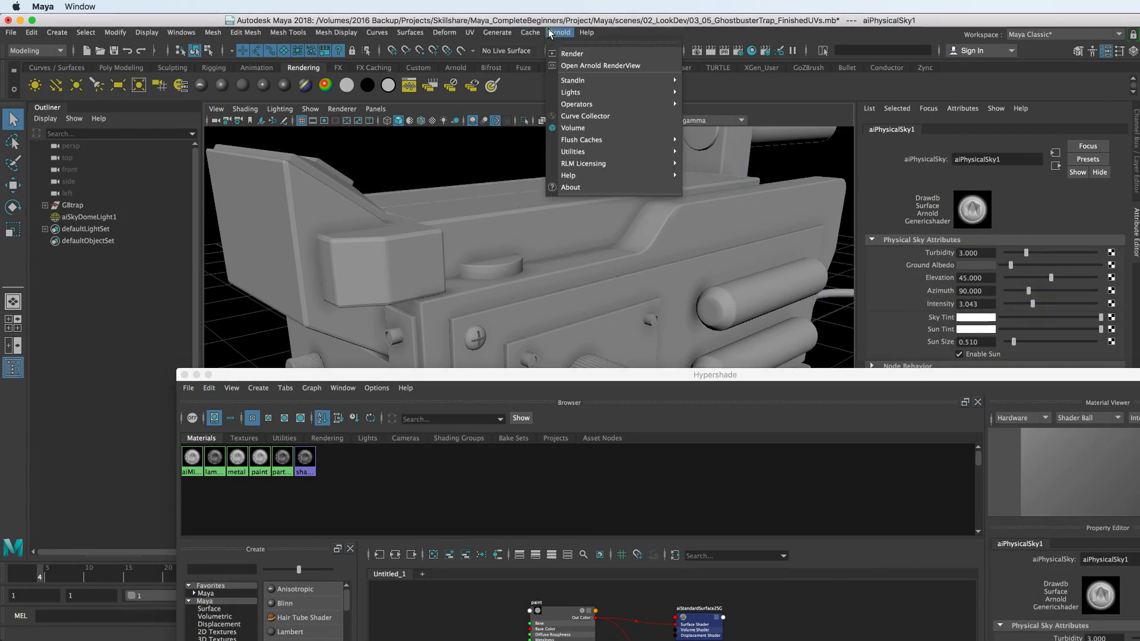
Start a live Arnold IPR render and rotate the sky's sun azimuth to about 197
{"action": "left_click", "coordinate": [591, 64]}
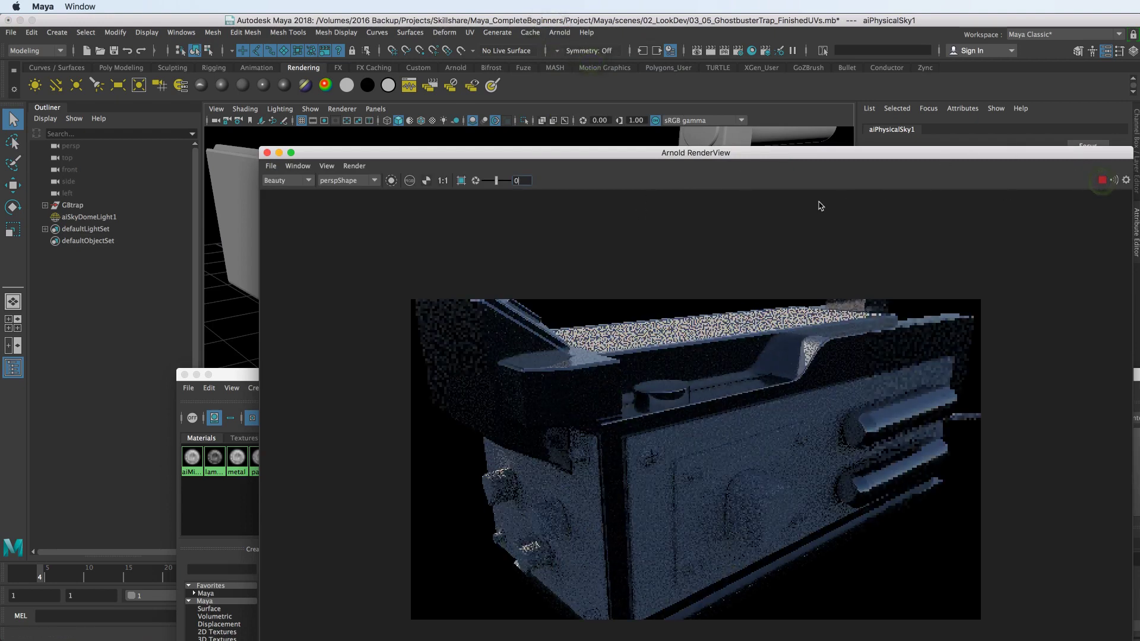
{"action": "mouse_move", "coordinate": [742, 157]}
{"action": "left_mouse_down"}
{"action": "mouse_move", "coordinate": [526, 26]}
{"action": "mouse_move", "coordinate": [500, 31]}
{"action": "left_mouse_up"}
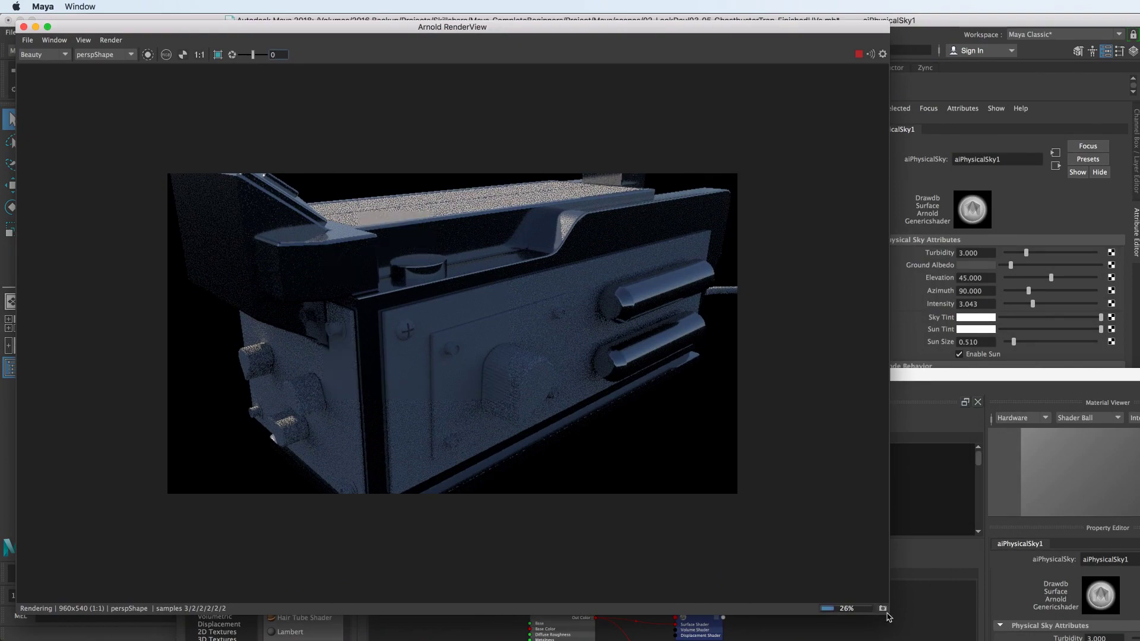
{"action": "mouse_move", "coordinate": [888, 618]}
{"action": "left_mouse_down"}
{"action": "mouse_move", "coordinate": [725, 475]}
{"action": "mouse_move", "coordinate": [661, 477]}
{"action": "mouse_move", "coordinate": [604, 448]}
{"action": "left_mouse_up"}
{"action": "mouse_move", "coordinate": [720, 279]}
{"action": "left_mouse_down", "text": "alt"}
{"action": "mouse_move", "coordinate": [732, 285]}
{"action": "mouse_move", "coordinate": [720, 261]}
{"action": "mouse_move", "coordinate": [730, 273]}
{"action": "mouse_move", "coordinate": [711, 267]}
{"action": "mouse_move", "coordinate": [715, 255]}
{"action": "mouse_move", "coordinate": [751, 232]}
{"action": "mouse_move", "coordinate": [743, 234]}
{"action": "left_mouse_up", "text": "alt"}
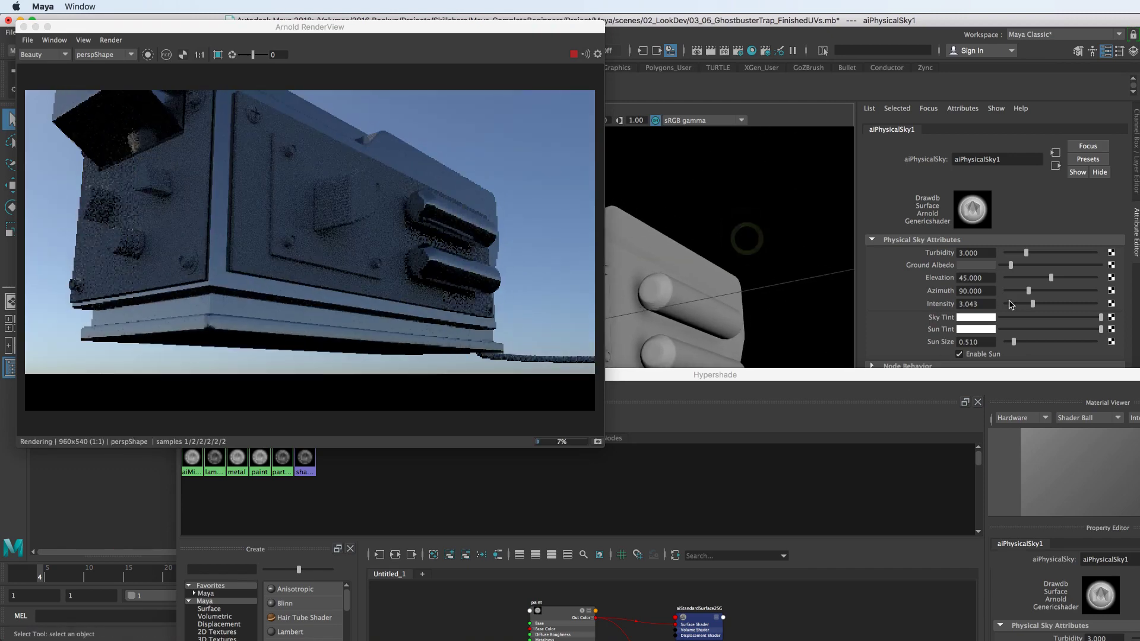
{"action": "left_click_drag", "start_coordinate": [1037, 291], "coordinate": [1054, 290]}
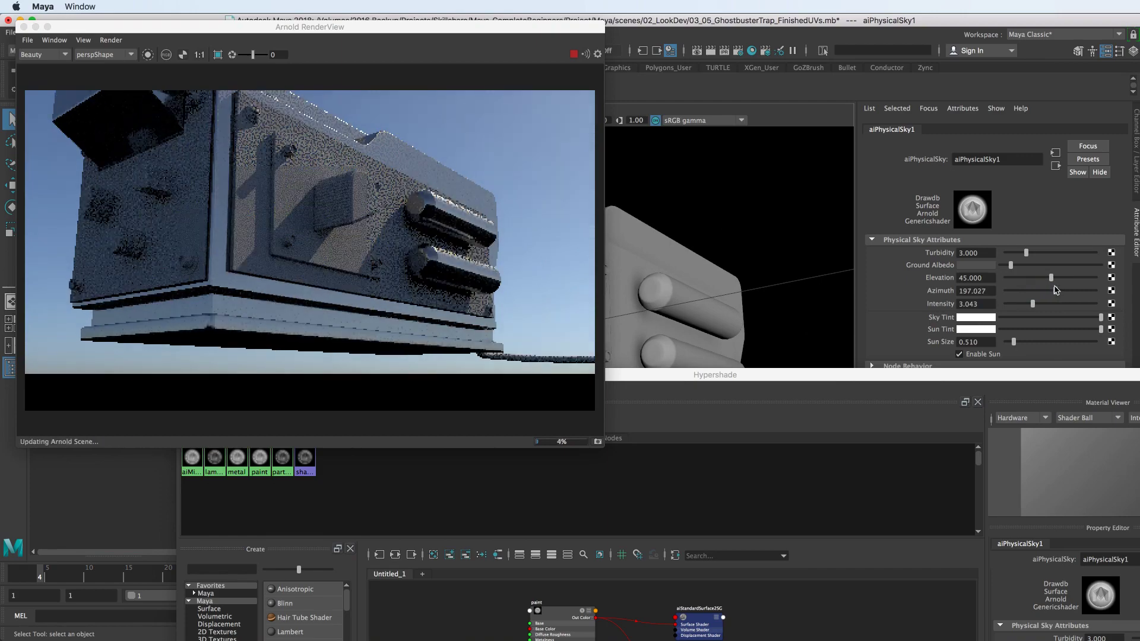
{"action": "left_click_drag", "start_coordinate": [698, 232], "coordinate": [717, 235], "text": "alt"}
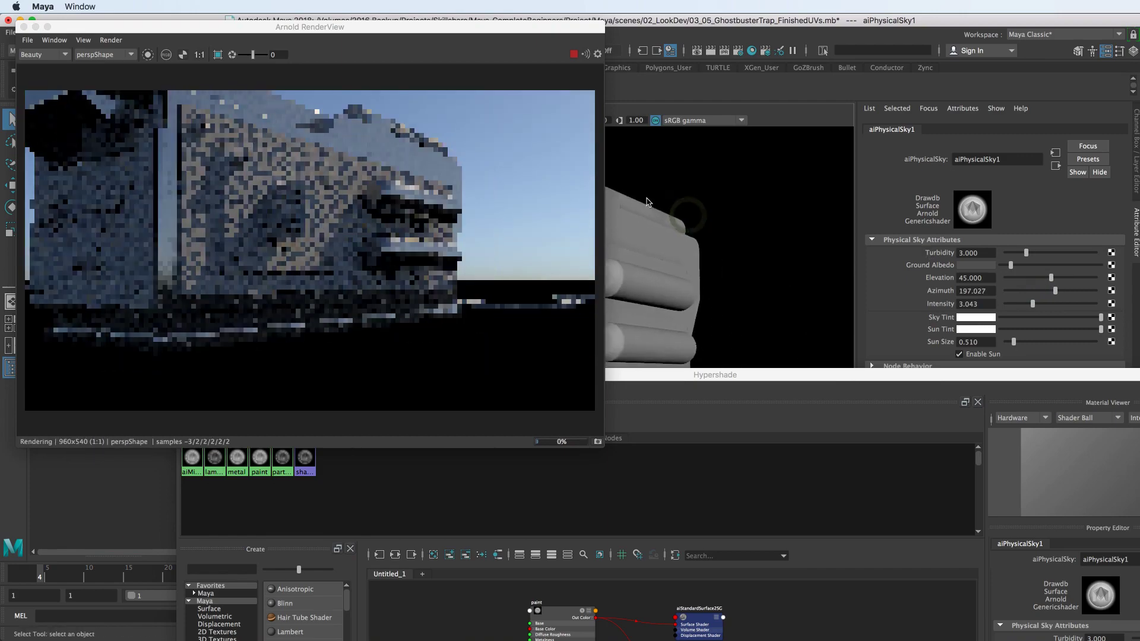
{"action": "left_click_drag", "start_coordinate": [717, 234], "coordinate": [736, 226], "text": "alt"}
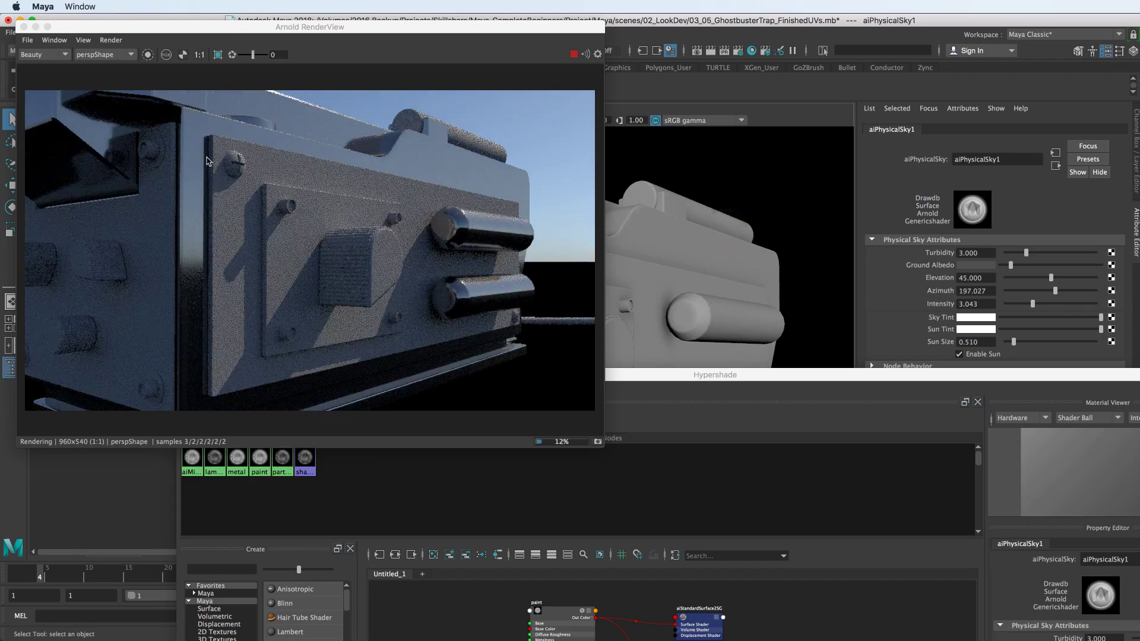
Show aiMixShader1's attributes with Hypershade moved aside to reveal the render
{"action": "double_click", "coordinate": [790, 375]}
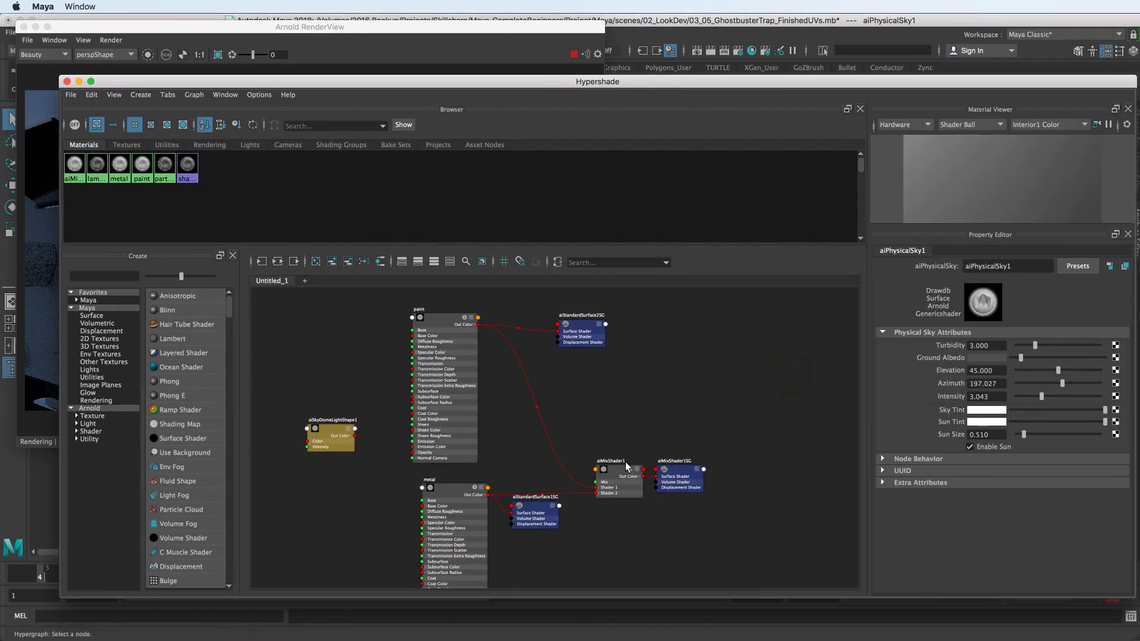
{"action": "left_click", "coordinate": [626, 467]}
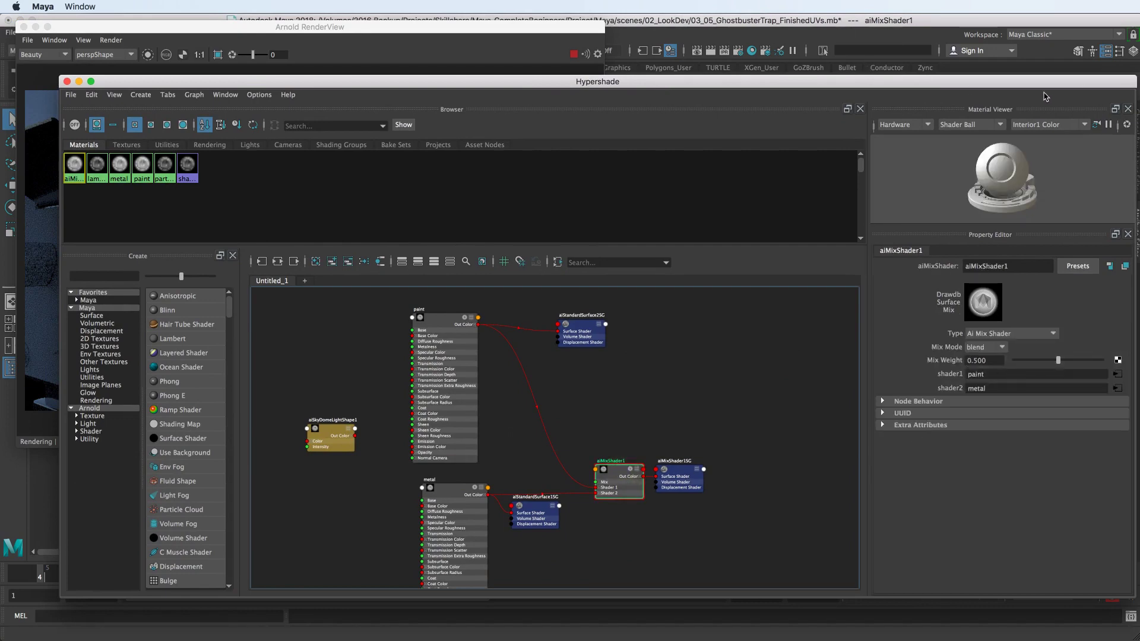
{"action": "left_click_drag", "start_coordinate": [1134, 80], "coordinate": [714, 161]}
{"action": "left_click_drag", "start_coordinate": [563, 163], "coordinate": [872, 168]}
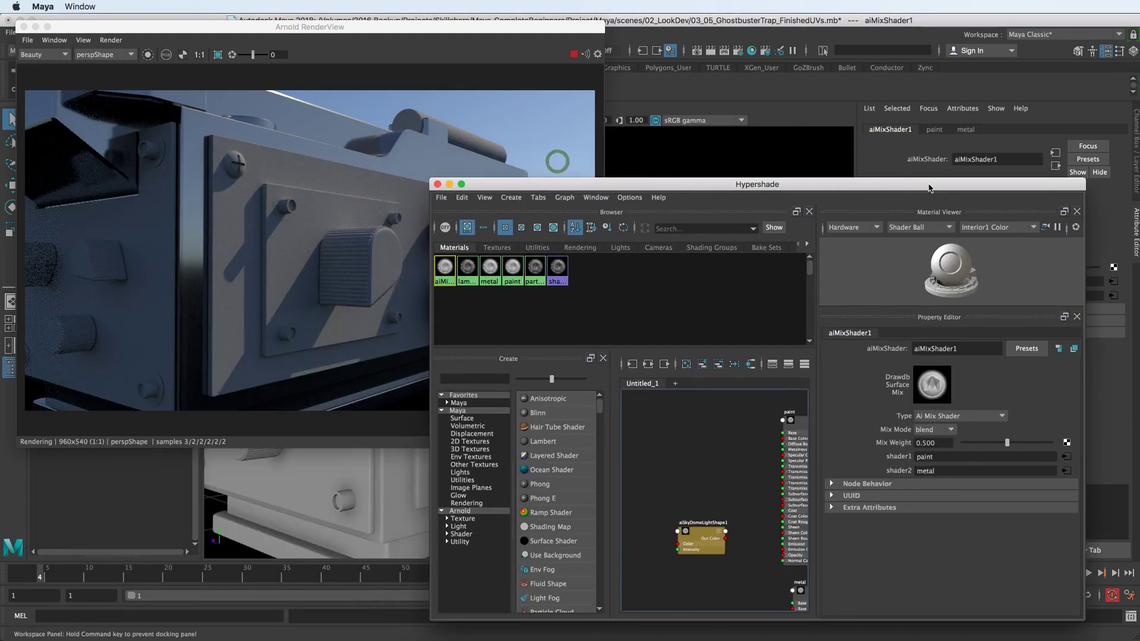
Preview mix weight 0 and 1, then set aiMixShader1's mix weight to 0.5
{"action": "left_click_drag", "start_coordinate": [946, 427], "coordinate": [899, 427]}
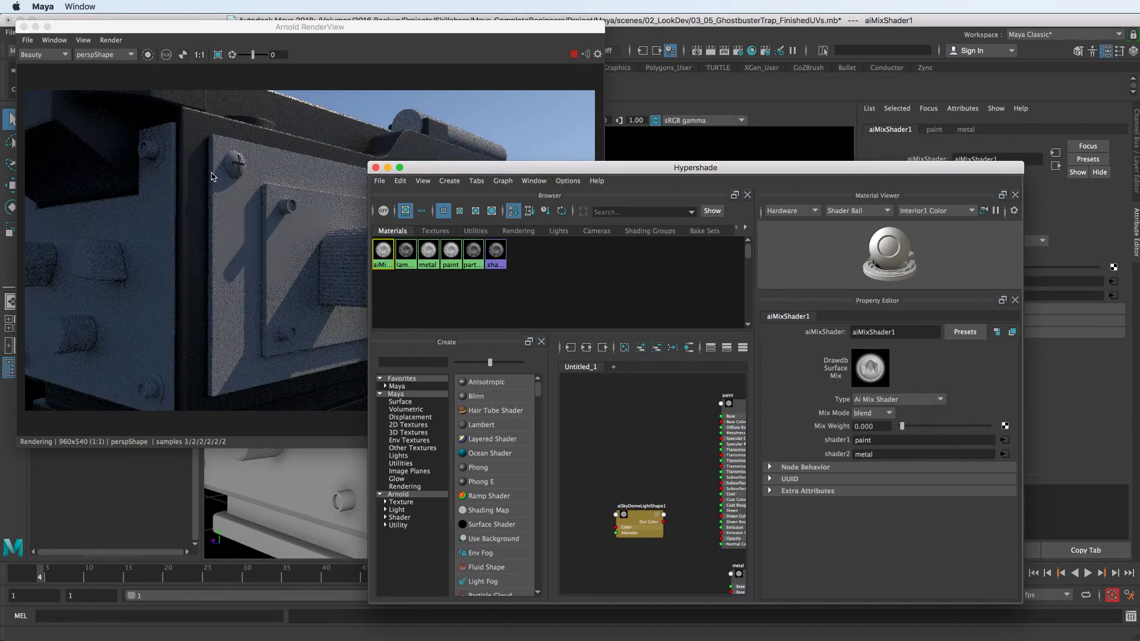
{"action": "left_click_drag", "start_coordinate": [902, 427], "coordinate": [990, 426]}
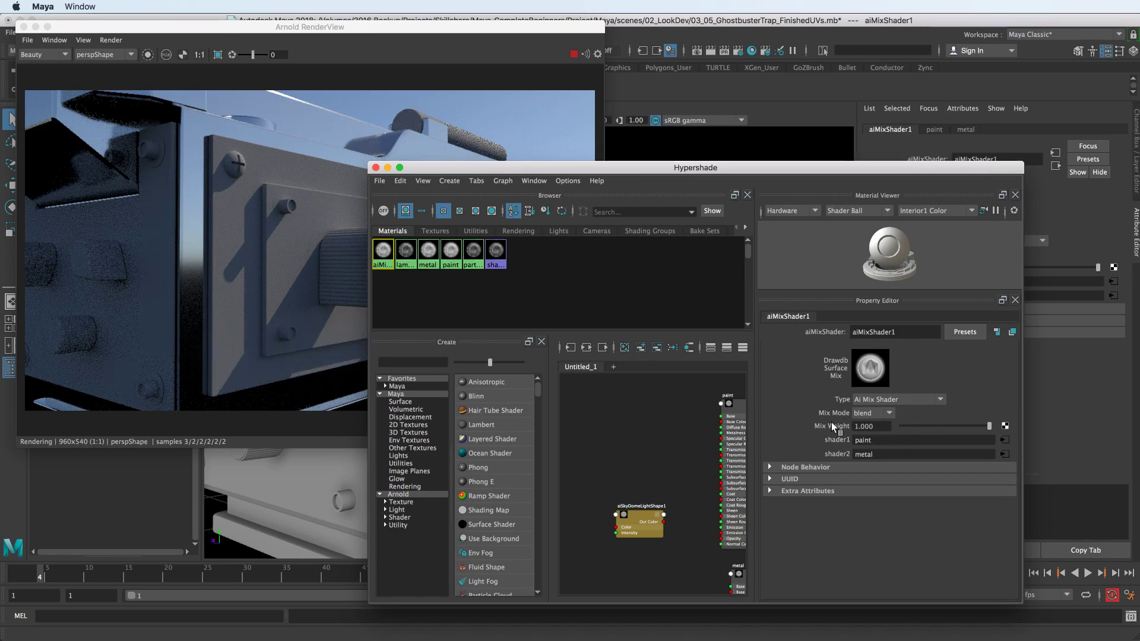
{"action": "left_click", "coordinate": [888, 426]}
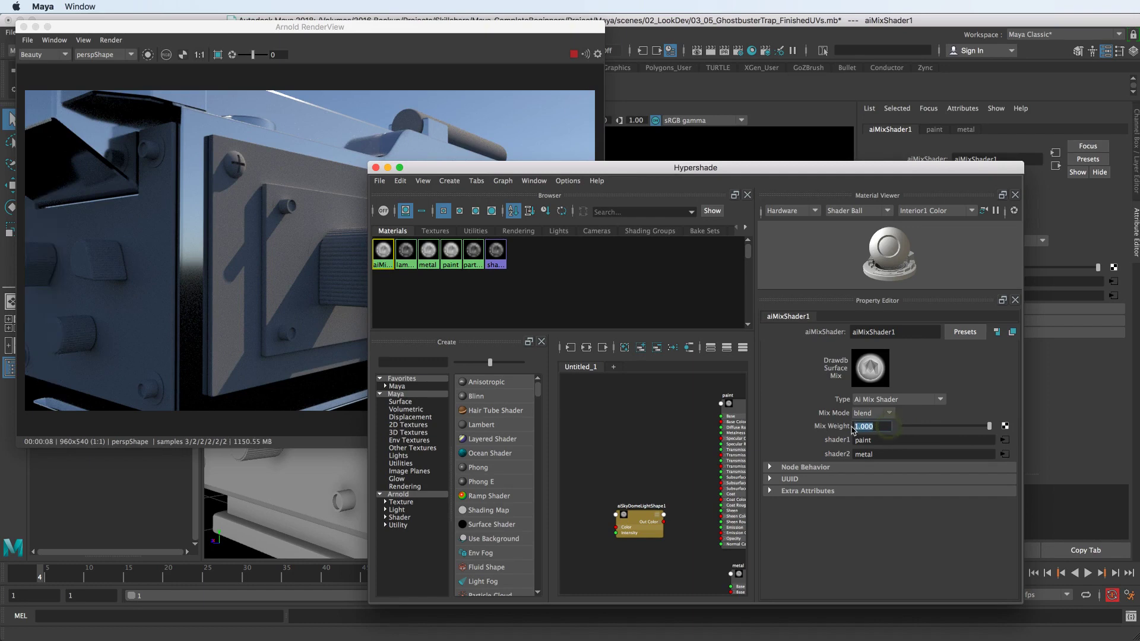
{"action": "type", "text": ".5"}
{"action": "key", "text": "Return"}
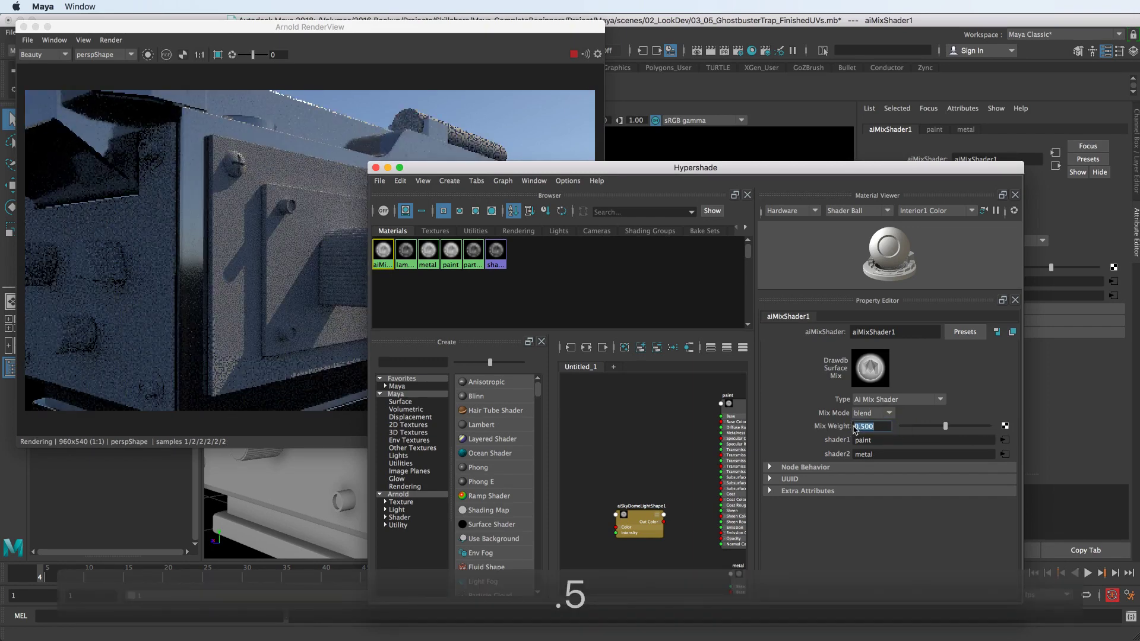
{"action": "middle_click_drag", "start_coordinate": [651, 448], "coordinate": [615, 428], "text": "alt"}
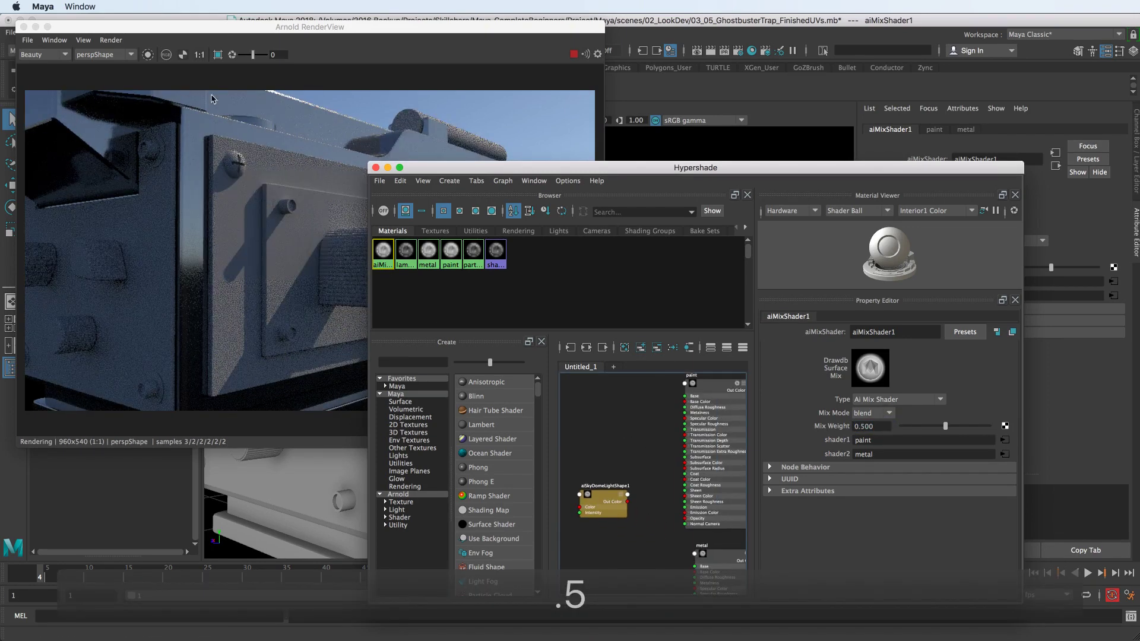
{"action": "left_click", "coordinate": [288, 138]}
{"action": "left_click", "coordinate": [665, 167]}
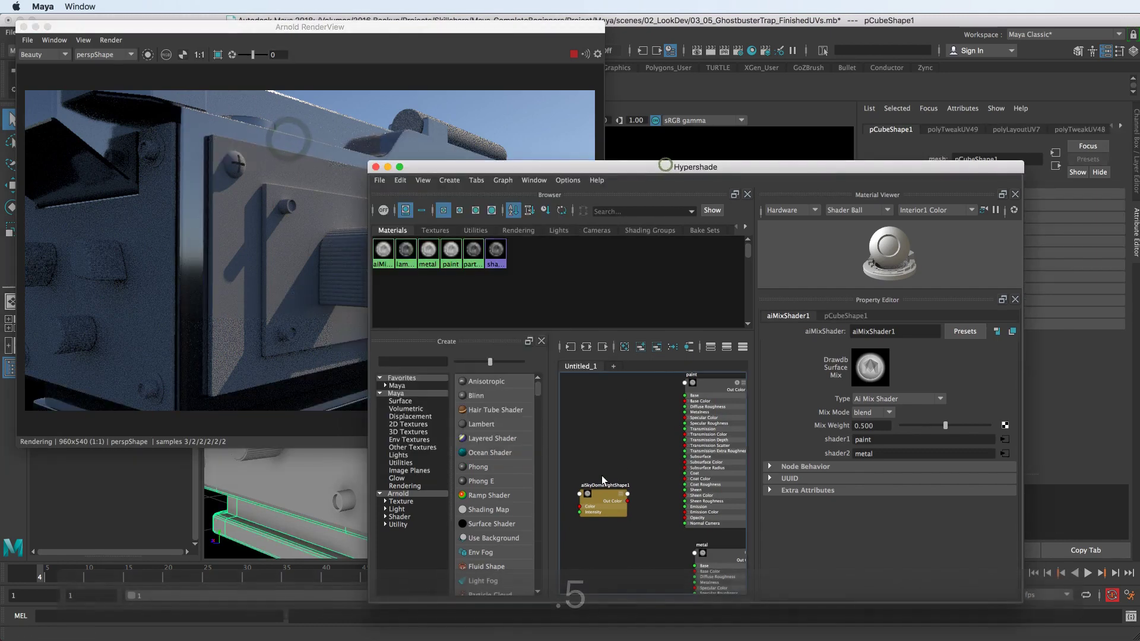
Graph the paint, metal and aiMixShader1 network in full-attribute view, repositioning paint
{"action": "left_click", "coordinate": [689, 347]}
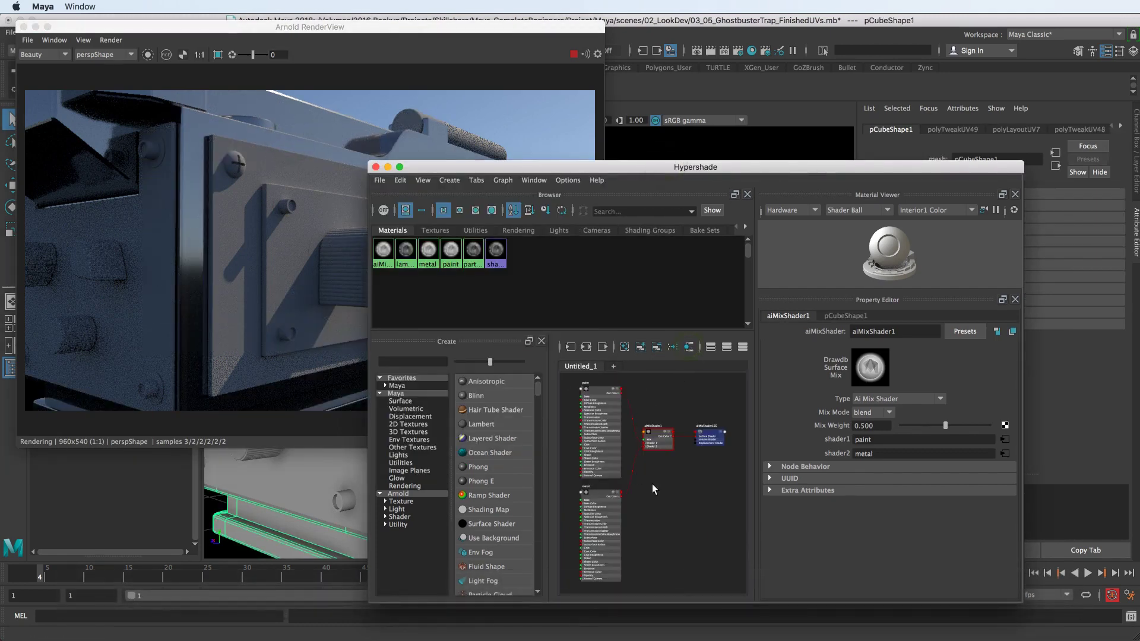
{"action": "left_click_drag", "start_coordinate": [647, 166], "coordinate": [409, 65]}
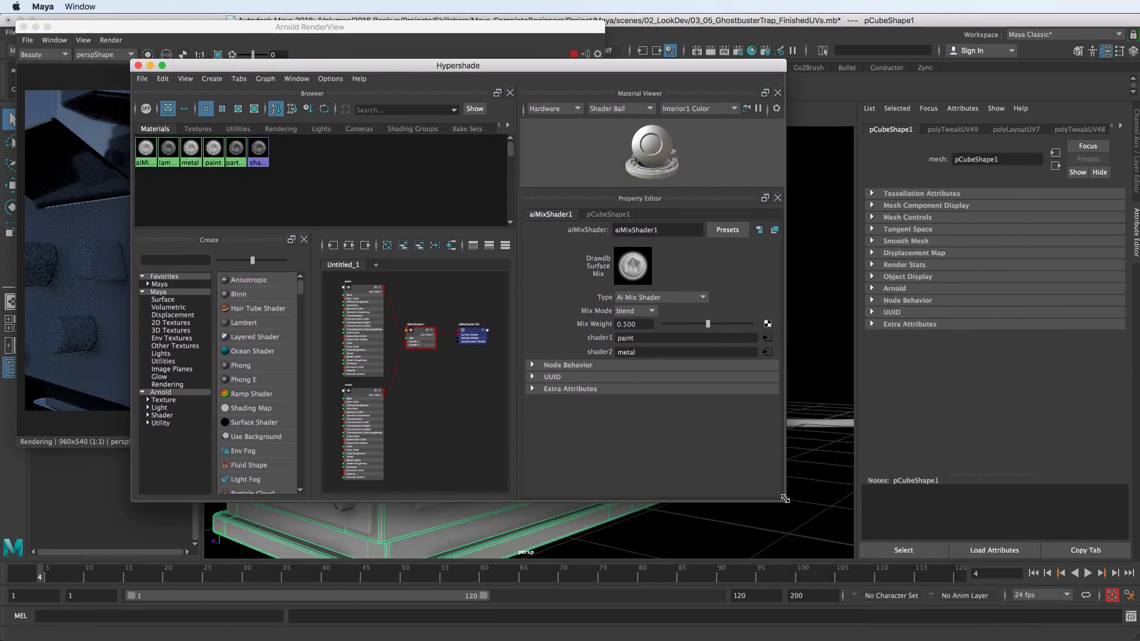
{"action": "left_click_drag", "start_coordinate": [785, 499], "coordinate": [1091, 614]}
{"action": "left_click", "coordinate": [436, 401]}
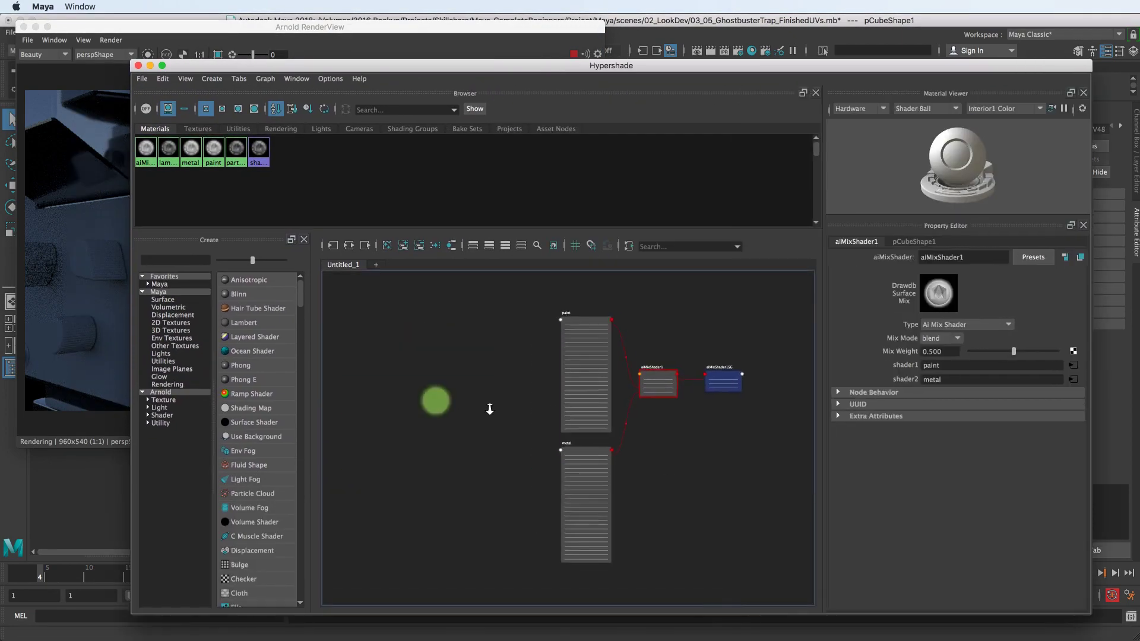
{"action": "key", "text": "3"}
{"action": "left_click", "coordinate": [453, 387]}
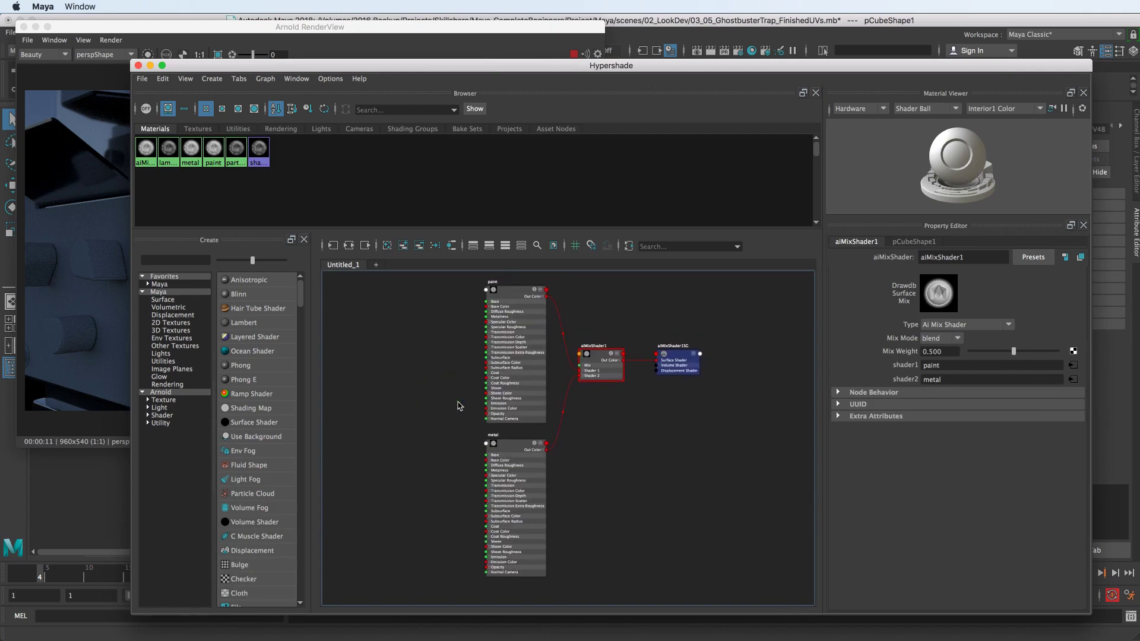
{"action": "left_click_drag", "start_coordinate": [512, 291], "coordinate": [426, 431]}
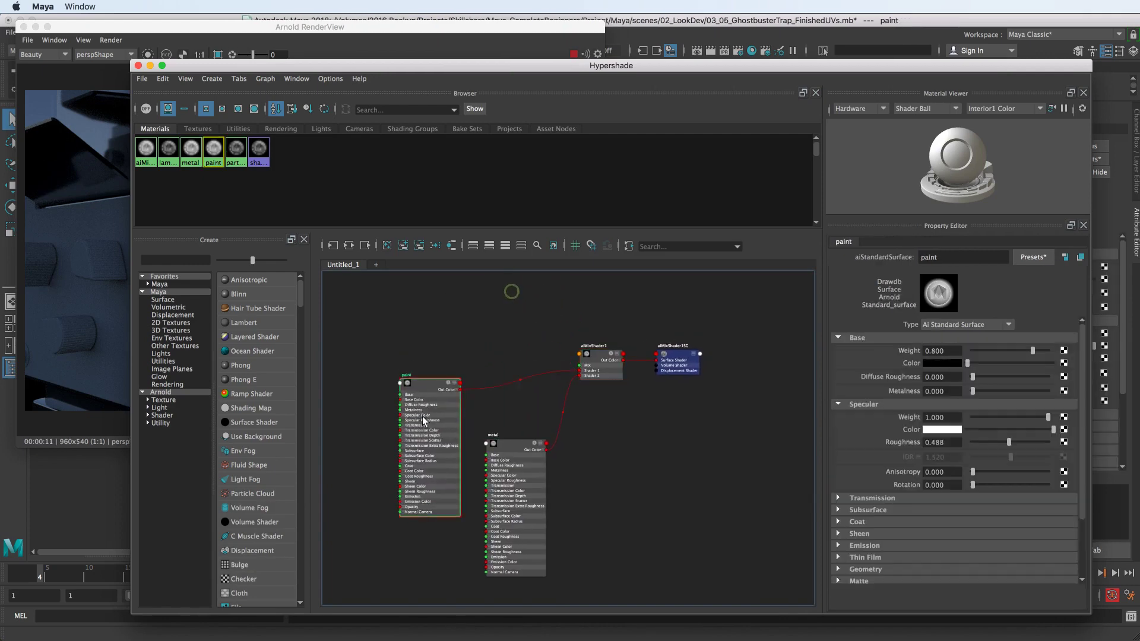
{"action": "left_click", "coordinate": [601, 364]}
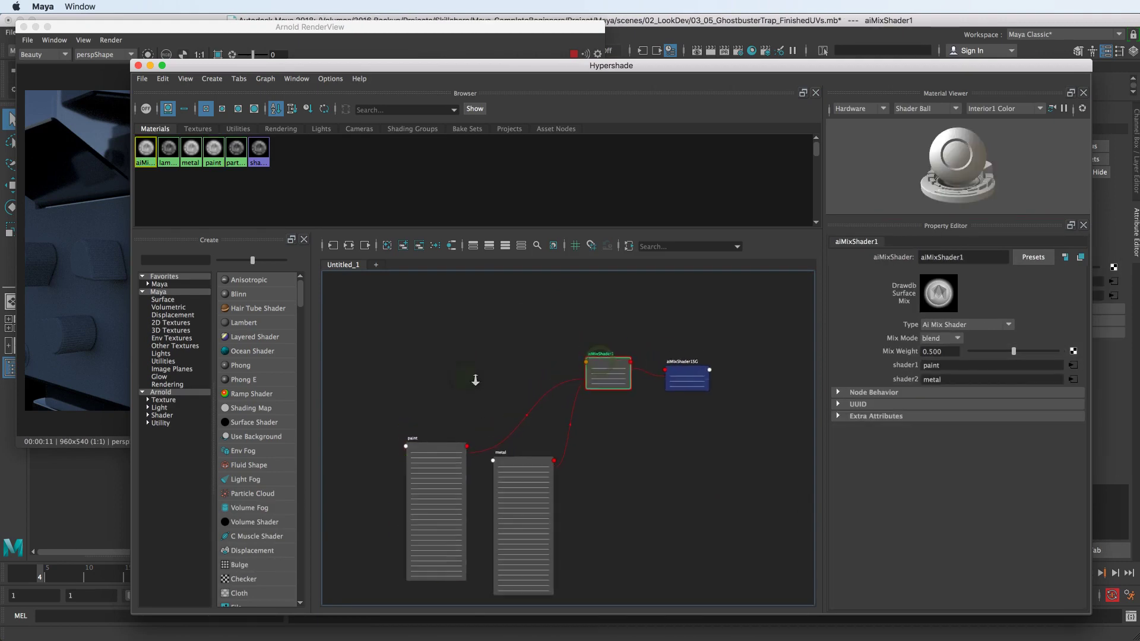
{"action": "scroll", "coordinate": [464, 377], "scroll_direction": "up", "scroll_amount": 2}
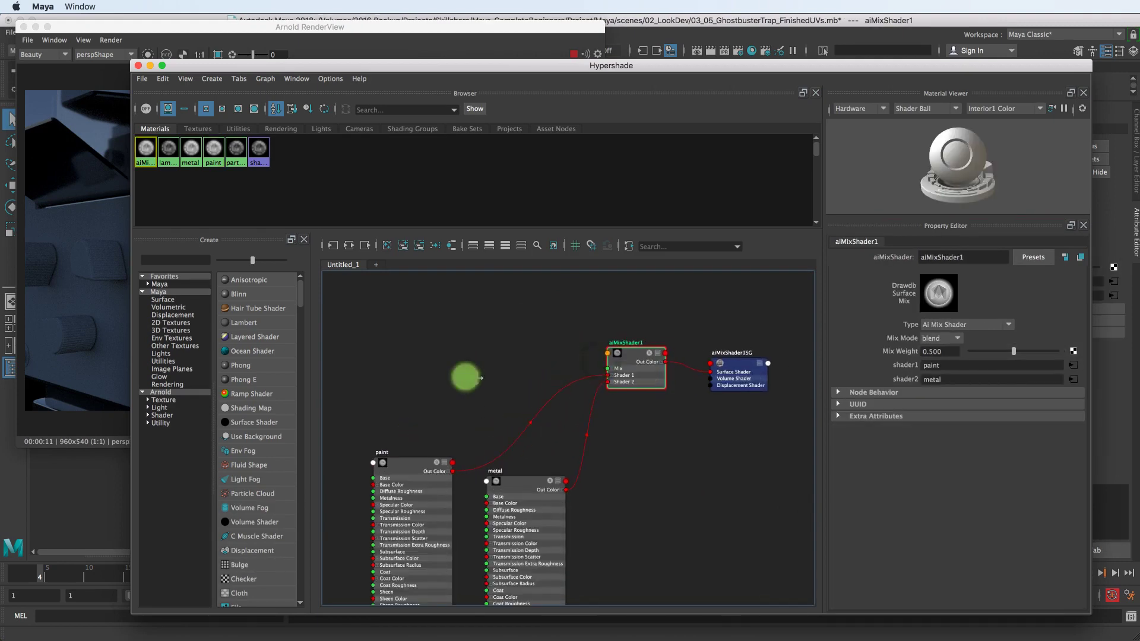
Create an aiCurvature node in the graph via the quick node search 'cur'
{"action": "left_click", "coordinate": [451, 330]}
{"action": "key", "text": "Tab"}
{"action": "type", "text": "cur"}
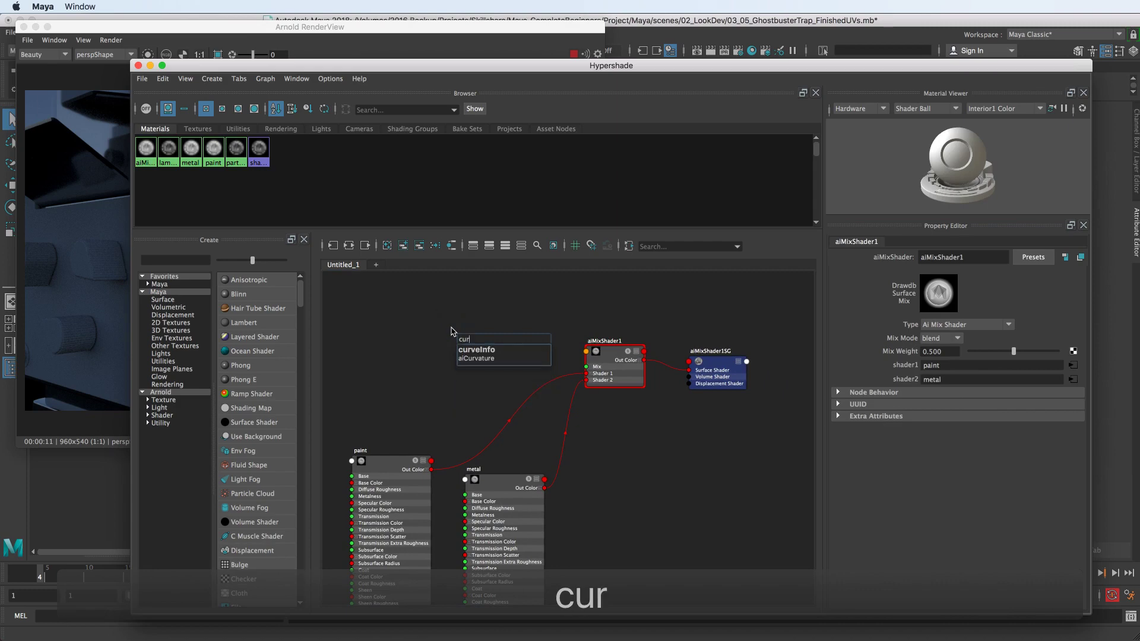
{"action": "left_click", "coordinate": [491, 358]}
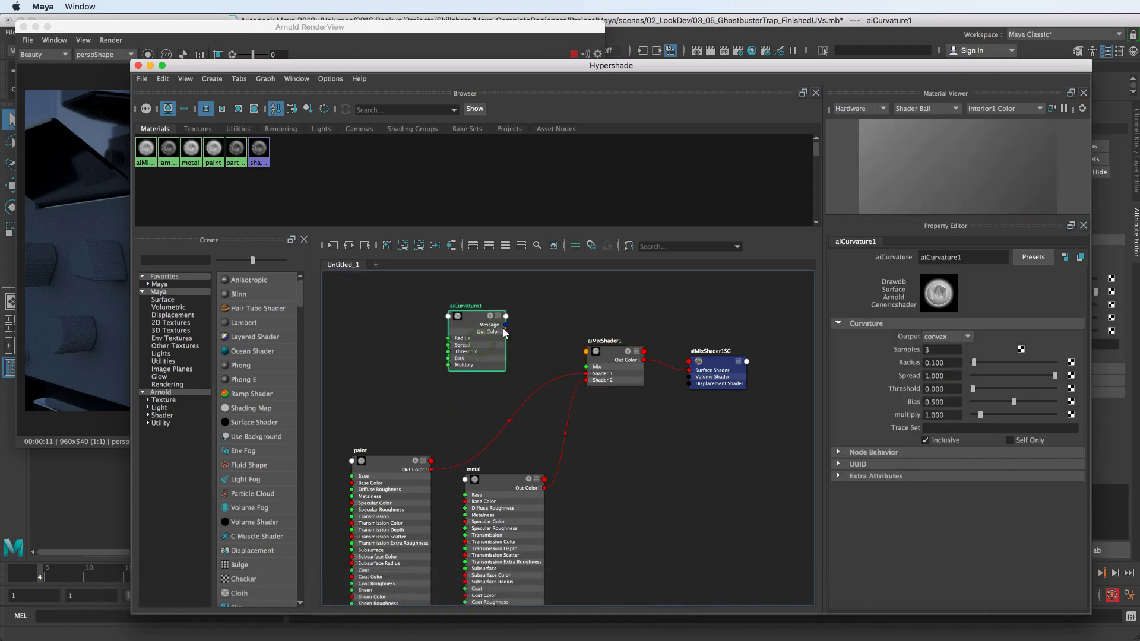
Search 'curv' among the Arnold nodes in the Create panel, then deselect aiCurvature1
{"action": "left_click", "coordinate": [159, 260]}
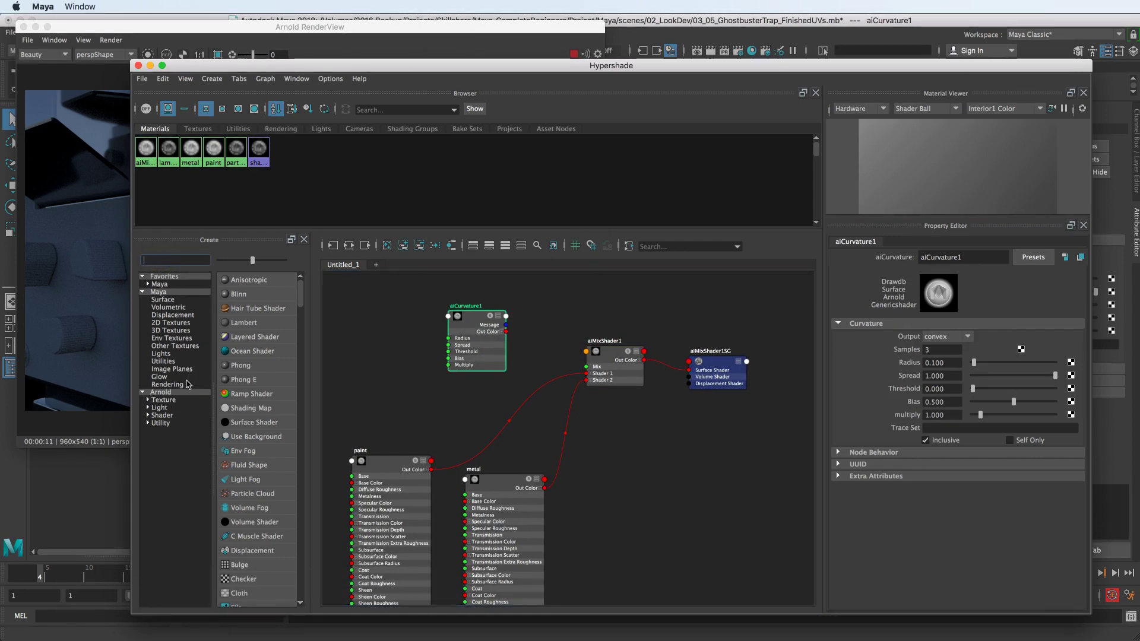
{"action": "left_click", "coordinate": [169, 393]}
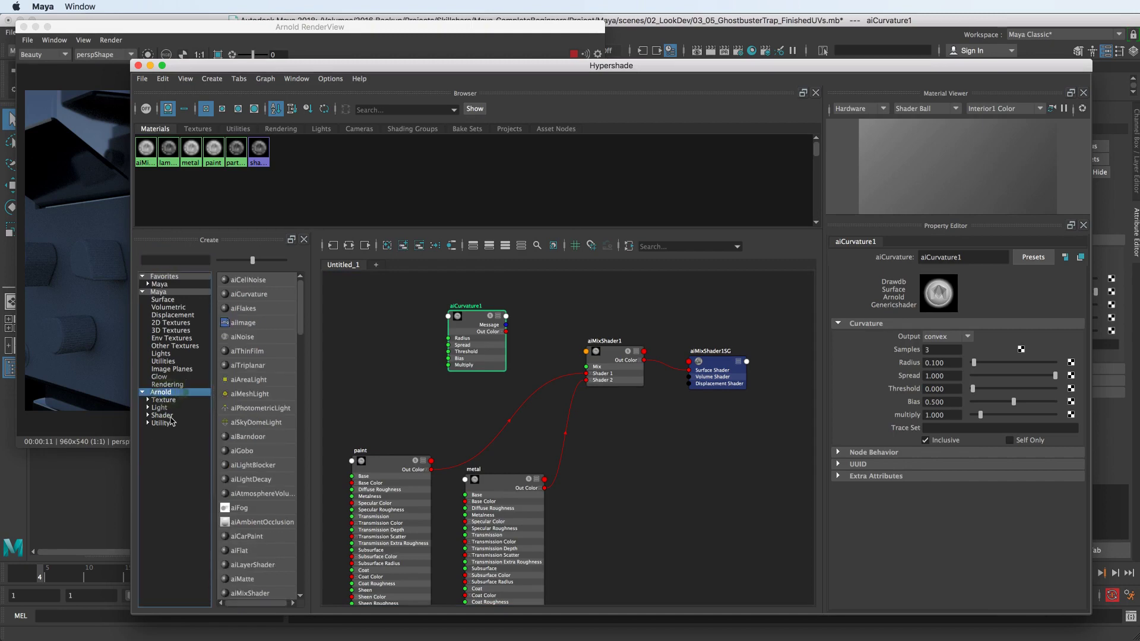
{"action": "left_click", "coordinate": [163, 415]}
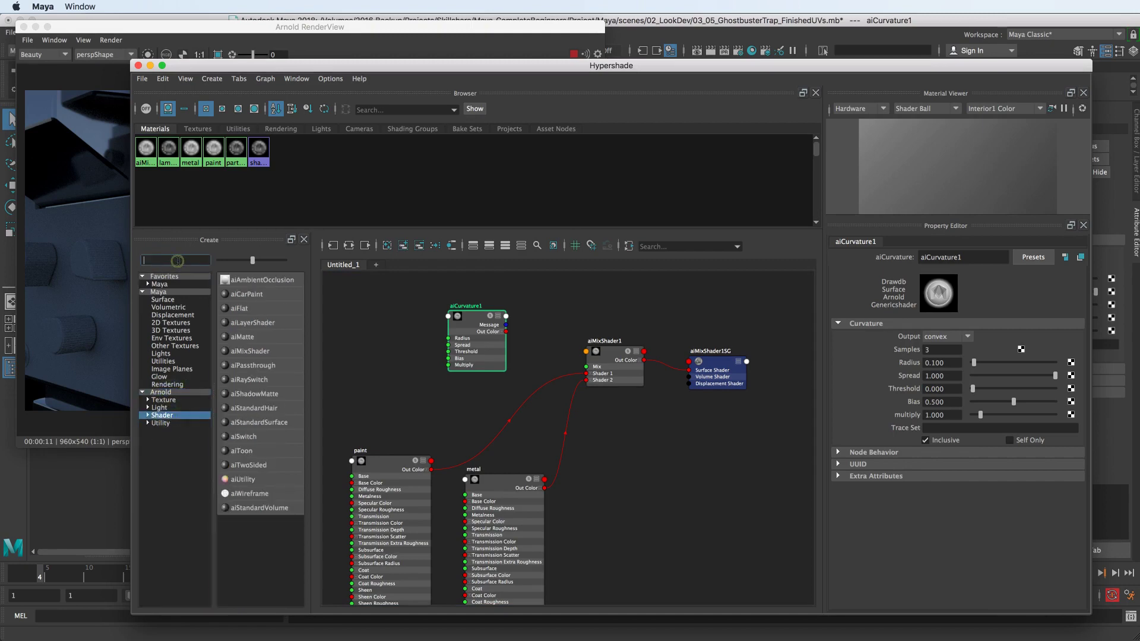
{"action": "type", "text": "curv"}
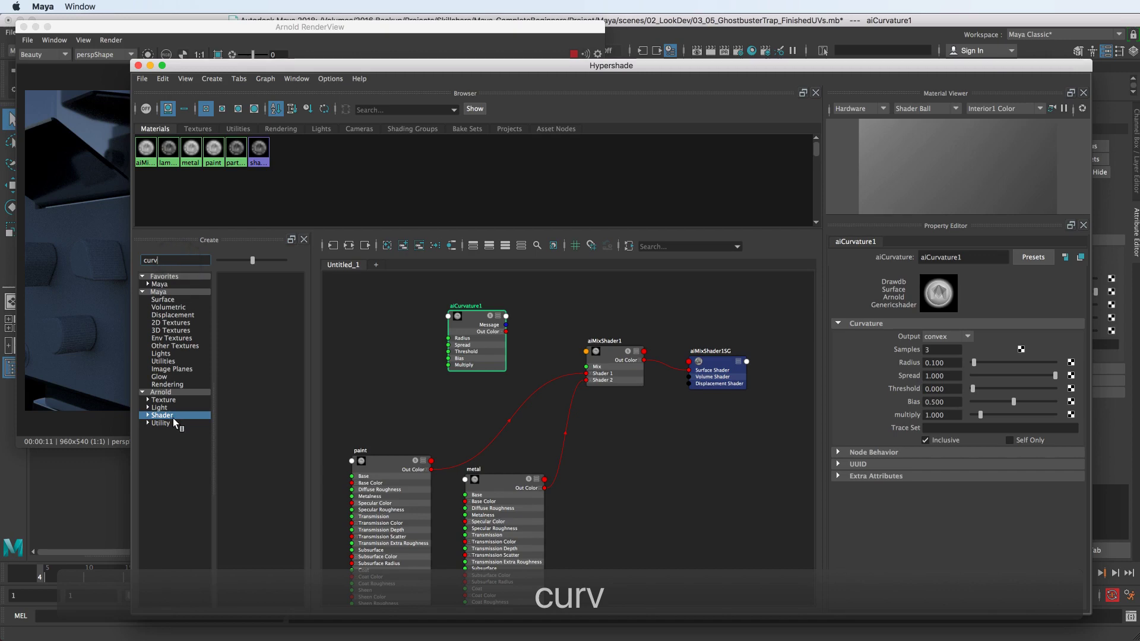
{"action": "left_click", "coordinate": [168, 422]}
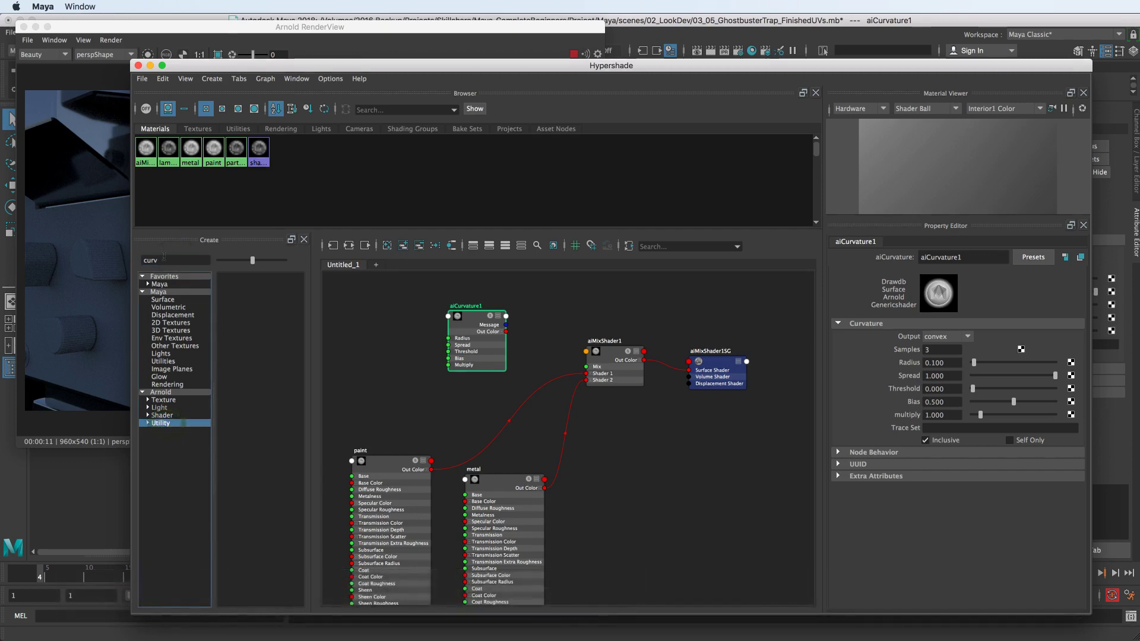
{"action": "left_click", "coordinate": [165, 260]}
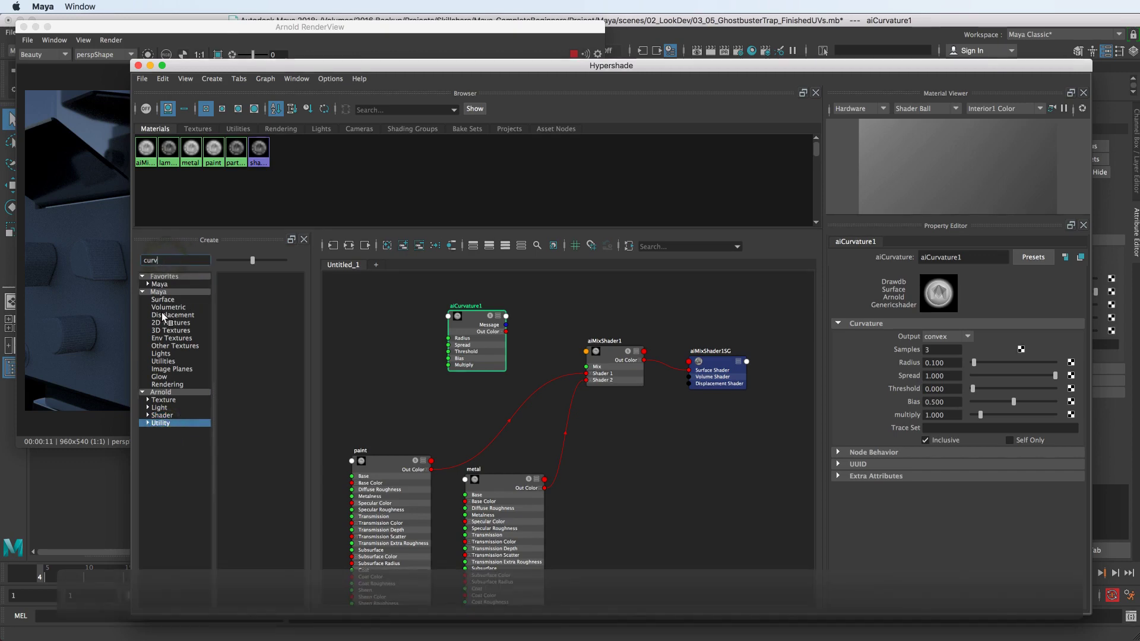
{"action": "key", "text": "Return"}
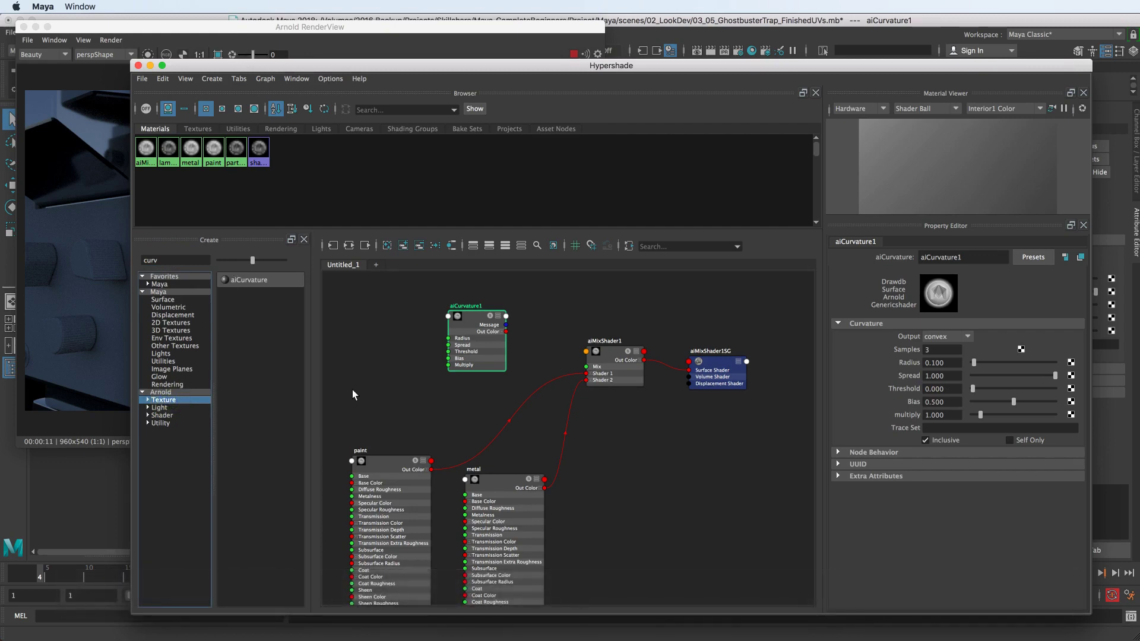
{"action": "left_click", "coordinate": [427, 381]}
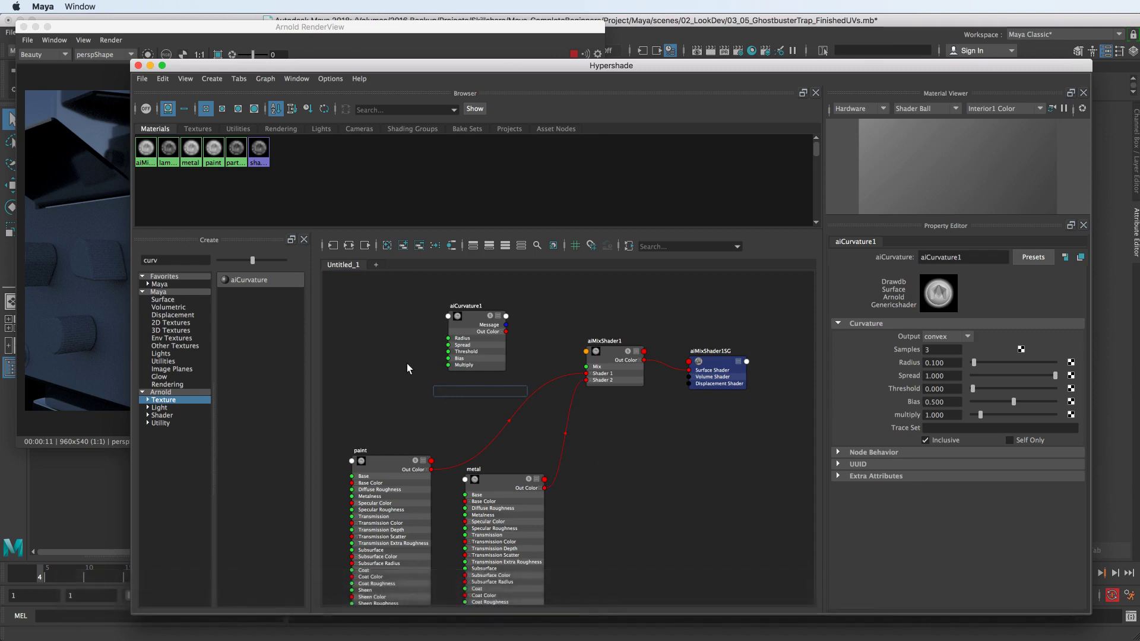
Wire aiCurvature1's Out Color R channel into aiMixShader1's Mix input
{"action": "mouse_move", "coordinate": [407, 364]}
{"action": "left_mouse_down"}
{"action": "mouse_move", "coordinate": [474, 326]}
{"action": "mouse_move", "coordinate": [464, 334]}
{"action": "mouse_move", "coordinate": [590, 371]}
{"action": "left_mouse_up"}
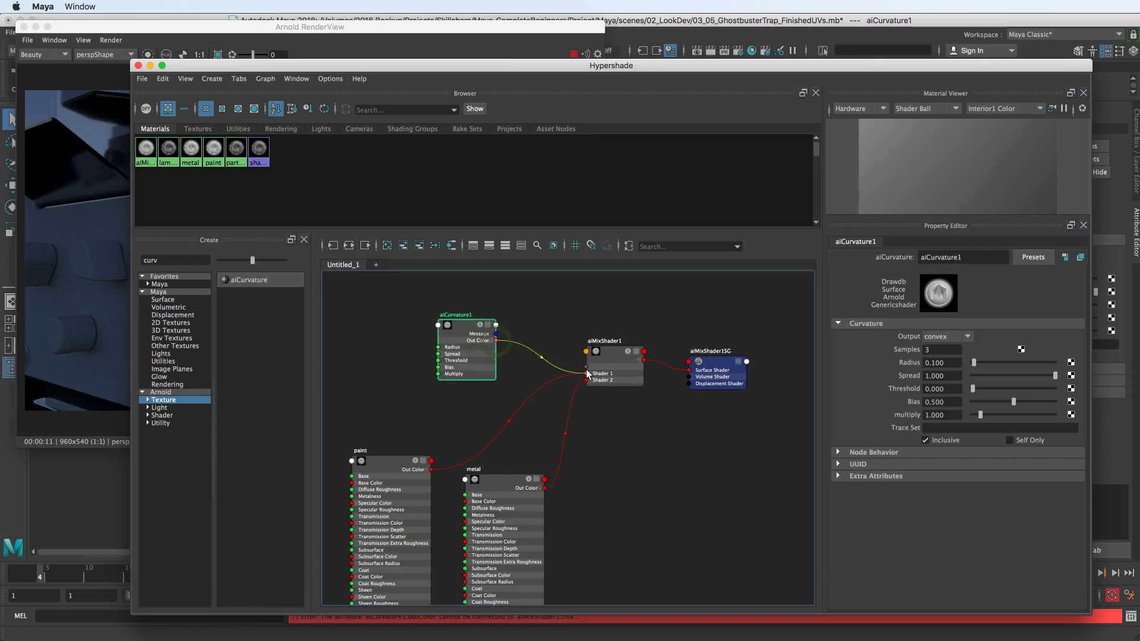
{"action": "left_click_drag", "start_coordinate": [589, 368], "coordinate": [586, 368]}
{"action": "left_click", "coordinate": [491, 342]}
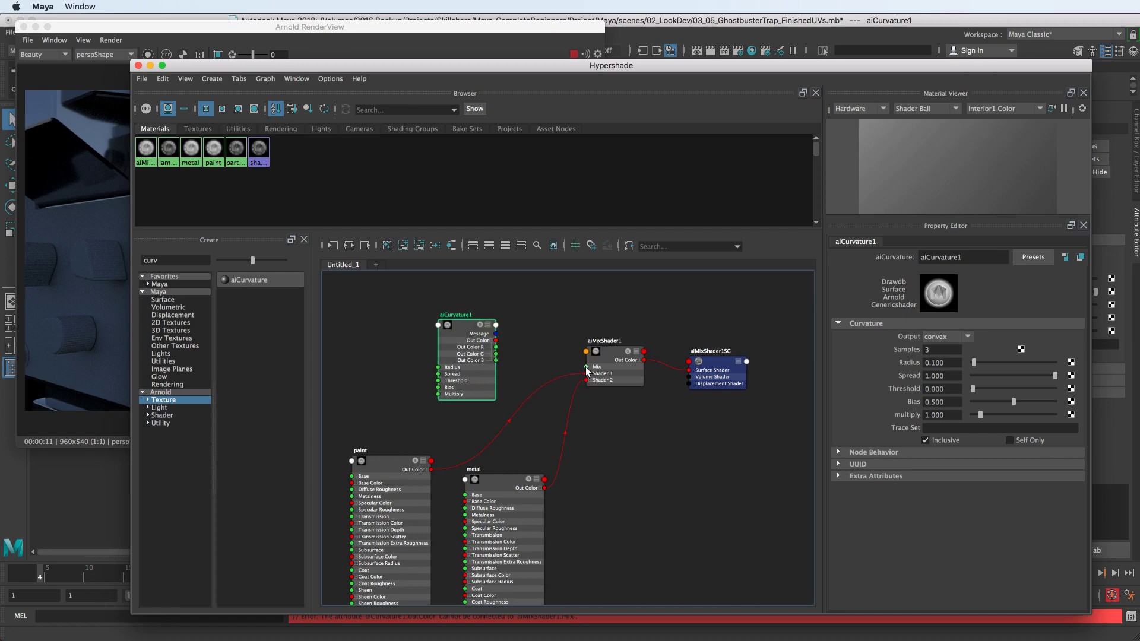
{"action": "left_click", "coordinate": [491, 342]}
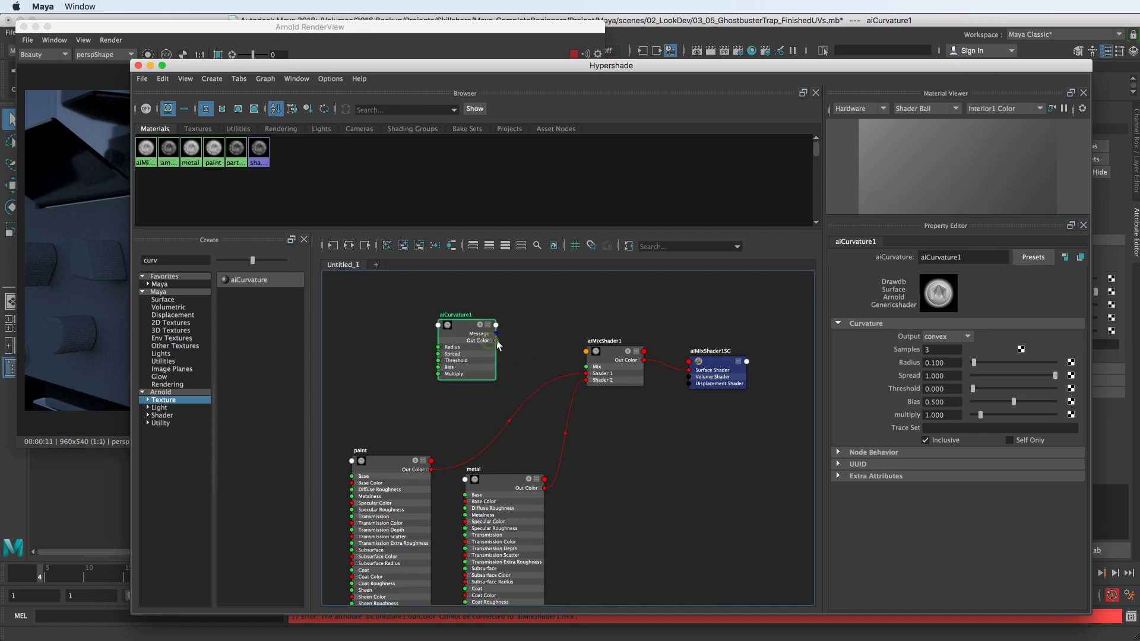
{"action": "mouse_move", "coordinate": [496, 340]}
{"action": "left_mouse_down"}
{"action": "mouse_move", "coordinate": [590, 371]}
{"action": "mouse_move", "coordinate": [523, 387]}
{"action": "left_mouse_up"}
{"action": "left_click", "coordinate": [492, 343]}
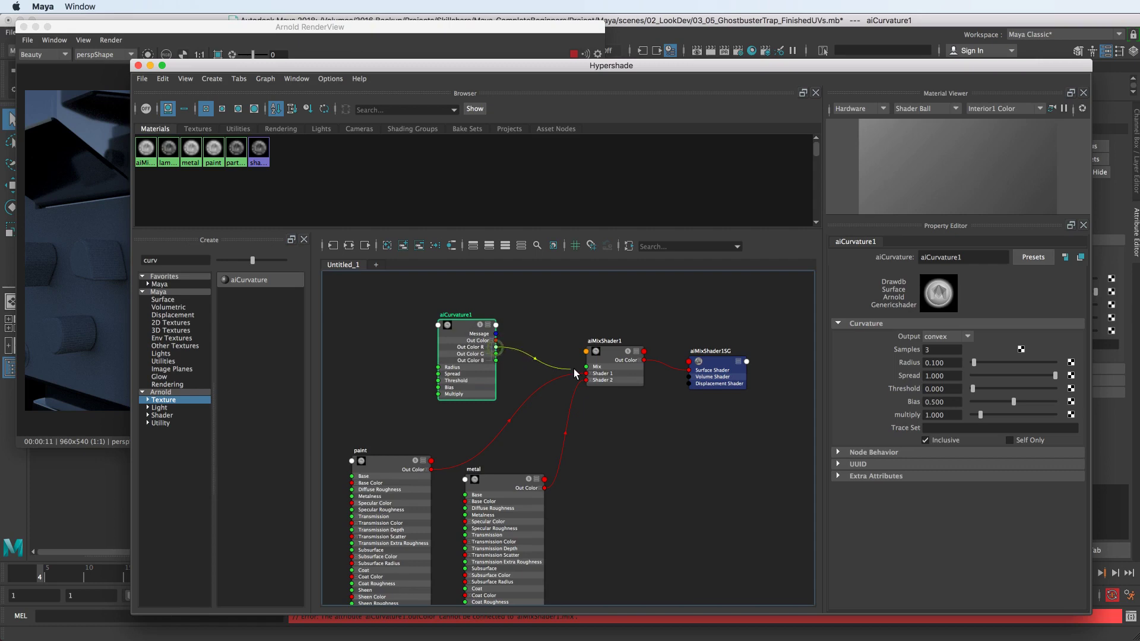
{"action": "left_click_drag", "start_coordinate": [575, 374], "coordinate": [587, 367]}
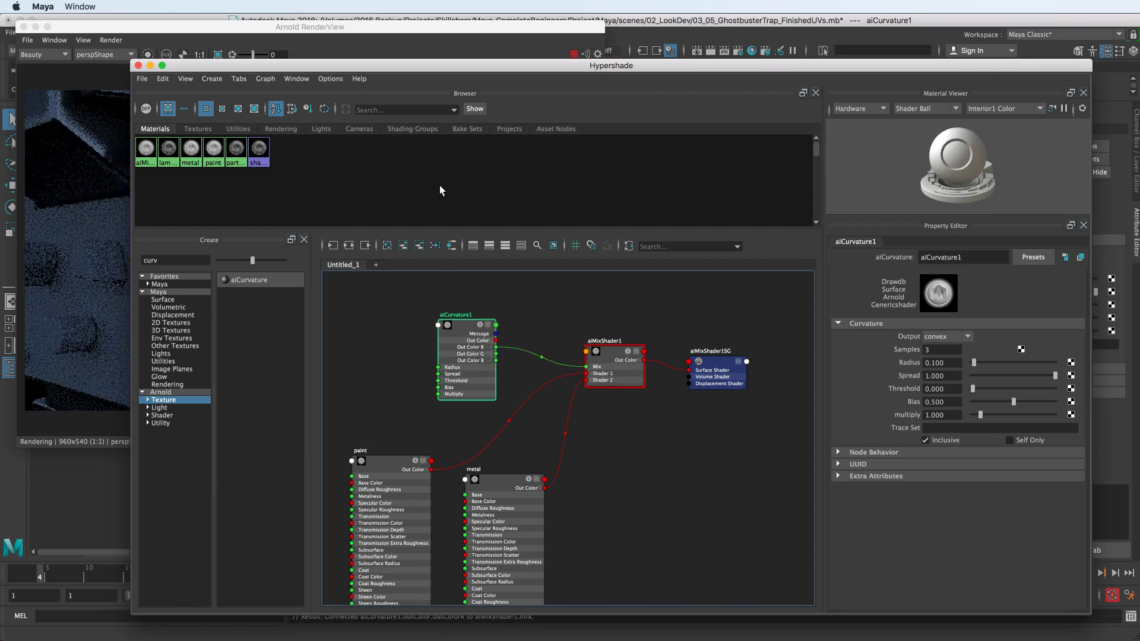
Orbit the camera to frame the trap's panel edges and side panel in the Arnold render
{"action": "left_click_drag", "start_coordinate": [370, 64], "coordinate": [514, 304]}
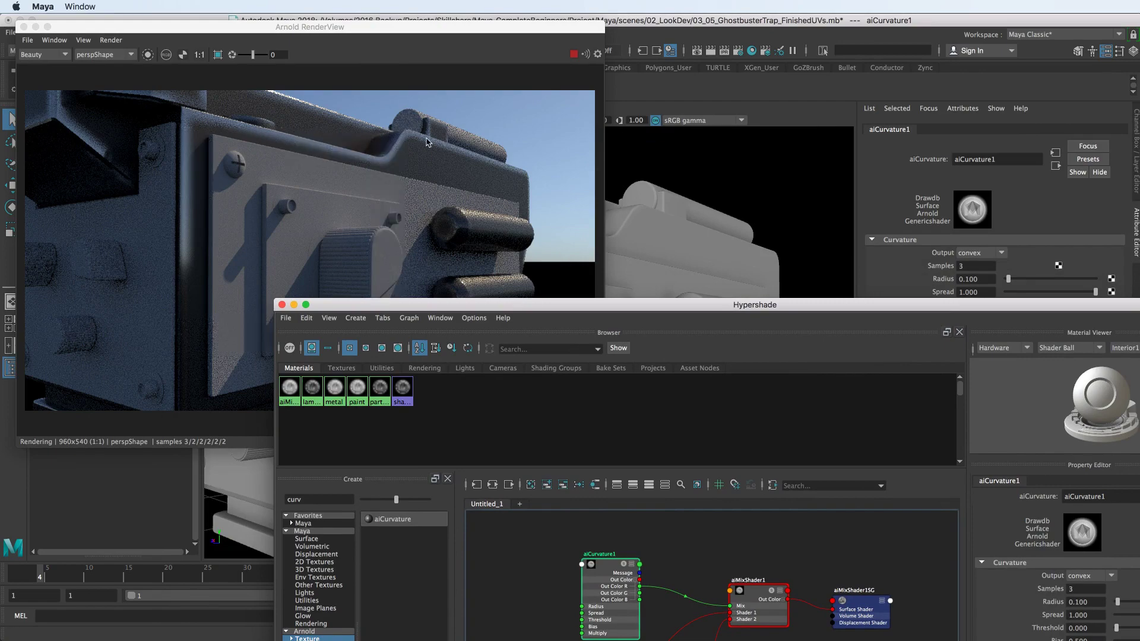
{"action": "mouse_move", "coordinate": [697, 232]}
{"action": "left_mouse_down", "text": "alt"}
{"action": "mouse_move", "coordinate": [684, 228]}
{"action": "mouse_move", "coordinate": [699, 244]}
{"action": "left_mouse_up", "text": "alt"}
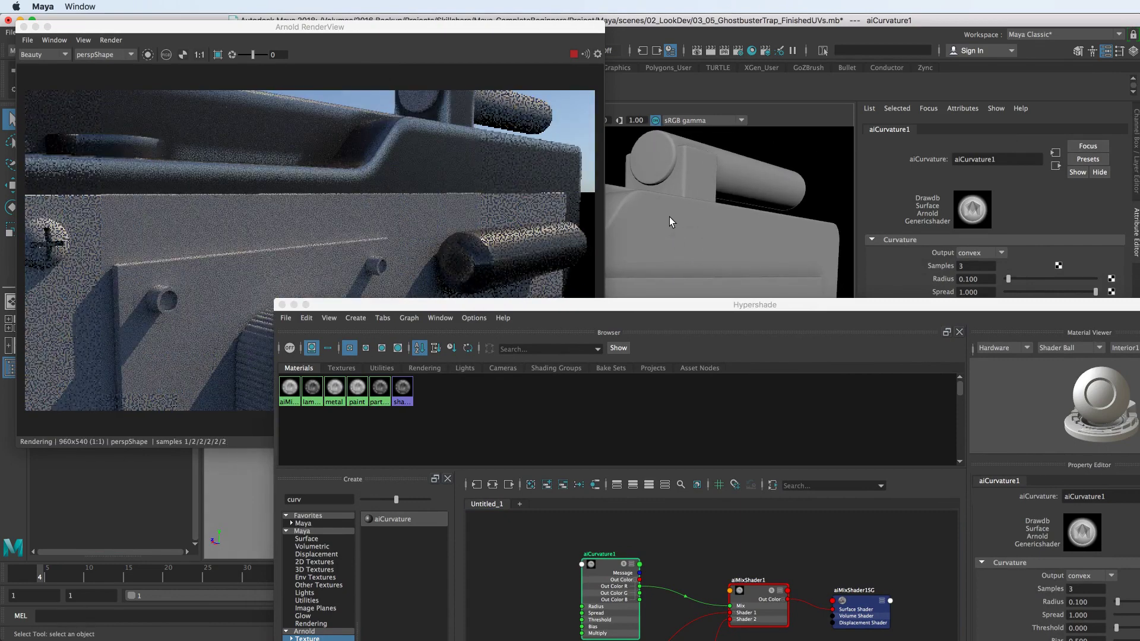
{"action": "left_click_drag", "start_coordinate": [668, 216], "coordinate": [682, 228], "text": "alt"}
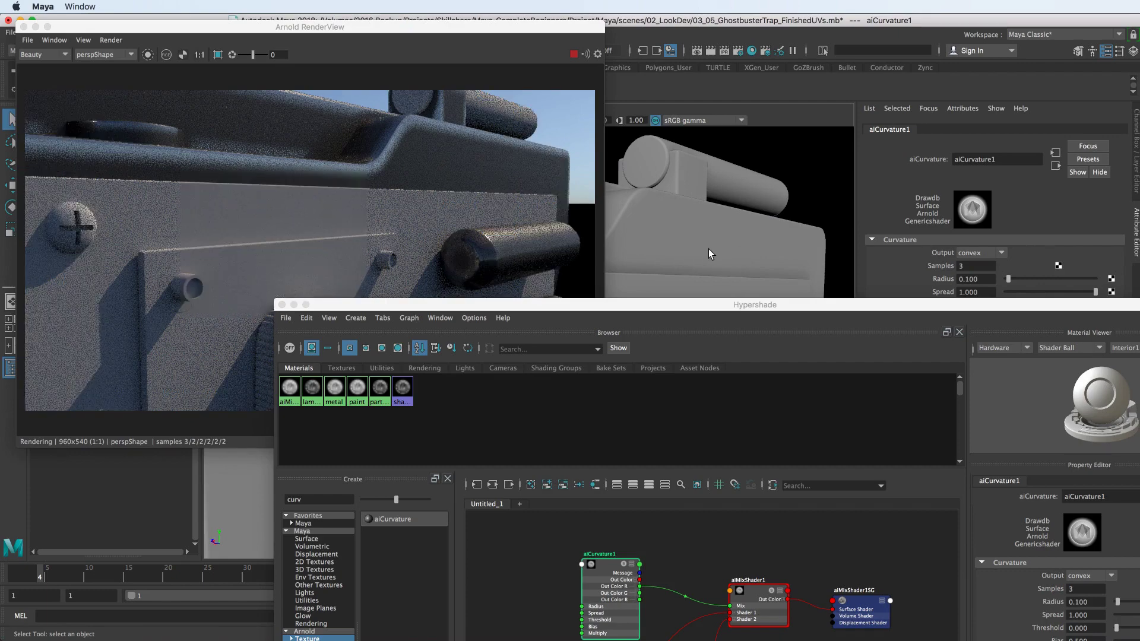
{"action": "left_click_drag", "start_coordinate": [708, 248], "coordinate": [682, 221], "text": "alt"}
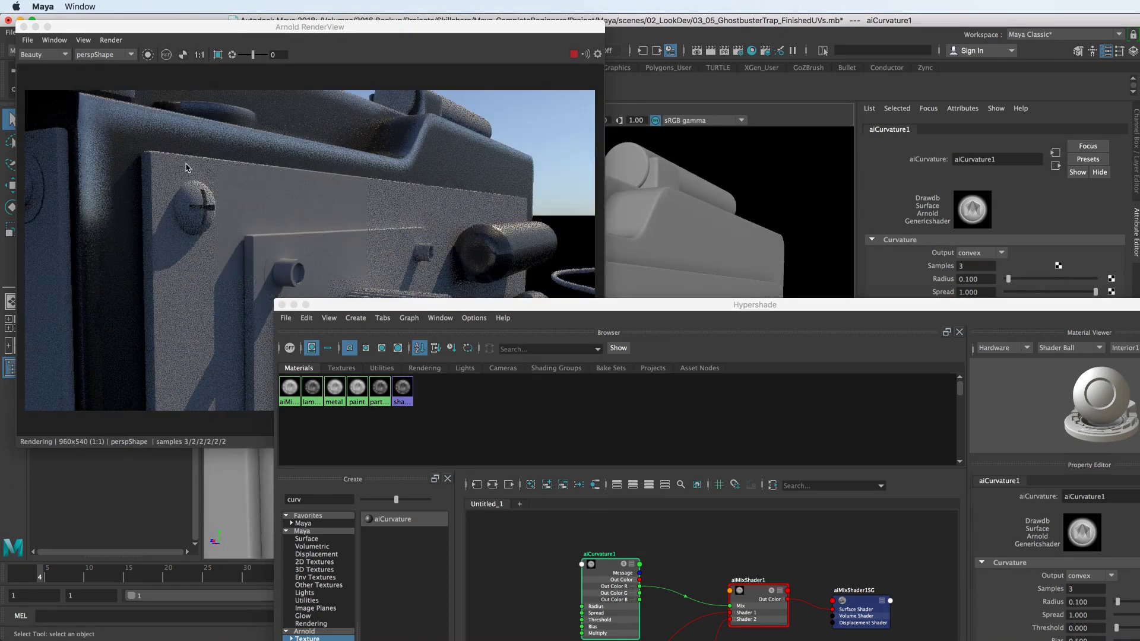
{"action": "left_click_drag", "start_coordinate": [698, 220], "coordinate": [693, 199], "text": "alt"}
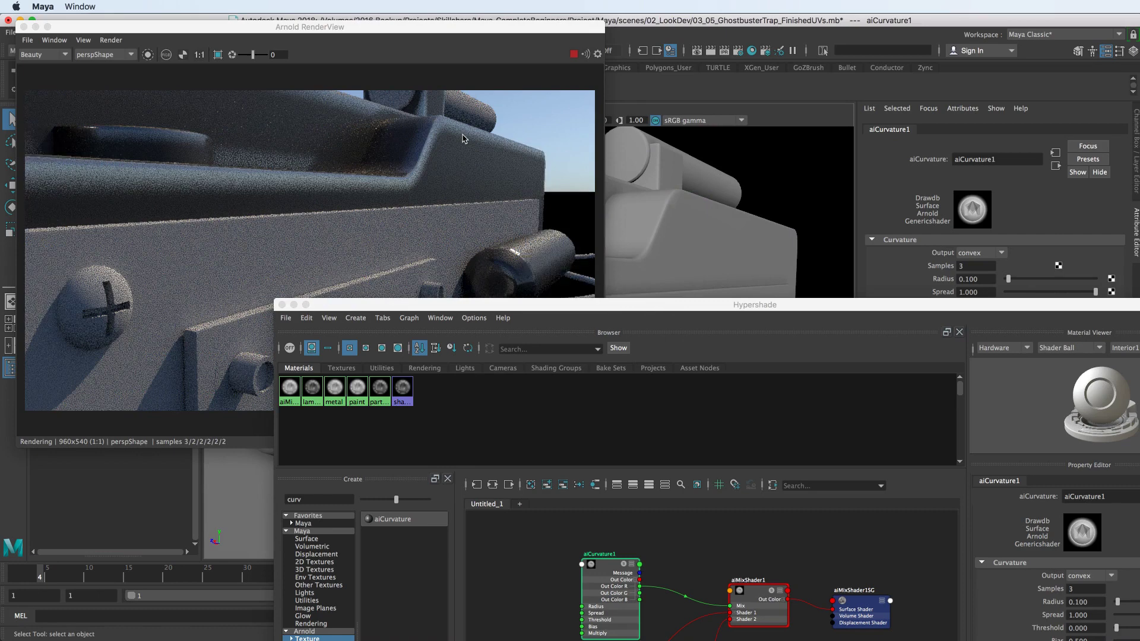
{"action": "left_click_drag", "start_coordinate": [655, 311], "coordinate": [664, 271]}
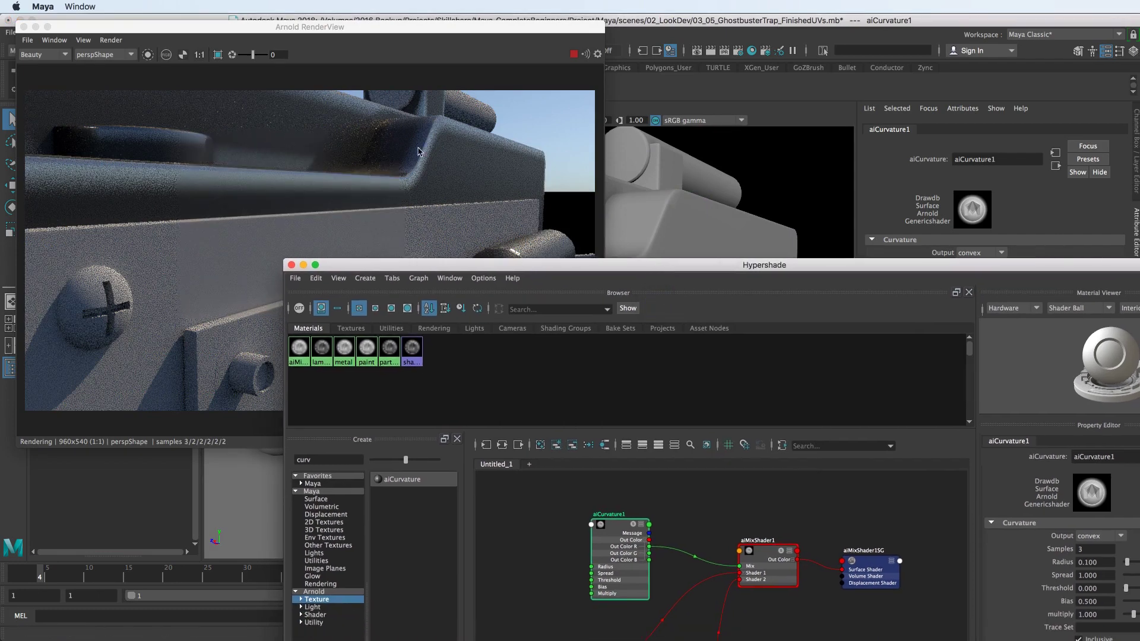
Create an aiNoise node with the 'ainoi' quick search and place it left of aiCurvature1
{"action": "left_click_drag", "start_coordinate": [654, 261], "coordinate": [636, 168]}
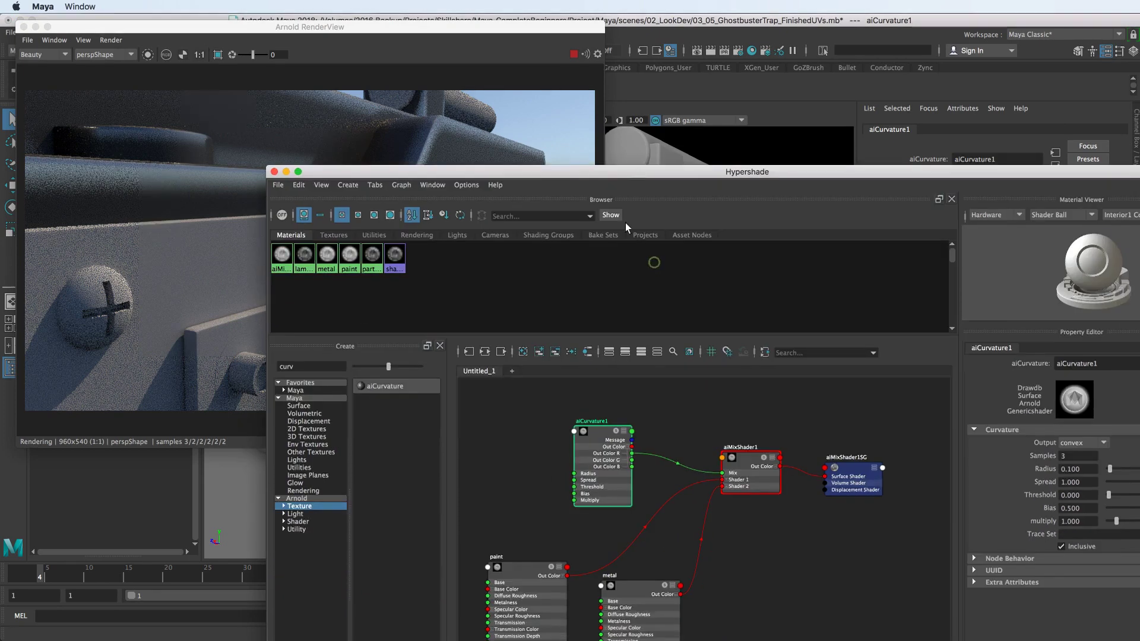
{"action": "left_click", "coordinate": [493, 461]}
{"action": "key", "text": "Tab"}
{"action": "type", "text": "ain"}
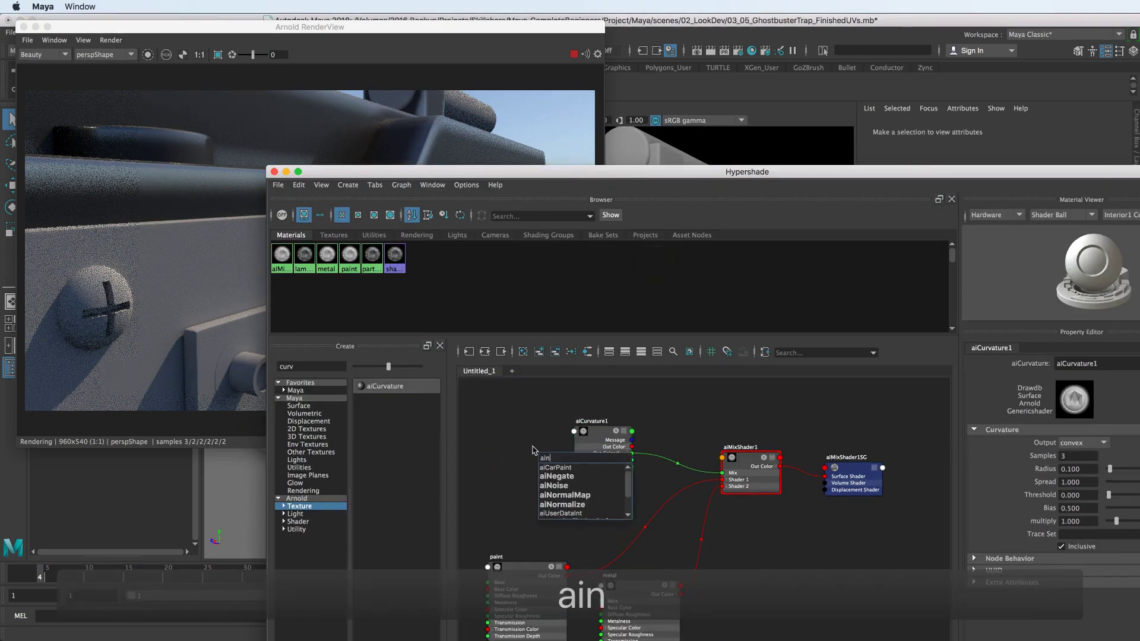
{"action": "type", "text": "oi"}
{"action": "key", "text": "Return"}
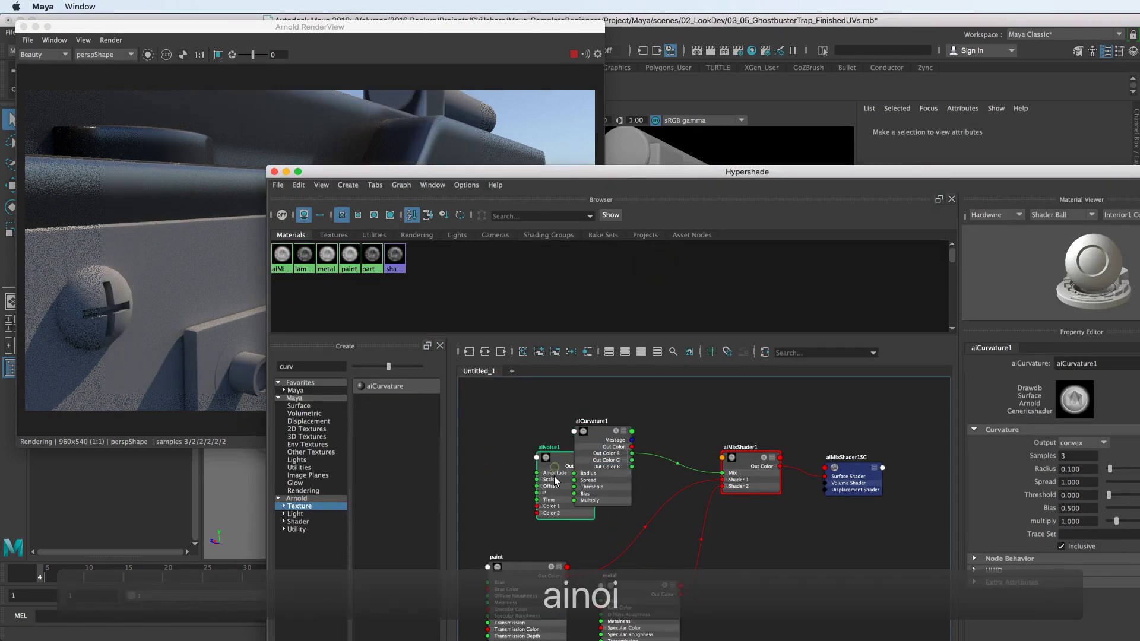
{"action": "left_click_drag", "start_coordinate": [558, 462], "coordinate": [483, 407]}
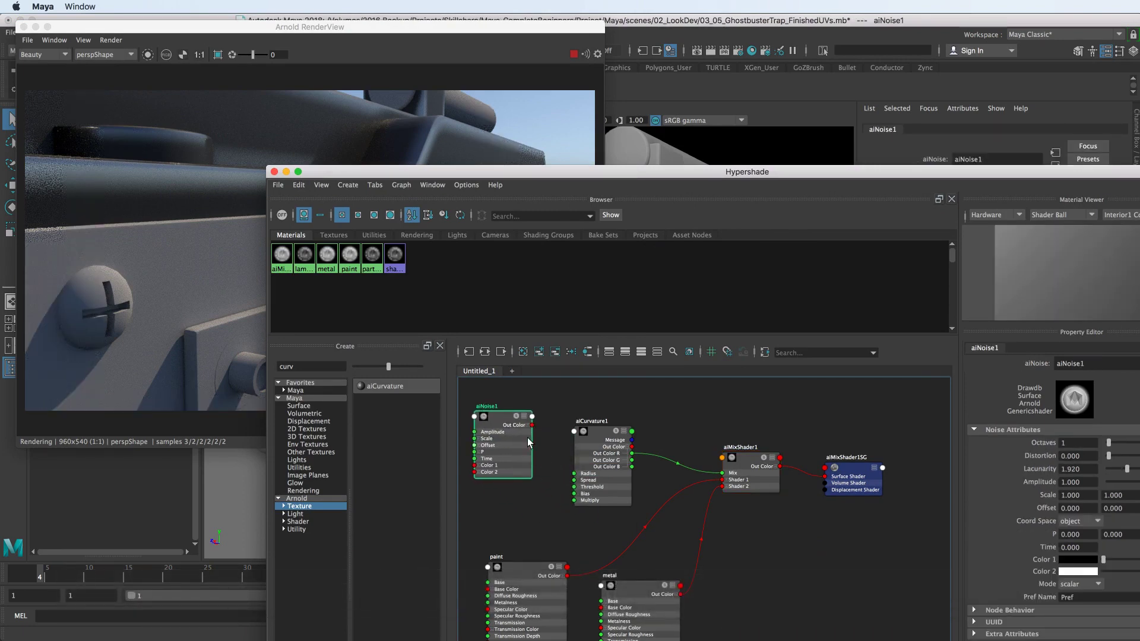
Connect aiNoise1's Out Color R to aiCurvature1's Radius and render aiNoise1 on its own
{"action": "left_click", "coordinate": [531, 425]}
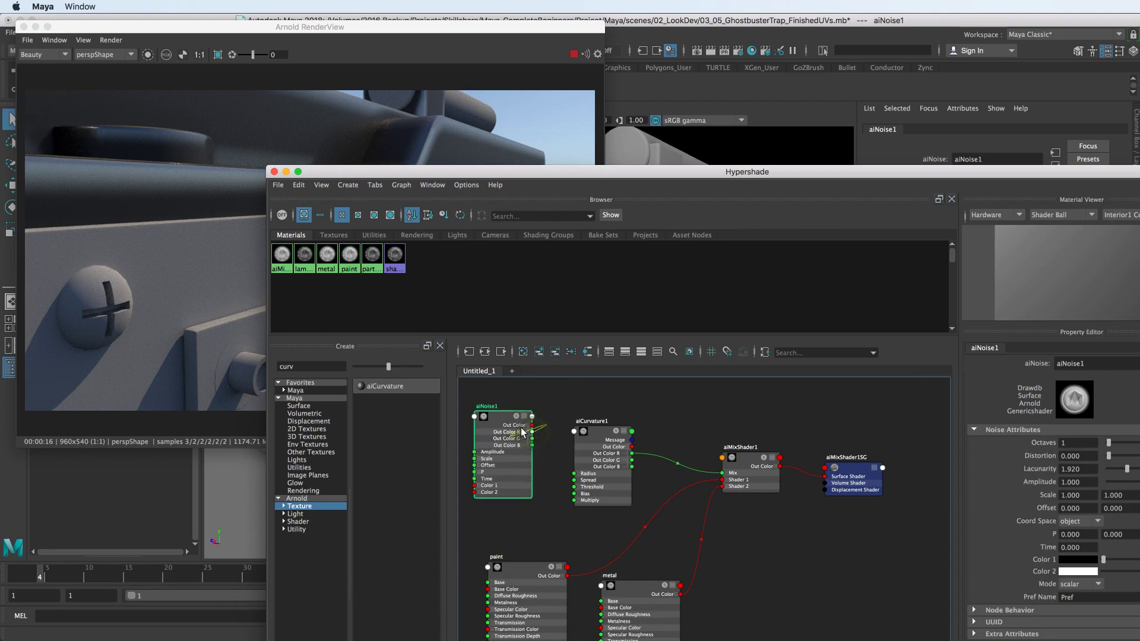
{"action": "left_click_drag", "start_coordinate": [553, 465], "coordinate": [573, 473]}
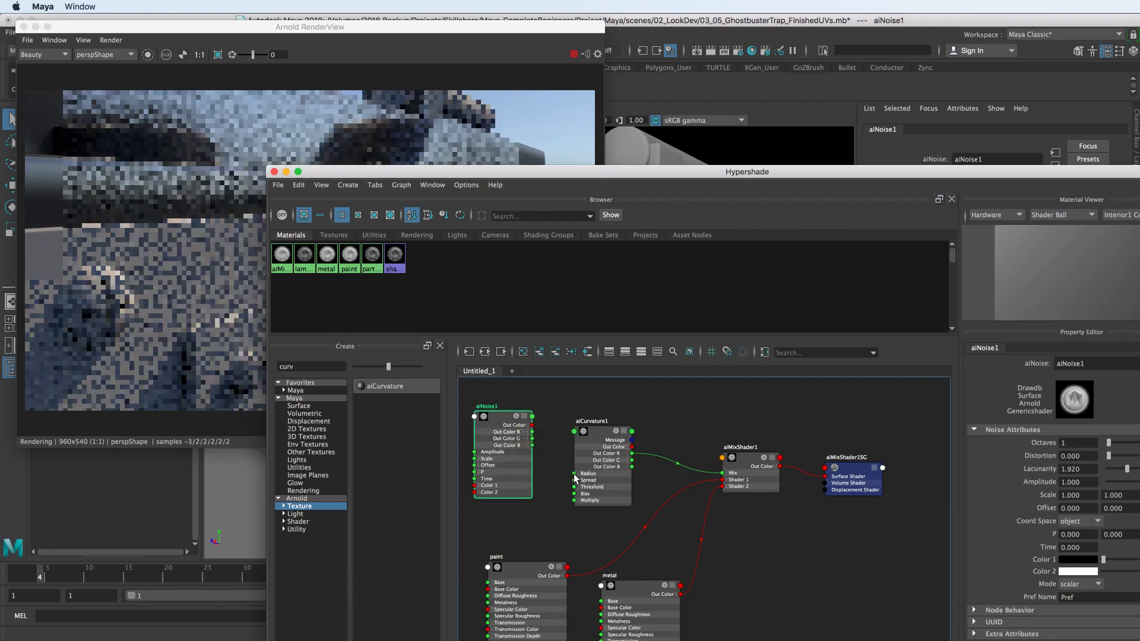
{"action": "left_click_drag", "start_coordinate": [493, 171], "coordinate": [537, 192]}
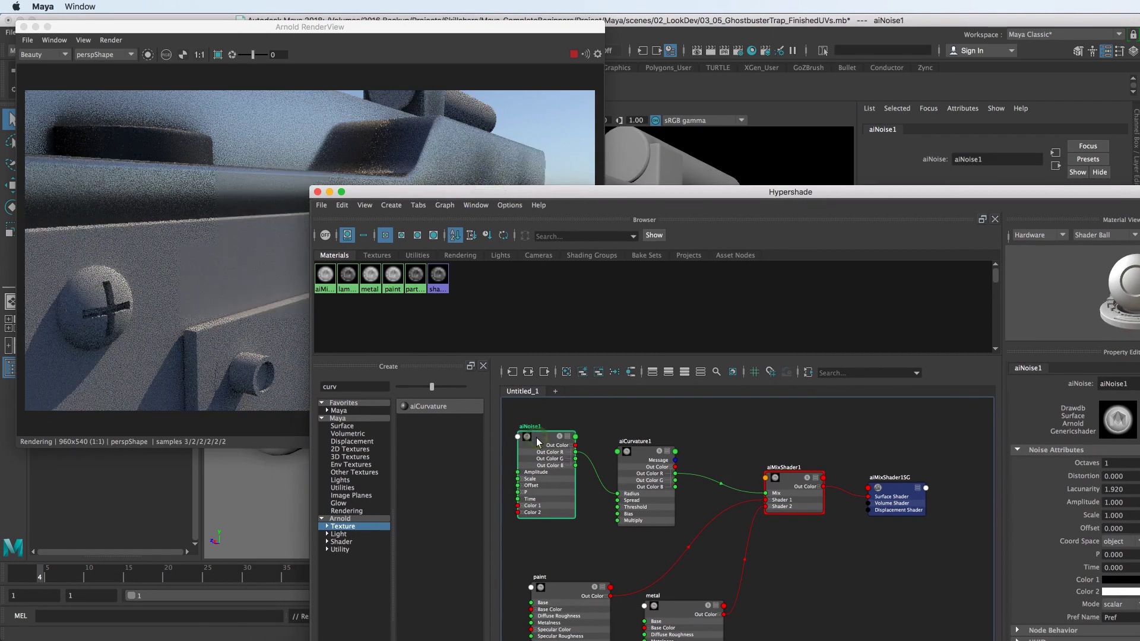
{"action": "left_click_drag", "start_coordinate": [574, 199], "coordinate": [786, 238]}
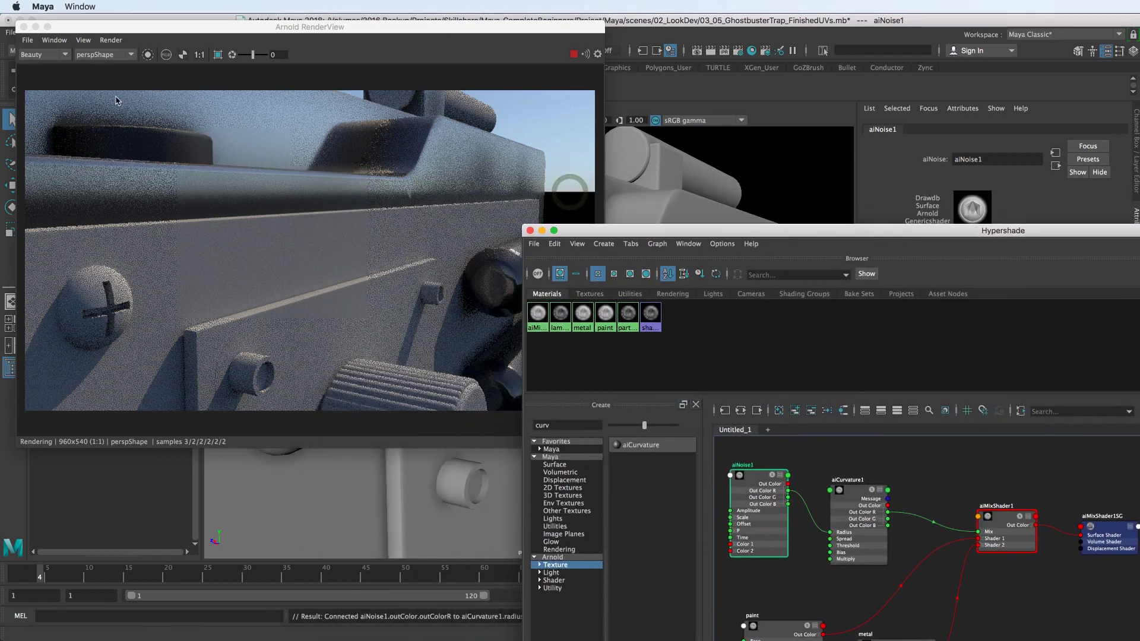
{"action": "left_click", "coordinate": [148, 55]}
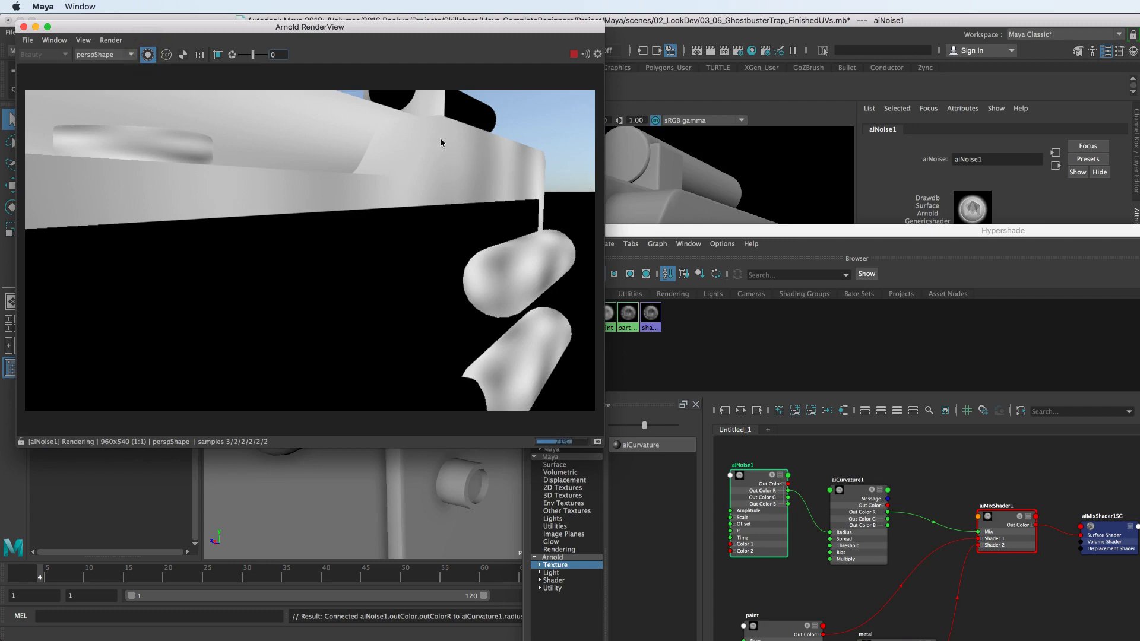
Set aiNoise1 to 8 octaves, distortion 10 and lacunarity about 1.526
{"action": "left_click_drag", "start_coordinate": [708, 233], "coordinate": [272, 145]}
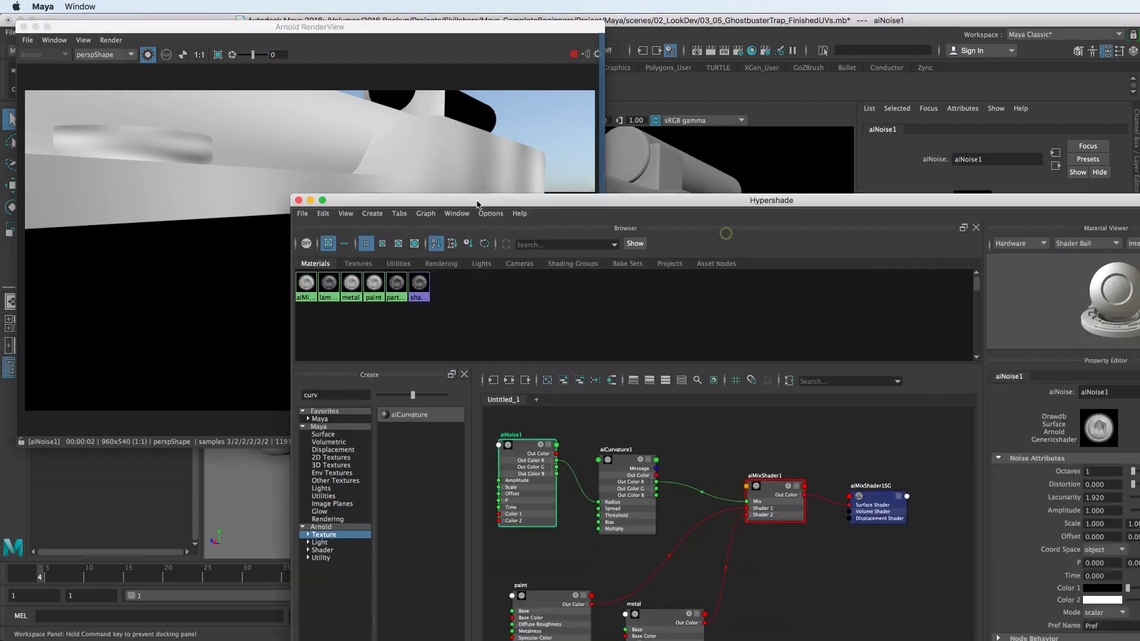
{"action": "left_click_drag", "start_coordinate": [86, 134], "coordinate": [126, 175]}
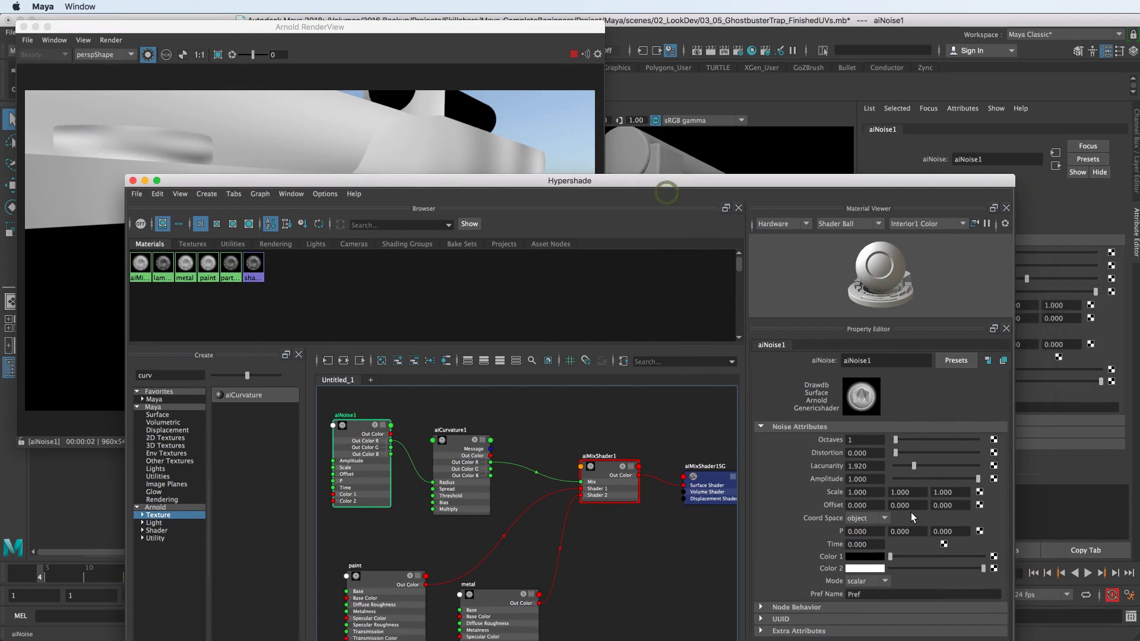
{"action": "left_click_drag", "start_coordinate": [903, 443], "coordinate": [977, 440]}
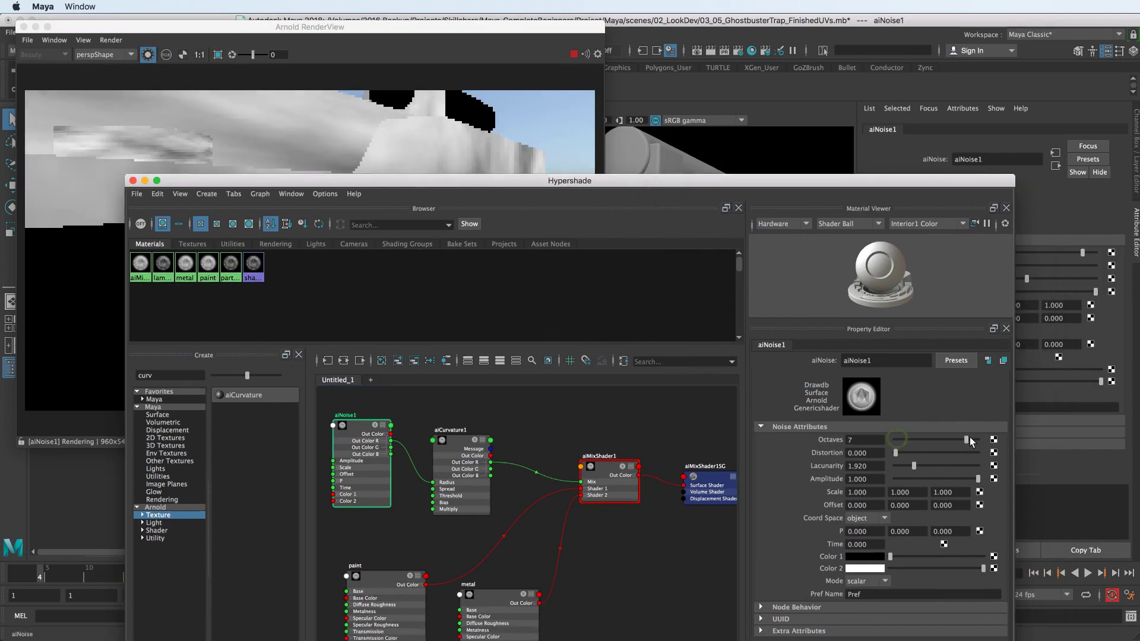
{"action": "left_click_drag", "start_coordinate": [419, 35], "coordinate": [371, 28]}
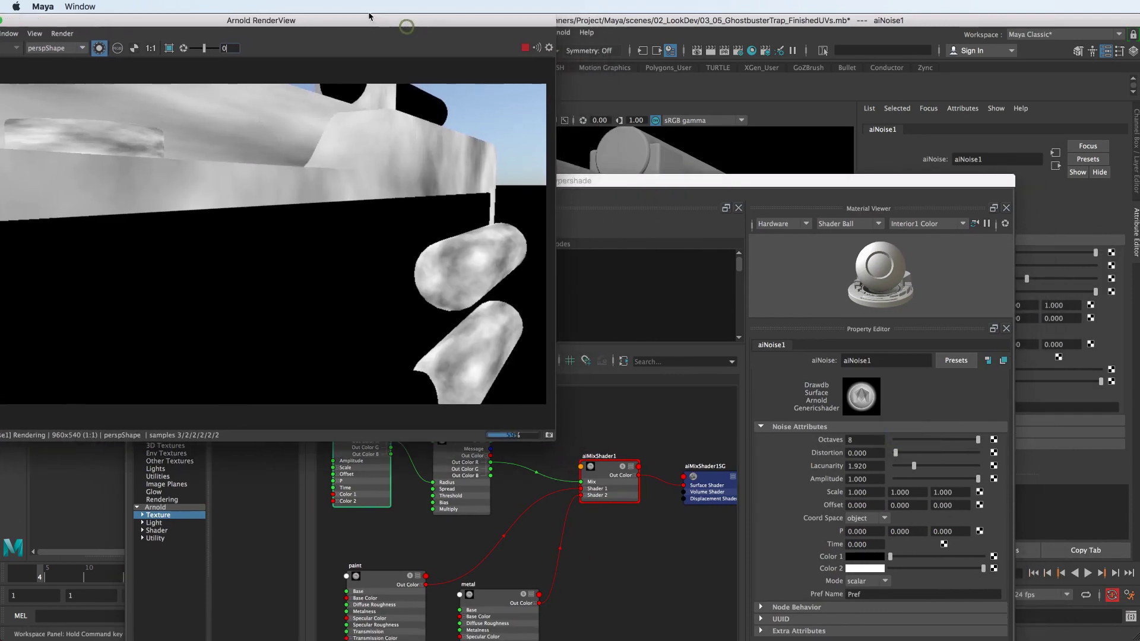
{"action": "left_click_drag", "start_coordinate": [624, 190], "coordinate": [665, 201]}
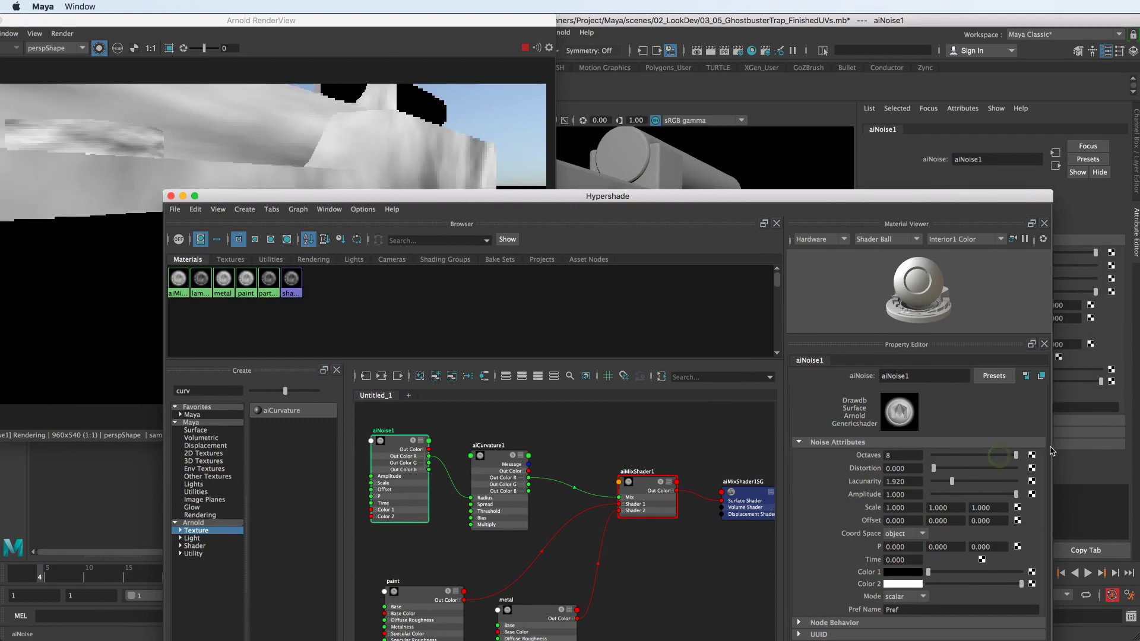
{"action": "mouse_move", "coordinate": [947, 467]}
{"action": "left_mouse_down"}
{"action": "mouse_move", "coordinate": [1017, 476]}
{"action": "mouse_move", "coordinate": [981, 480]}
{"action": "left_mouse_up"}
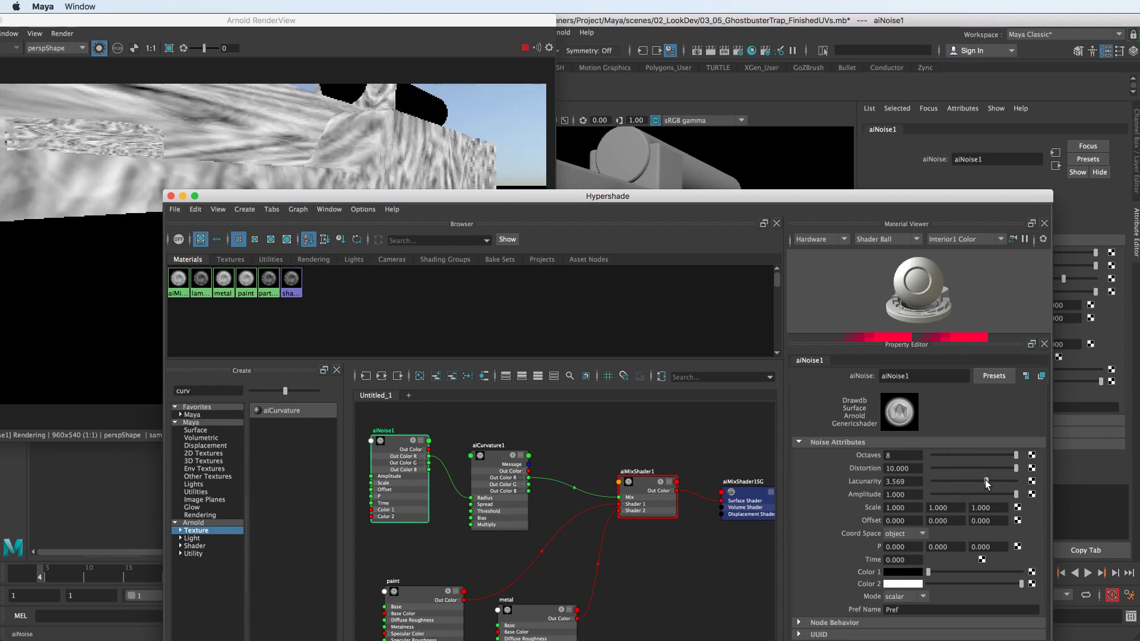
{"action": "left_click_drag", "start_coordinate": [981, 480], "coordinate": [931, 492]}
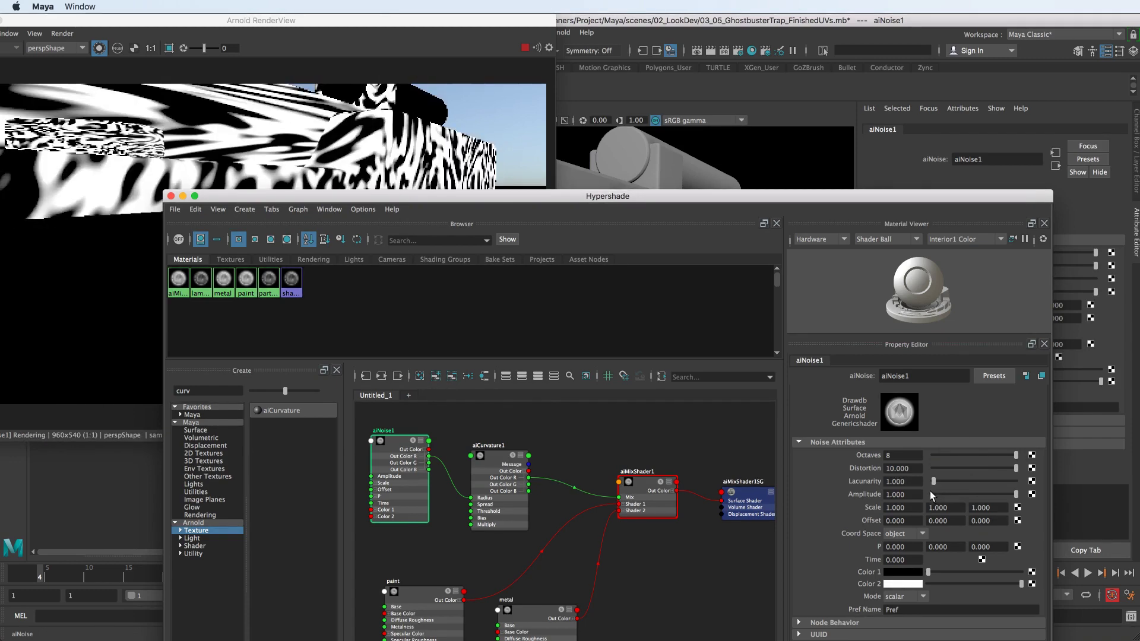
{"action": "left_click_drag", "start_coordinate": [931, 493], "coordinate": [943, 487]}
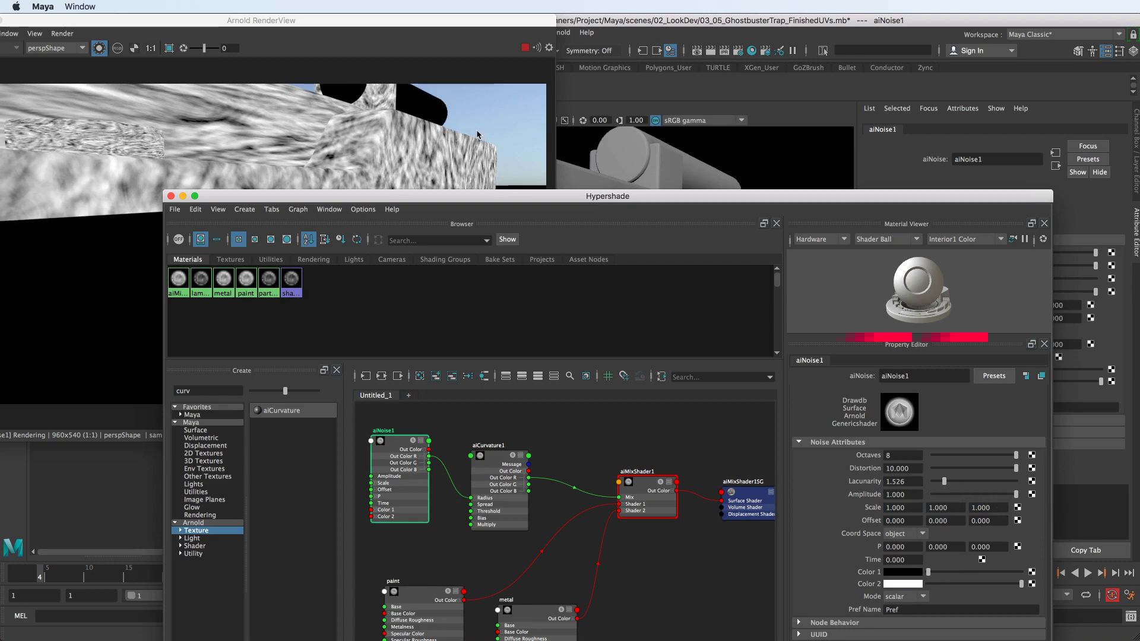
Turn off the isolated noise preview and darken aiNoise1's Color 2 from white to dark grey
{"action": "left_click", "coordinate": [99, 46]}
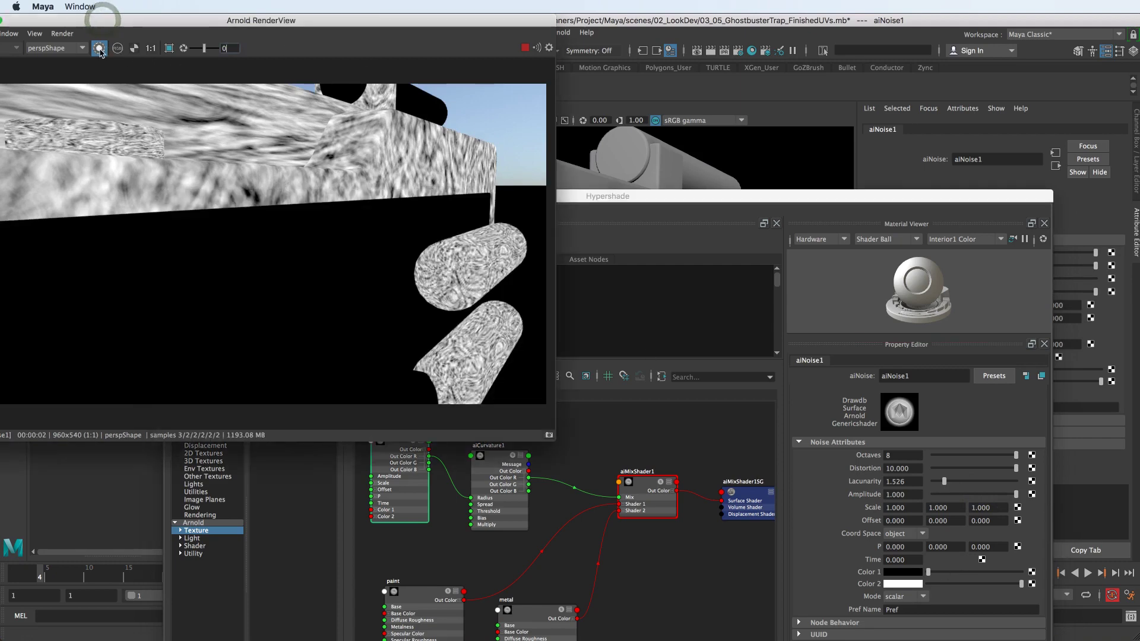
{"action": "left_click", "coordinate": [99, 48]}
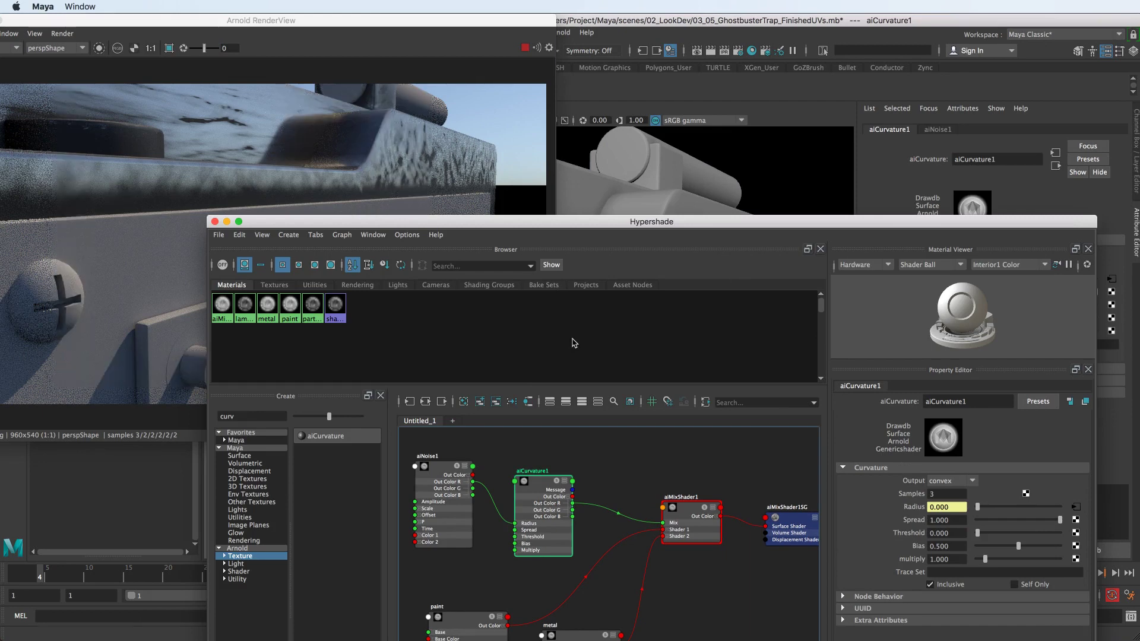
{"action": "left_click", "coordinate": [464, 475]}
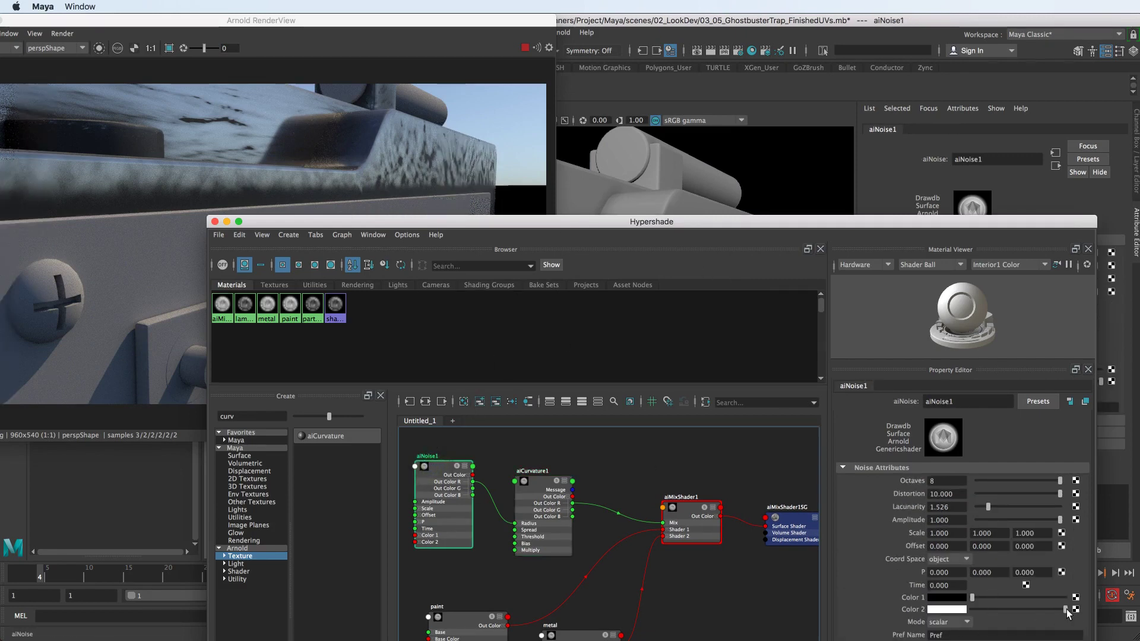
{"action": "left_click_drag", "start_coordinate": [1064, 610], "coordinate": [1026, 609]}
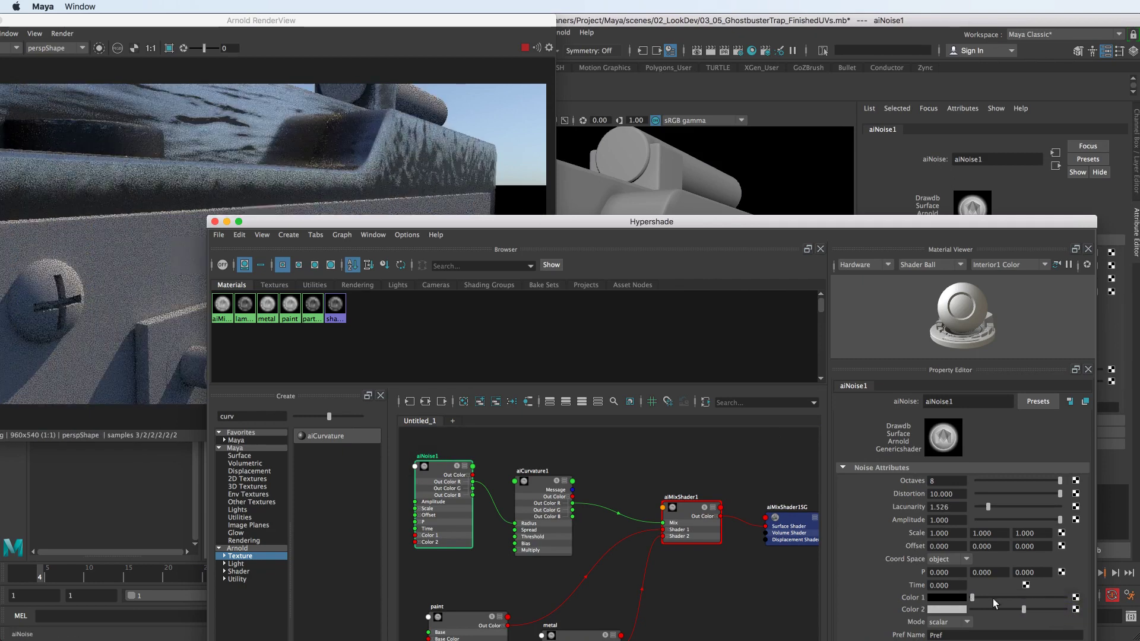
{"action": "left_click_drag", "start_coordinate": [1024, 610], "coordinate": [997, 609]}
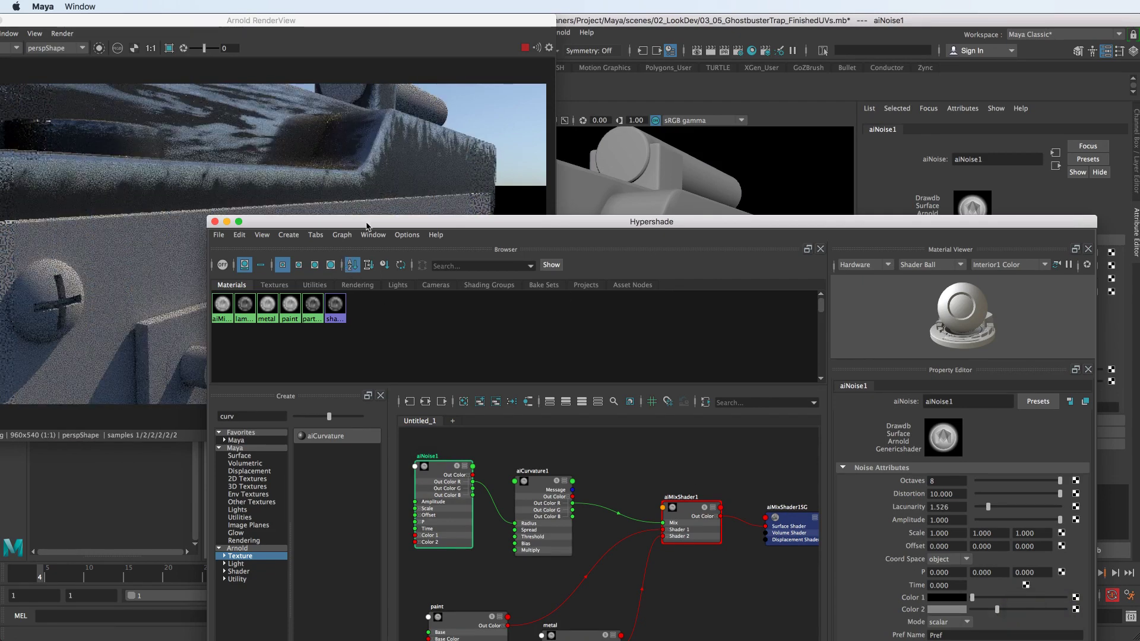
{"action": "left_click_drag", "start_coordinate": [996, 610], "coordinate": [983, 610]}
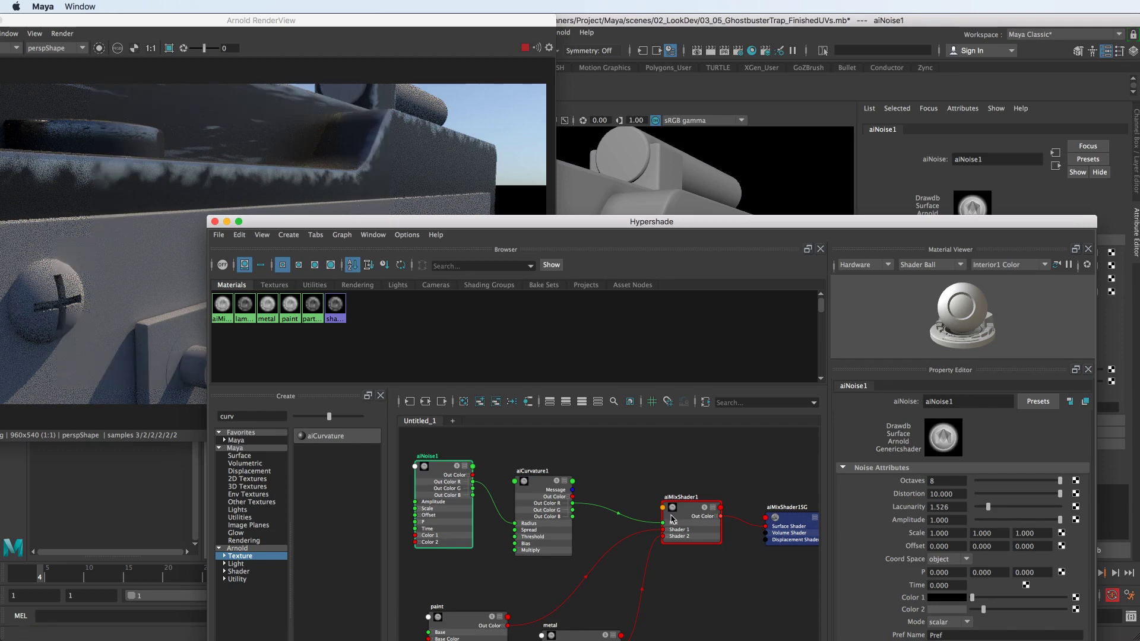
Raise aiCurvature1's Samples from 3 to 8
{"action": "left_click", "coordinate": [532, 480]}
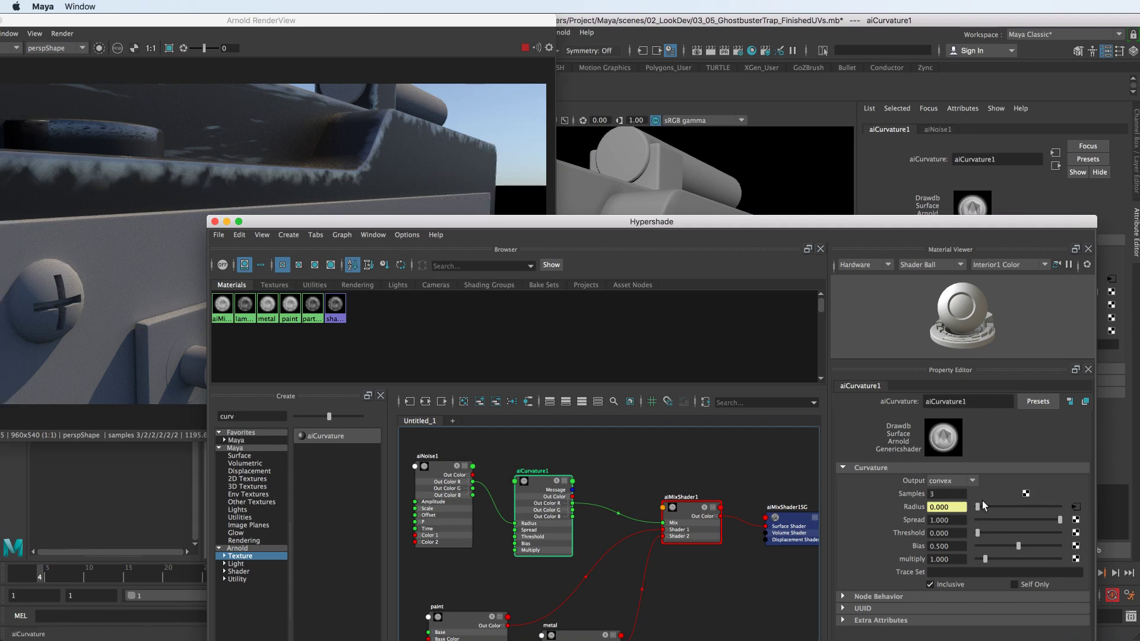
{"action": "left_click", "coordinate": [475, 23]}
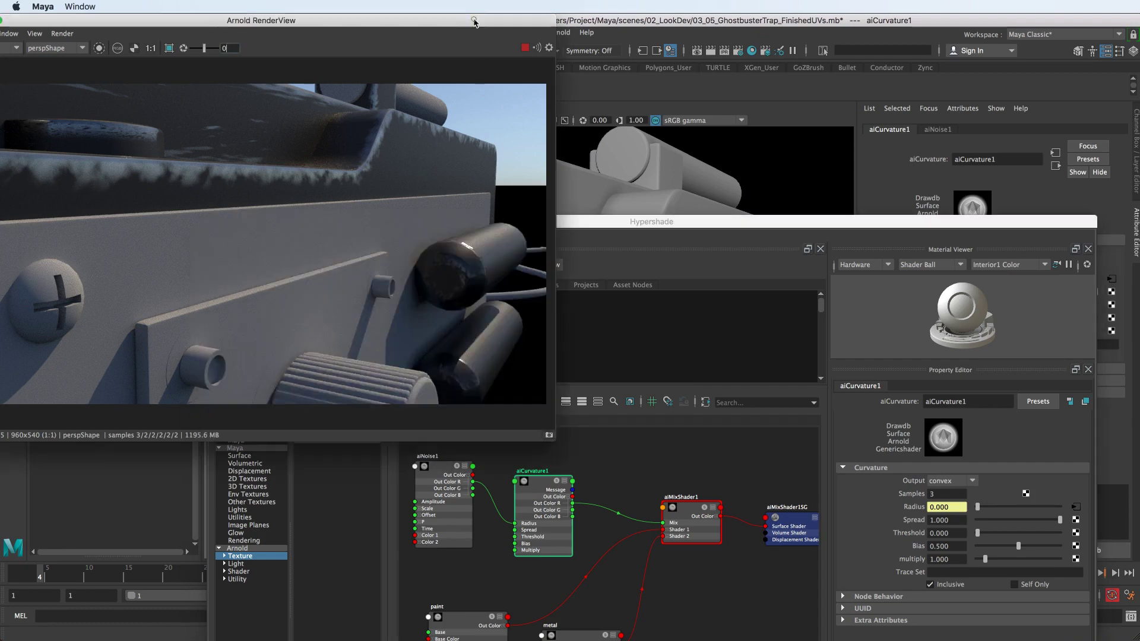
{"action": "left_click", "coordinate": [543, 436]}
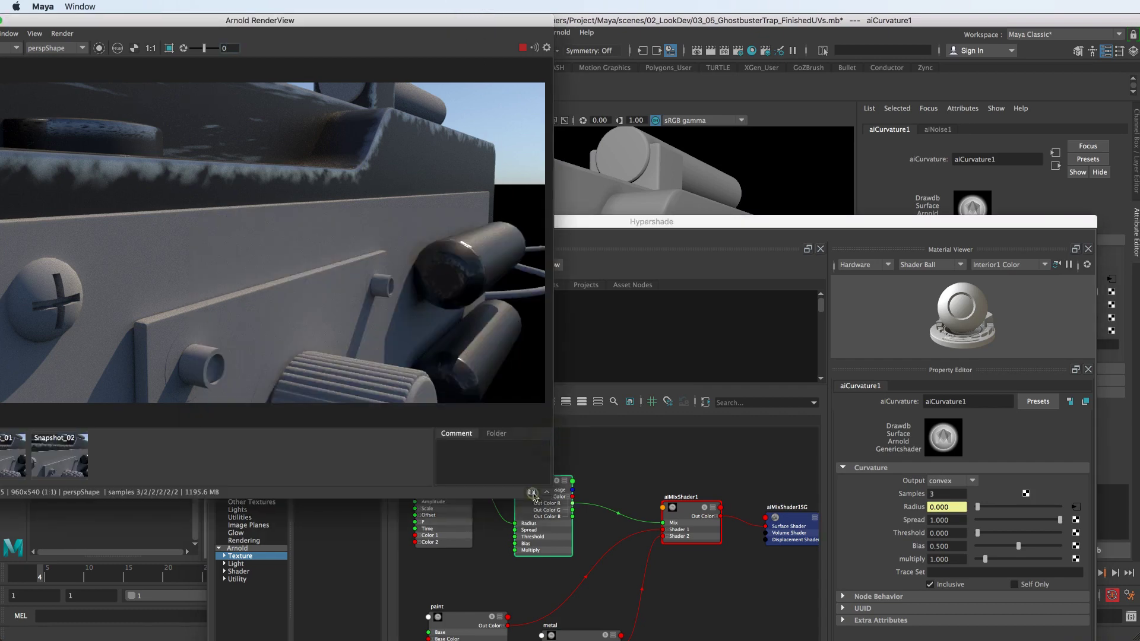
{"action": "left_click", "coordinate": [944, 225]}
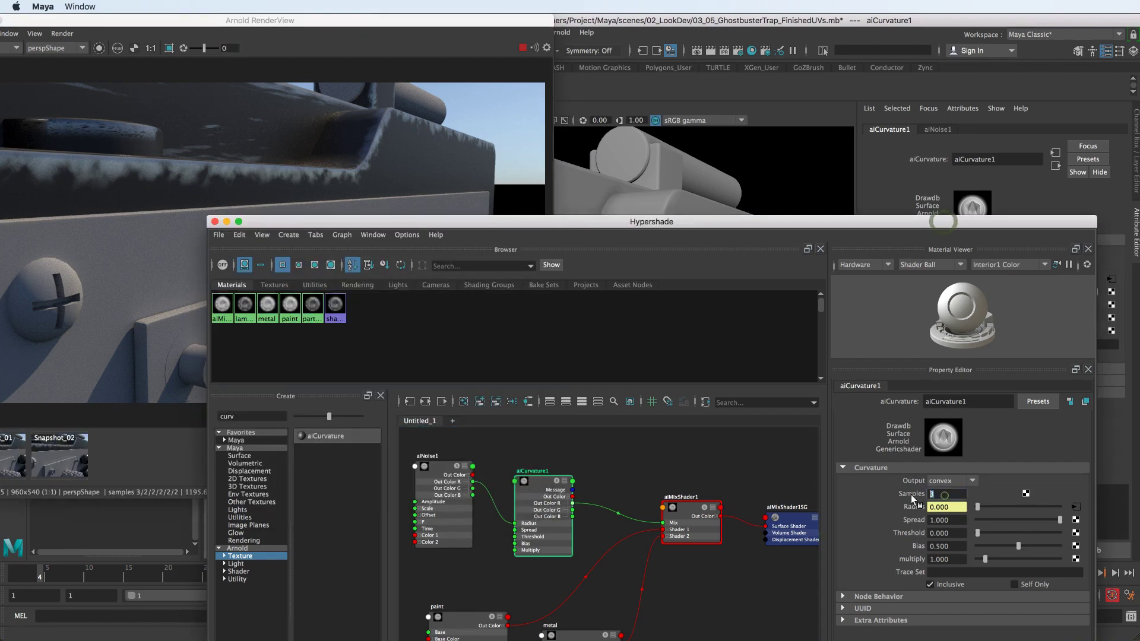
{"action": "type", "text": "8"}
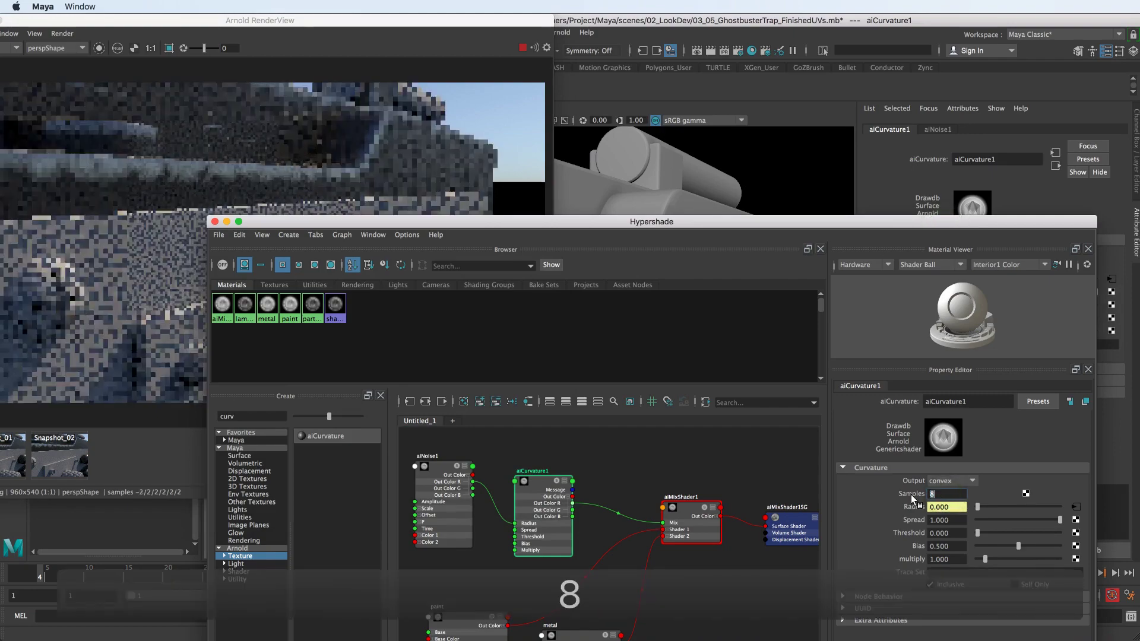
Store render Snapshot_03, compare it with Snapshot_02, and return to the live render
{"action": "left_click", "coordinate": [404, 22]}
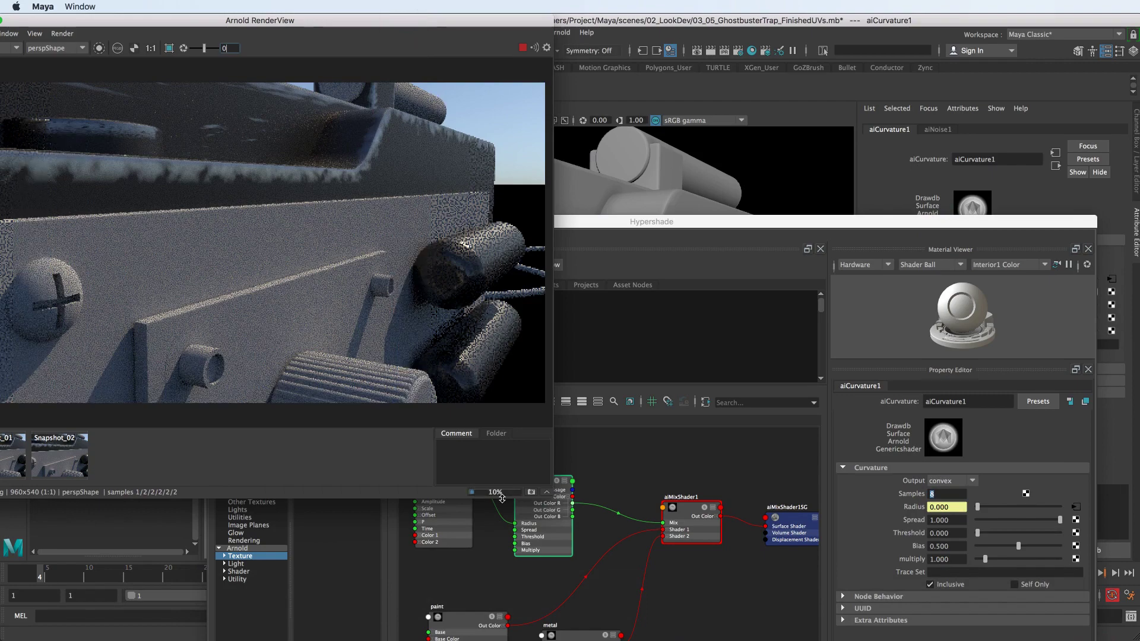
{"action": "left_click", "coordinate": [531, 492]}
{"action": "left_click", "coordinate": [66, 463]}
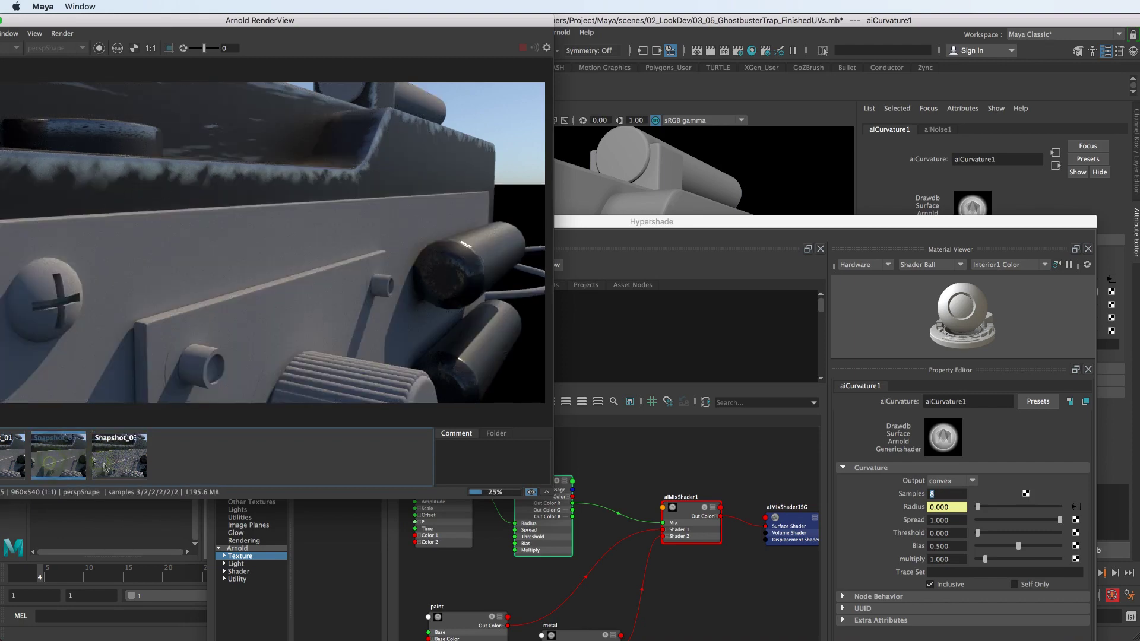
{"action": "left_click", "coordinate": [69, 471]}
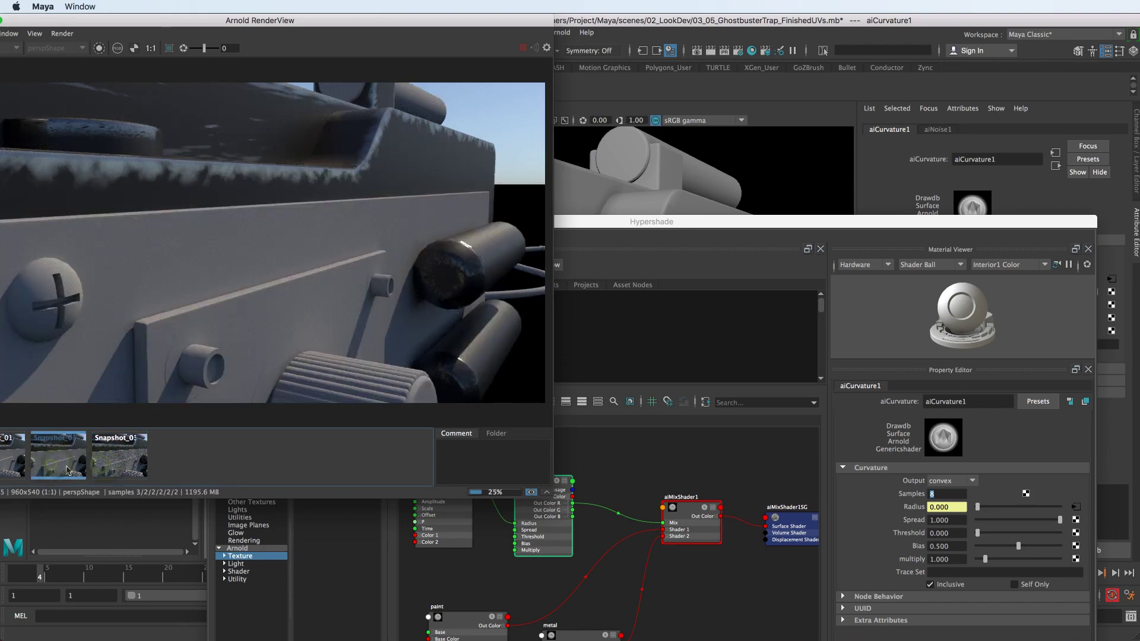
{"action": "left_click", "coordinate": [133, 469]}
{"action": "left_click", "coordinate": [545, 495]}
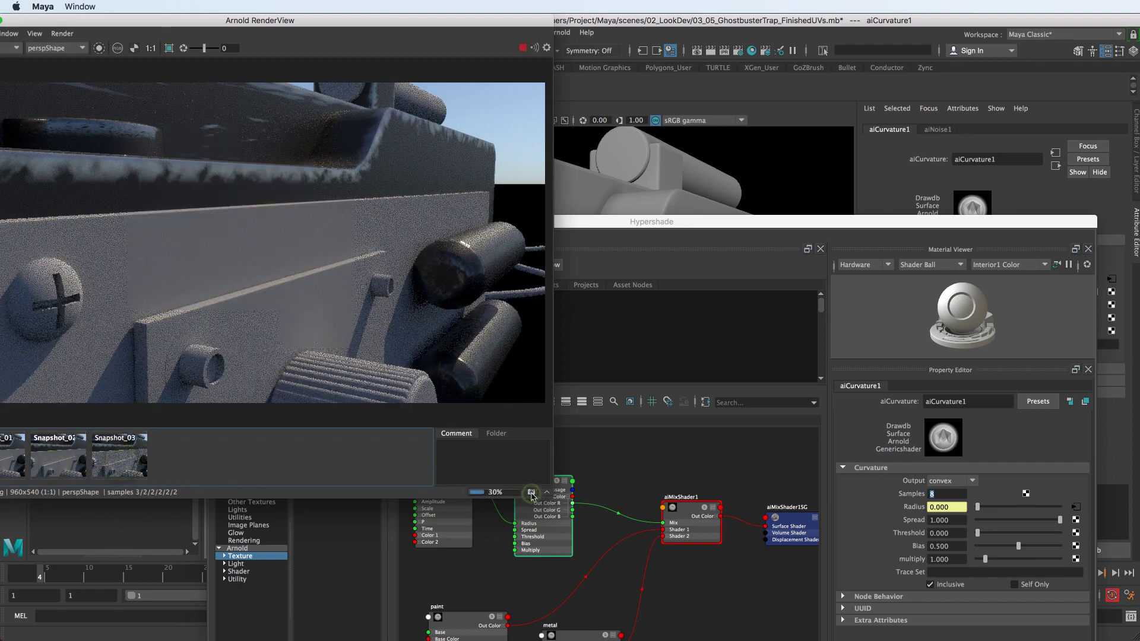
Orbit the camera around the trap to check edge wear from several angles
{"action": "middle_click_drag", "start_coordinate": [757, 167], "coordinate": [706, 165], "text": "alt"}
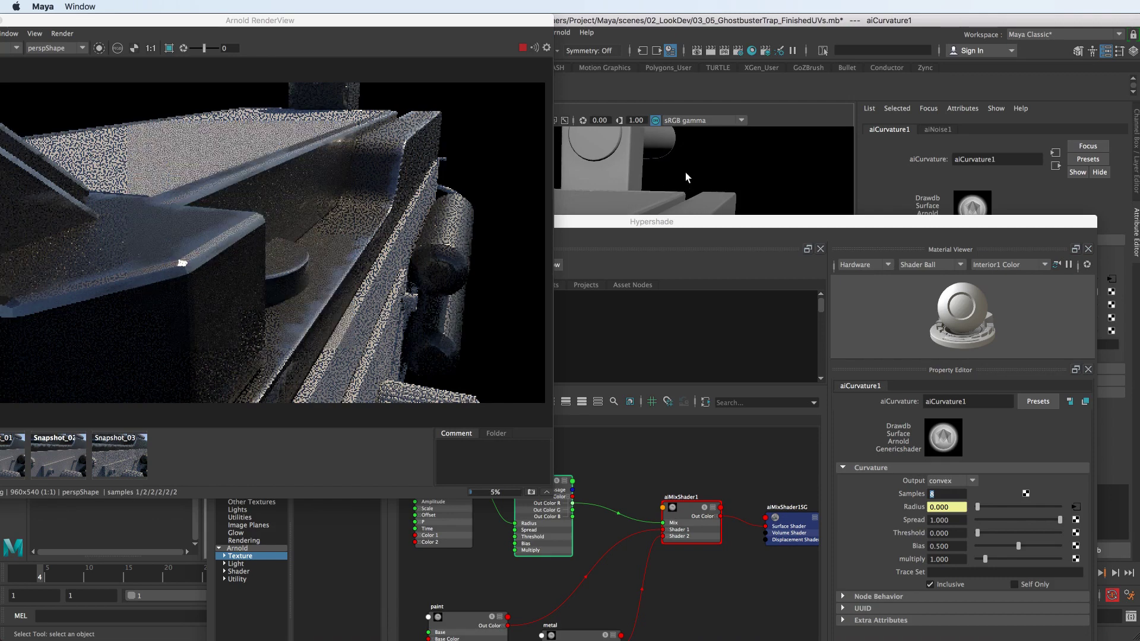
{"action": "left_click_drag", "start_coordinate": [683, 169], "coordinate": [663, 151], "text": "alt"}
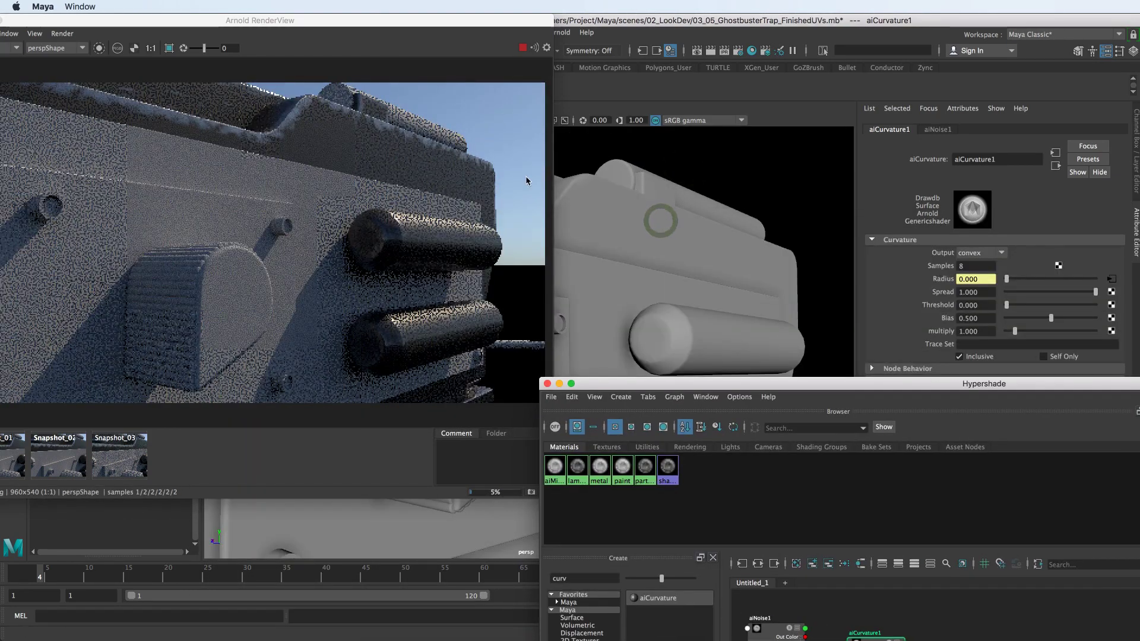
{"action": "mouse_move", "coordinate": [661, 220]}
{"action": "left_mouse_down", "text": "alt"}
{"action": "mouse_move", "coordinate": [628, 194]}
{"action": "mouse_move", "coordinate": [681, 289]}
{"action": "left_mouse_up", "text": "alt"}
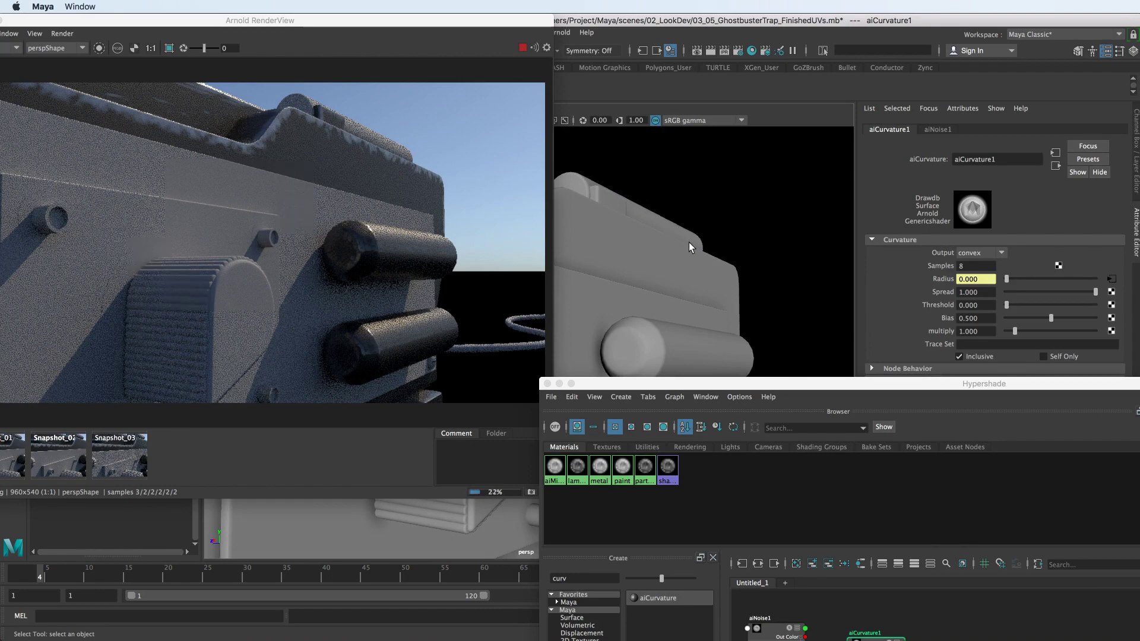
{"action": "mouse_move", "coordinate": [701, 231]}
{"action": "left_mouse_down", "text": "alt"}
{"action": "mouse_move", "coordinate": [674, 285]}
{"action": "mouse_move", "coordinate": [666, 250]}
{"action": "mouse_move", "coordinate": [632, 254]}
{"action": "mouse_move", "coordinate": [728, 260]}
{"action": "mouse_move", "coordinate": [713, 255]}
{"action": "left_mouse_up", "text": "alt"}
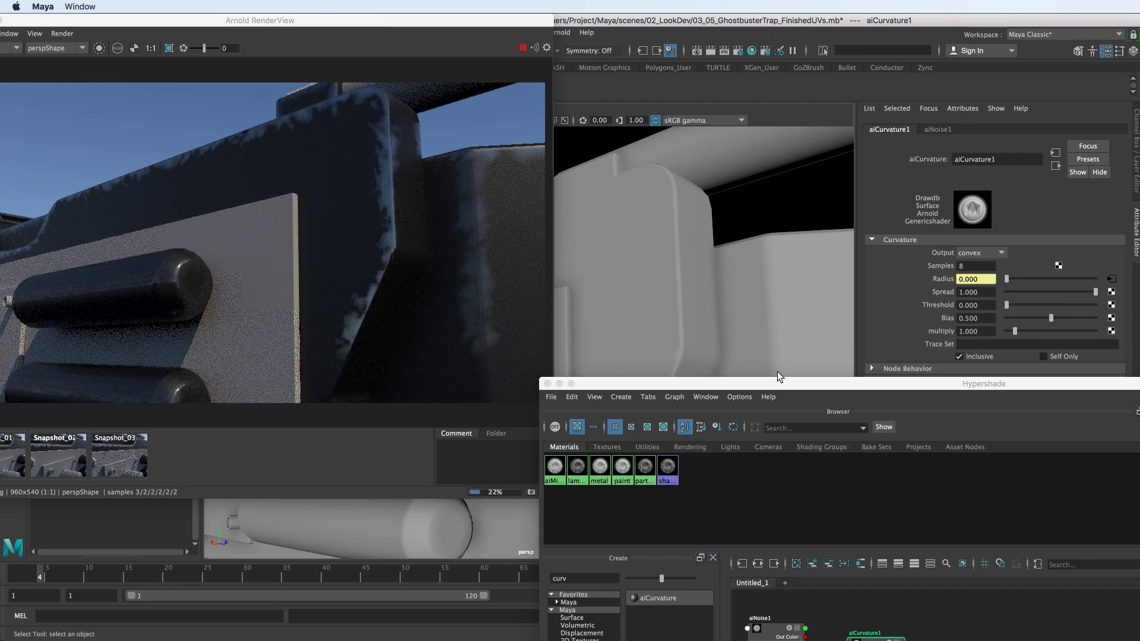
{"action": "left_click_drag", "start_coordinate": [788, 384], "coordinate": [767, 133]}
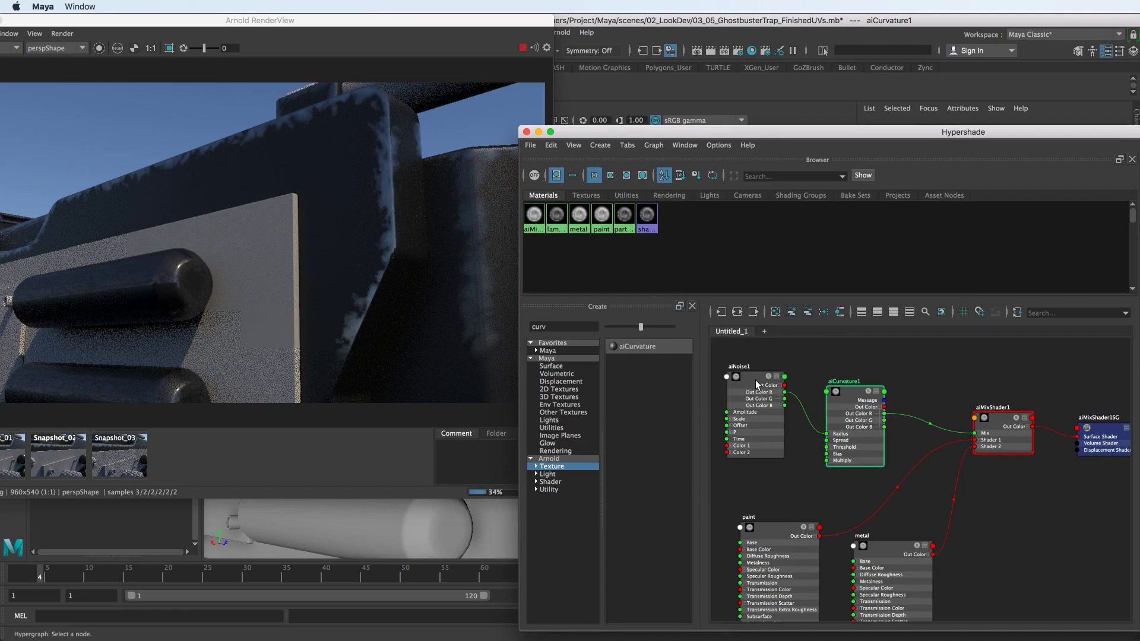
{"action": "left_click_drag", "start_coordinate": [753, 380], "coordinate": [755, 390]}
{"action": "key", "text": "Tab"}
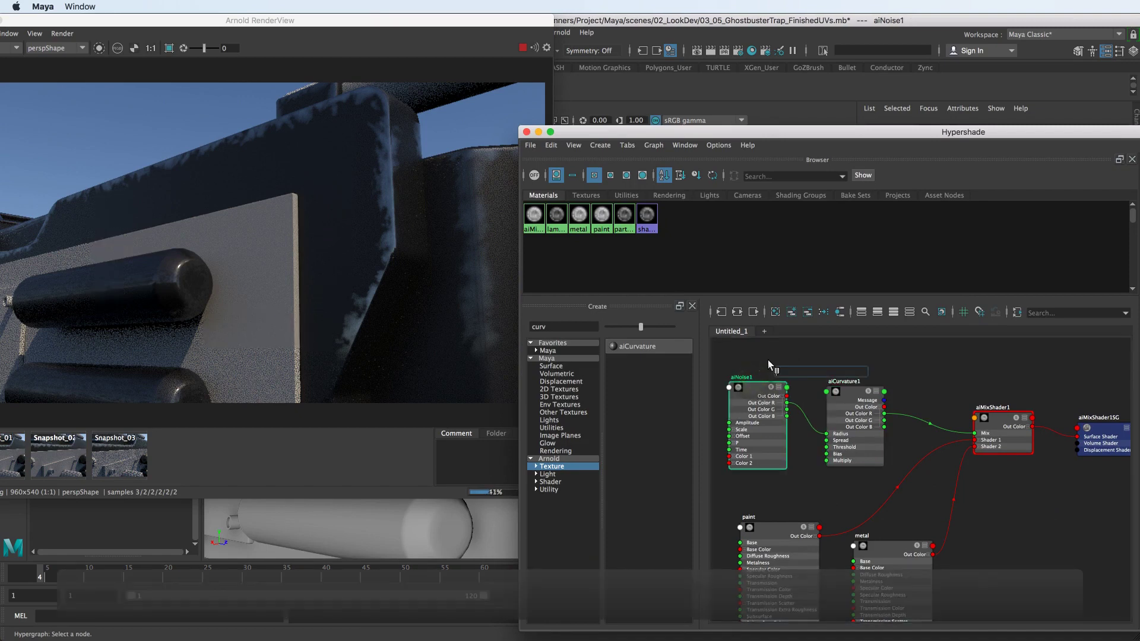
{"action": "type", "text": "layere"}
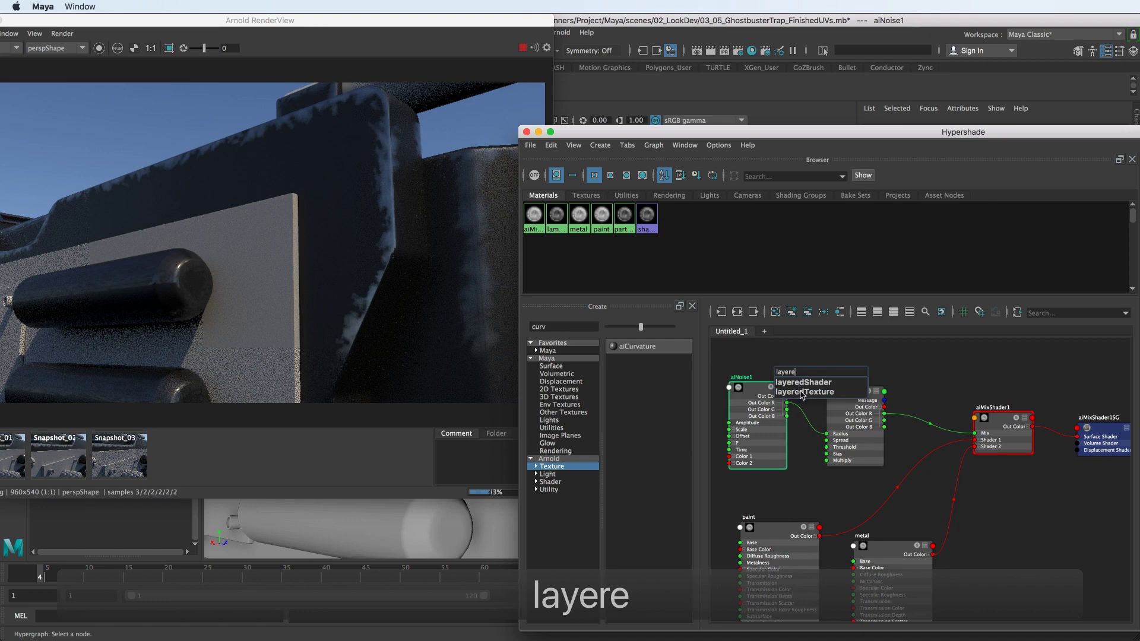
{"action": "left_click", "coordinate": [801, 392]}
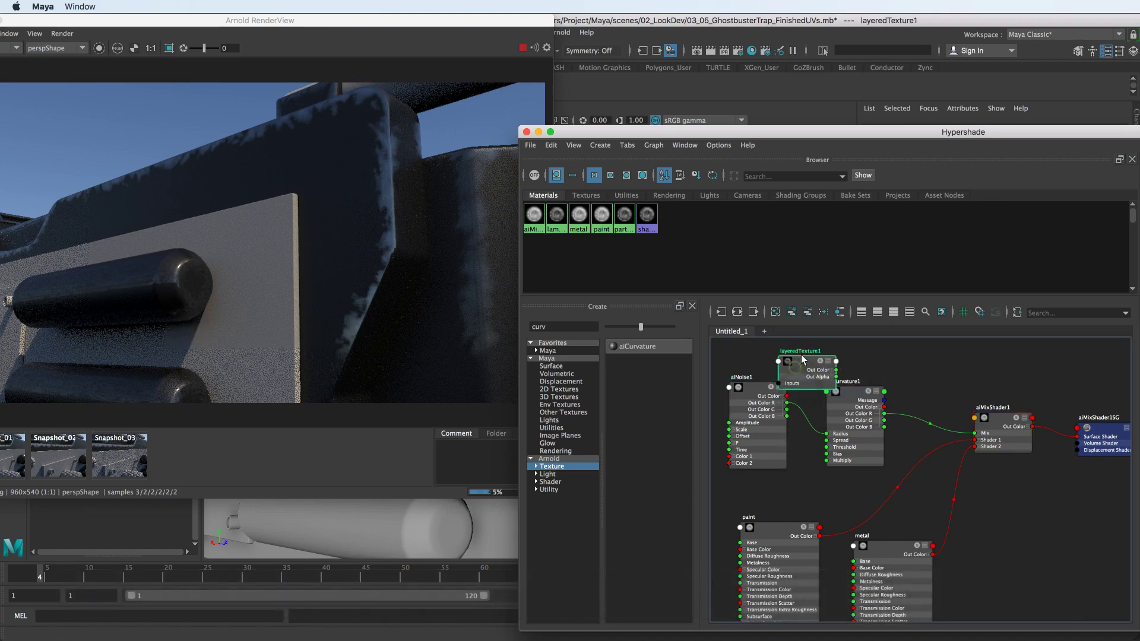
{"action": "left_click_drag", "start_coordinate": [801, 358], "coordinate": [802, 356]}
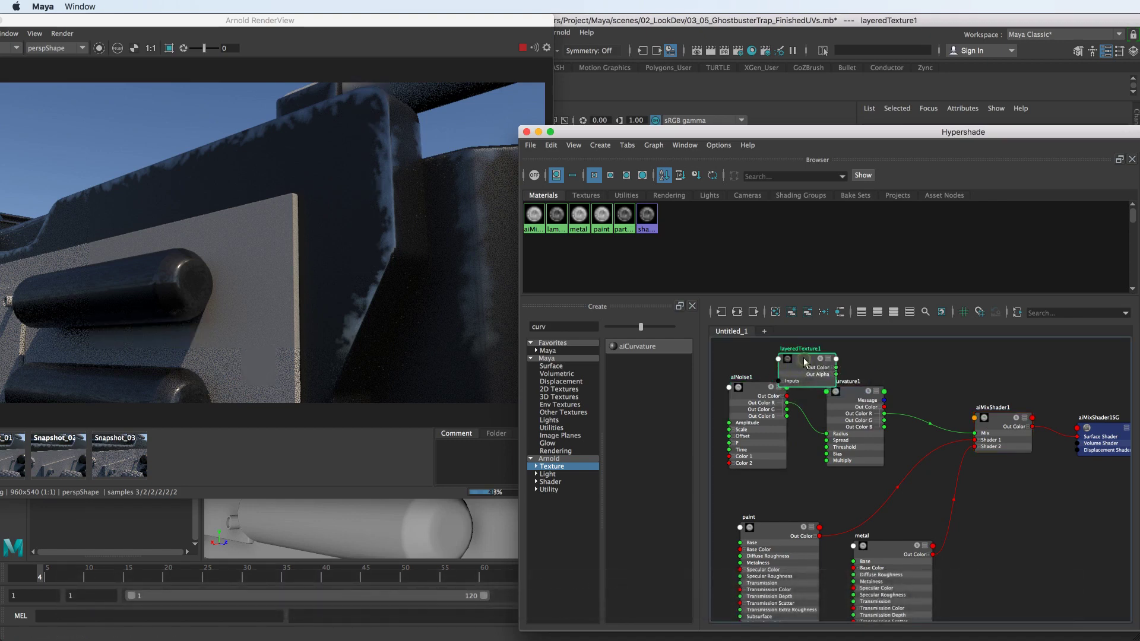
{"action": "key", "text": "BackSpace"}
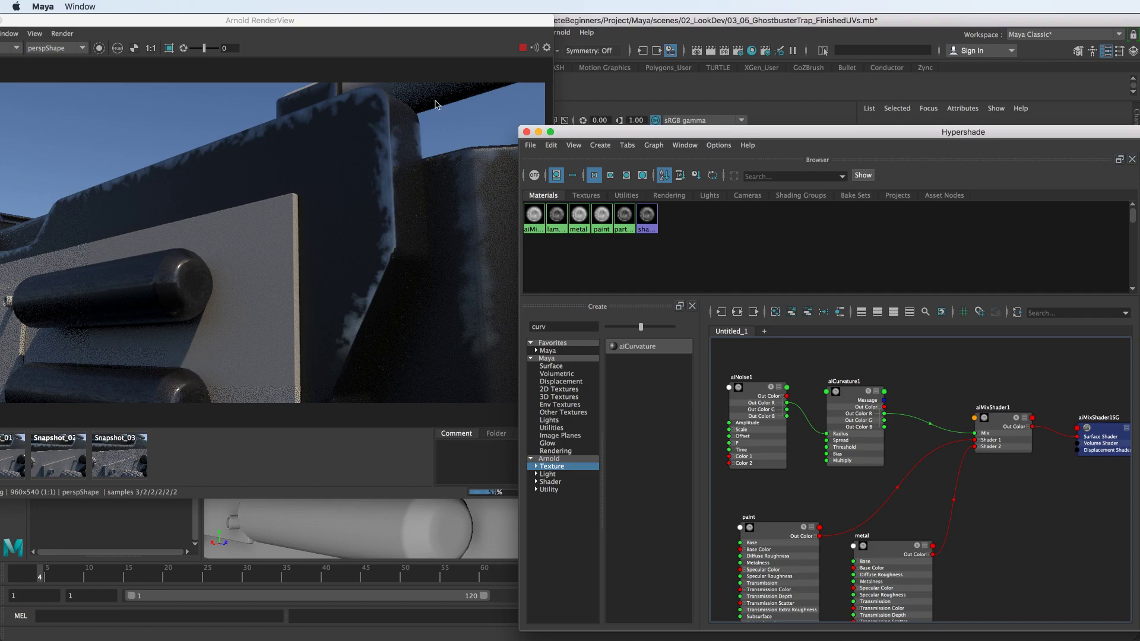
Move Hypershade aside and orbit the camera to view the trap's upper edge and cable
{"action": "left_click_drag", "start_coordinate": [607, 133], "coordinate": [737, 238]}
{"action": "mouse_move", "coordinate": [650, 192]}
{"action": "left_mouse_down", "text": "alt"}
{"action": "mouse_move", "coordinate": [627, 212]}
{"action": "mouse_move", "coordinate": [613, 271]}
{"action": "left_mouse_up", "text": "alt"}
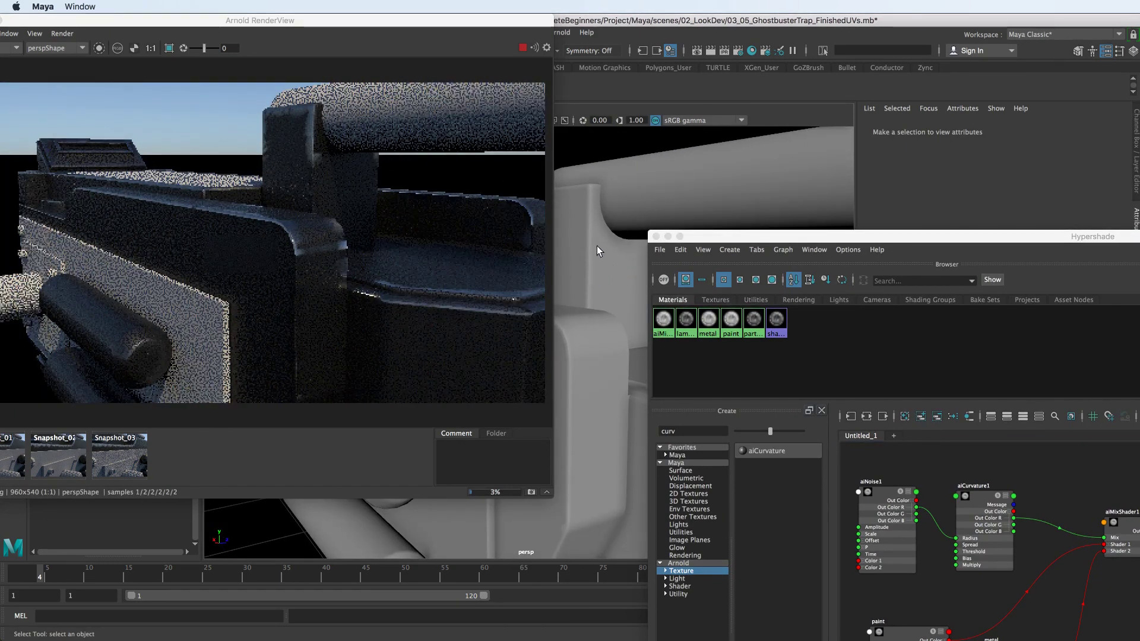
{"action": "mouse_move", "coordinate": [600, 198]}
{"action": "left_mouse_down", "text": "alt"}
{"action": "mouse_move", "coordinate": [675, 202]}
{"action": "mouse_move", "coordinate": [651, 185]}
{"action": "left_mouse_up", "text": "alt"}
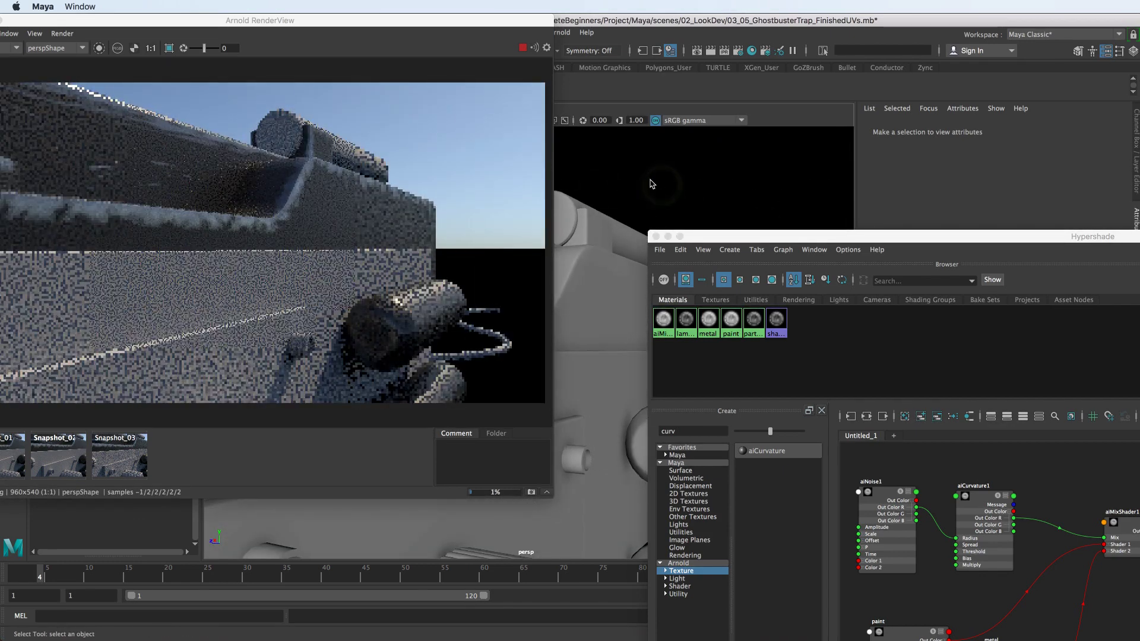